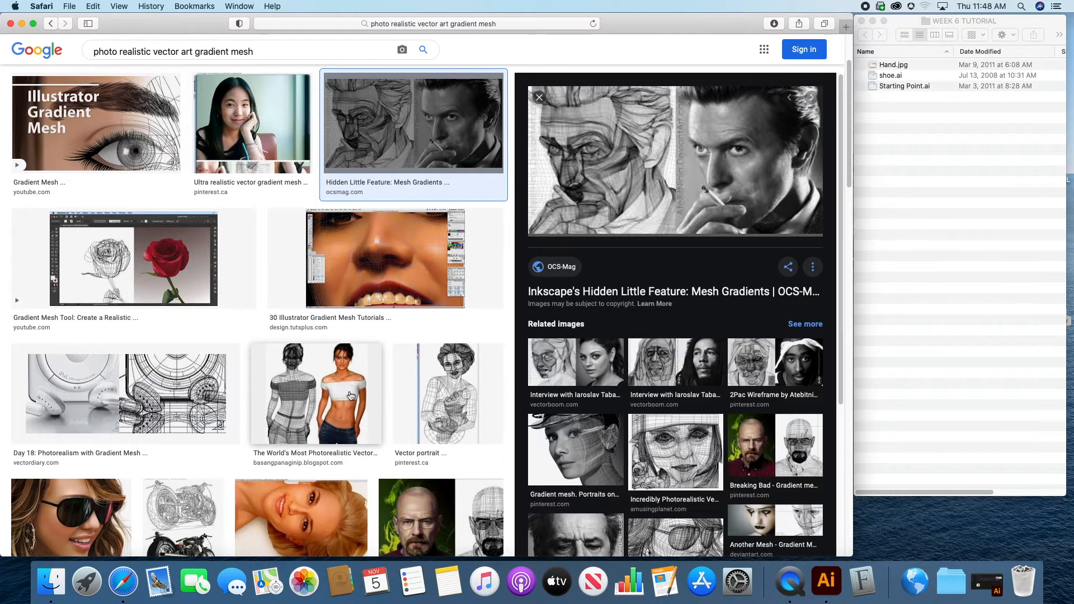
- Examine photorealistic gradient mesh examples in the image search results, including the woman, motorcycle, portraits and red rose
left_click(353, 396)
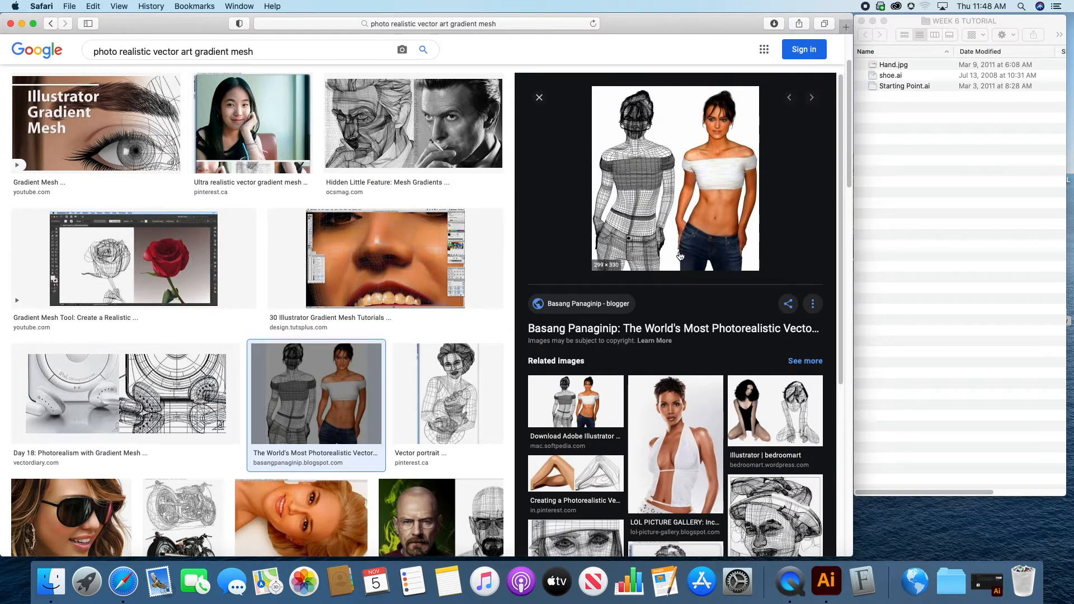
left_click(190, 528)
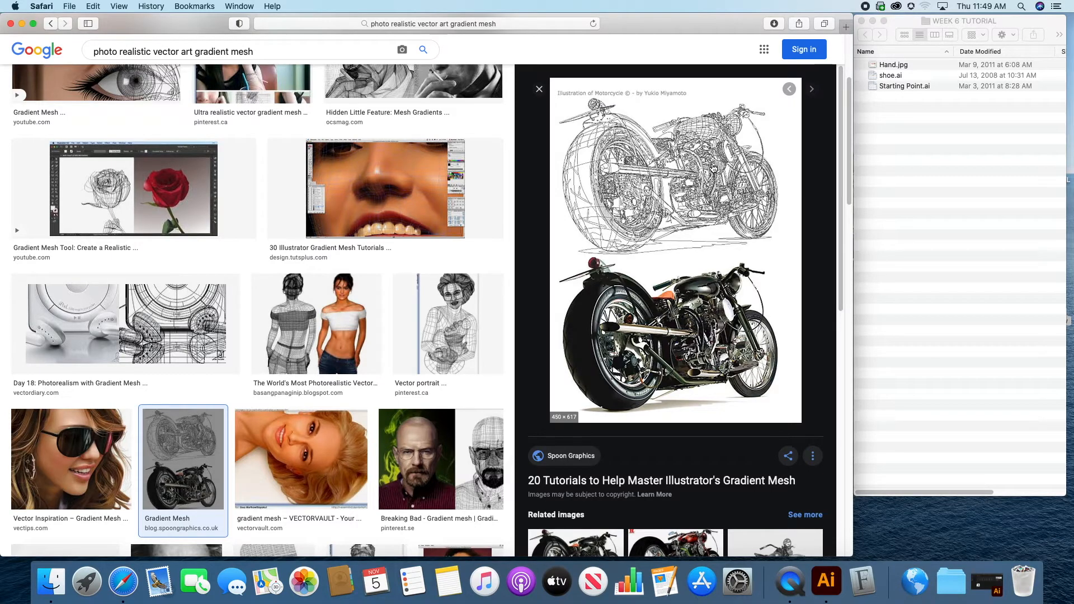
left_click(439, 447)
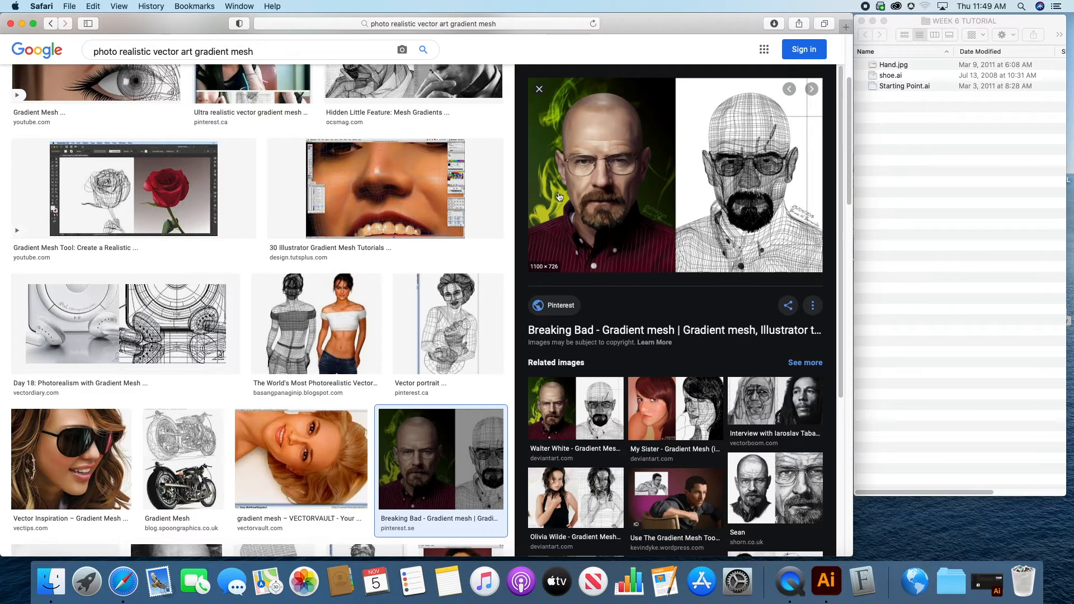
left_click(305, 460)
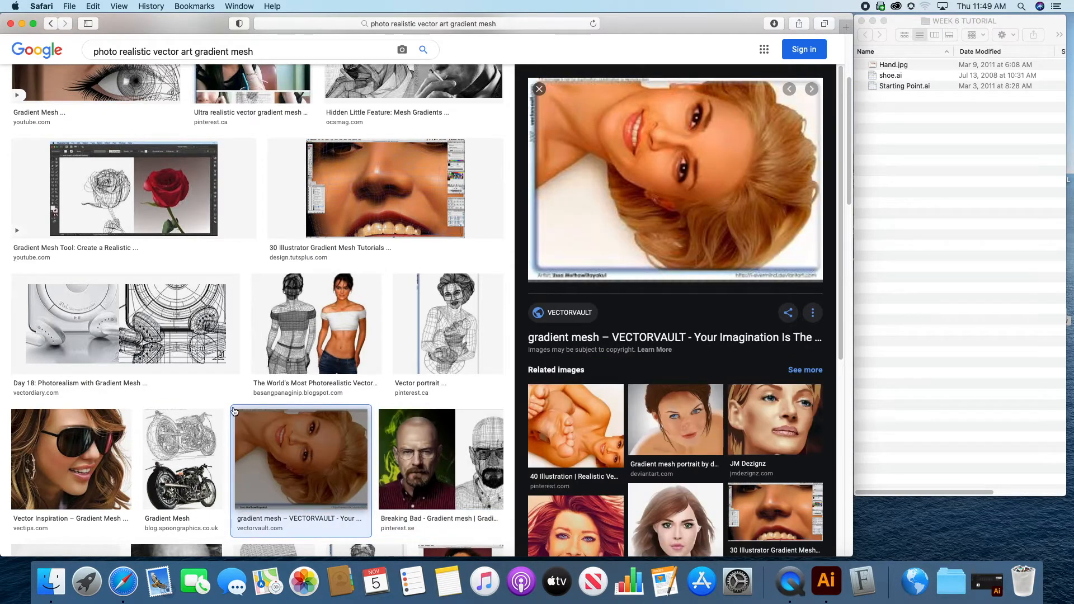
left_click(176, 191)
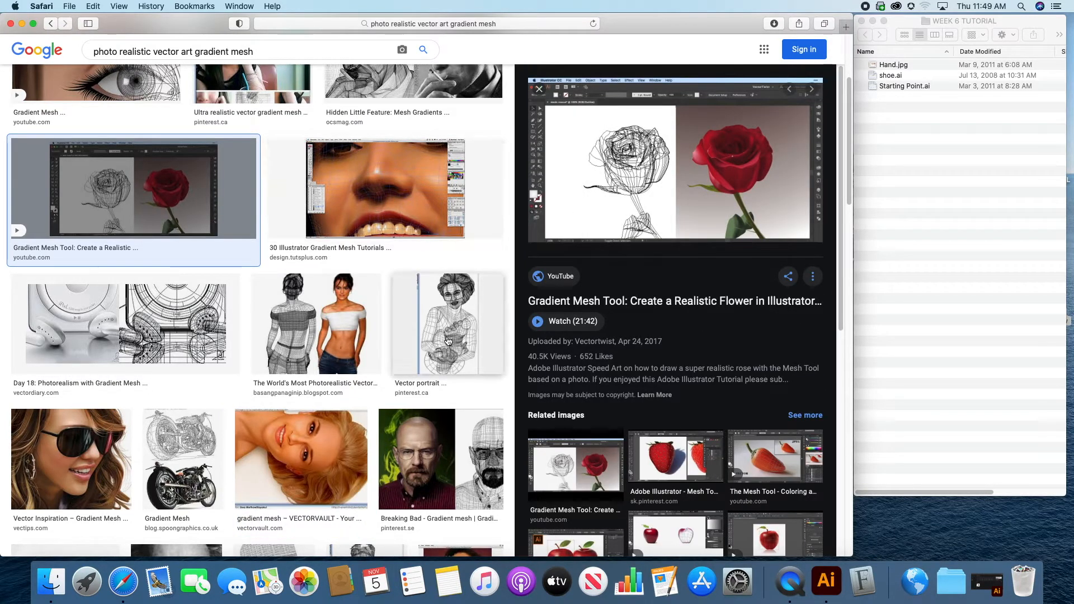
scroll(445, 352, "down", 2)
scroll(444, 352, "down", 3)
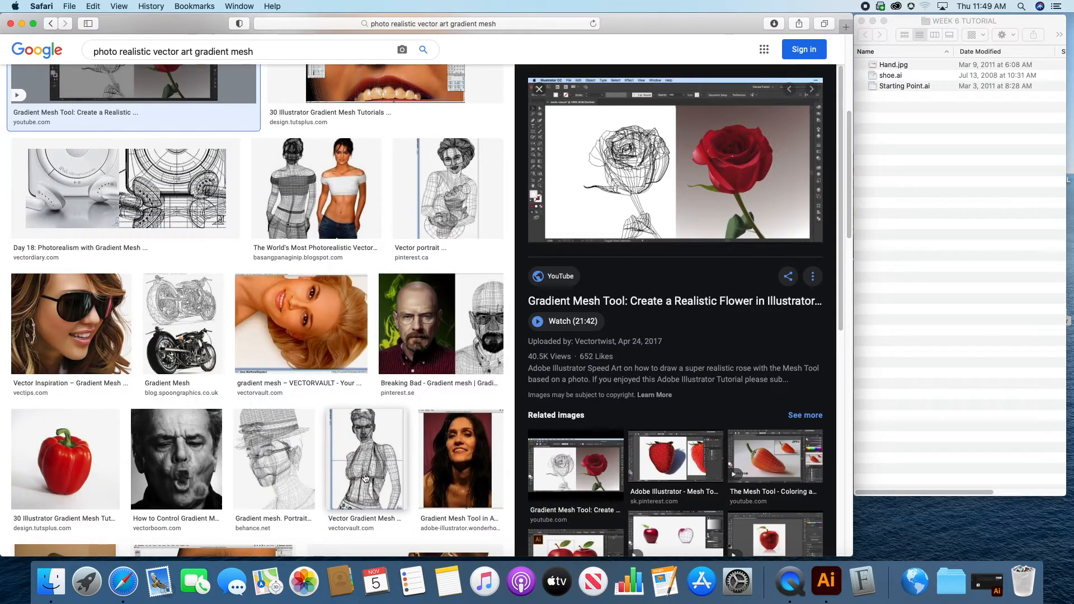
scroll(354, 454, "down", 5)
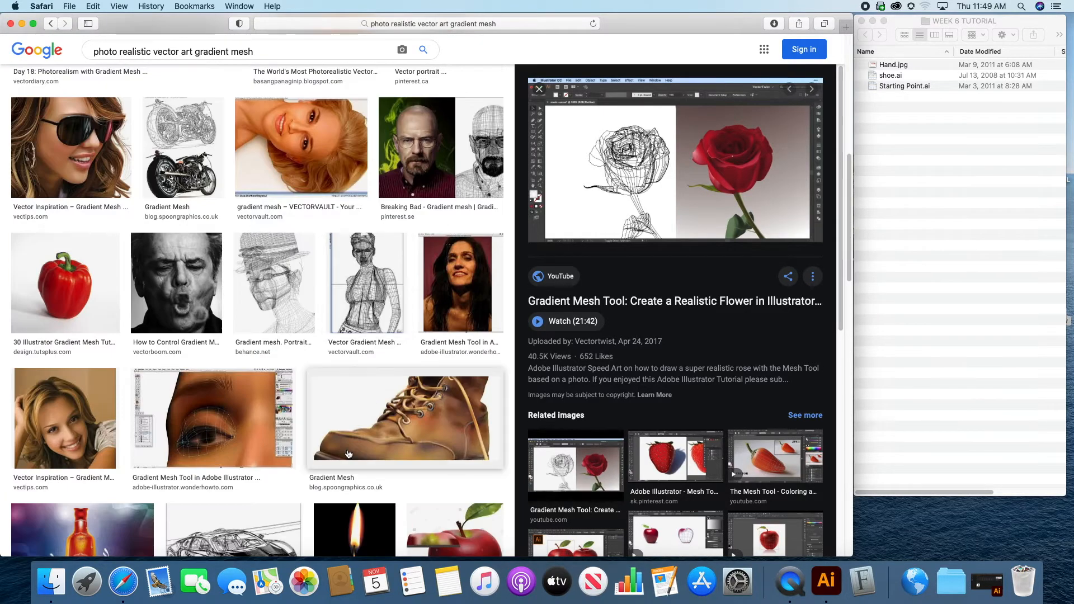
scroll(348, 454, "down", 5)
scroll(348, 454, "up", 15)
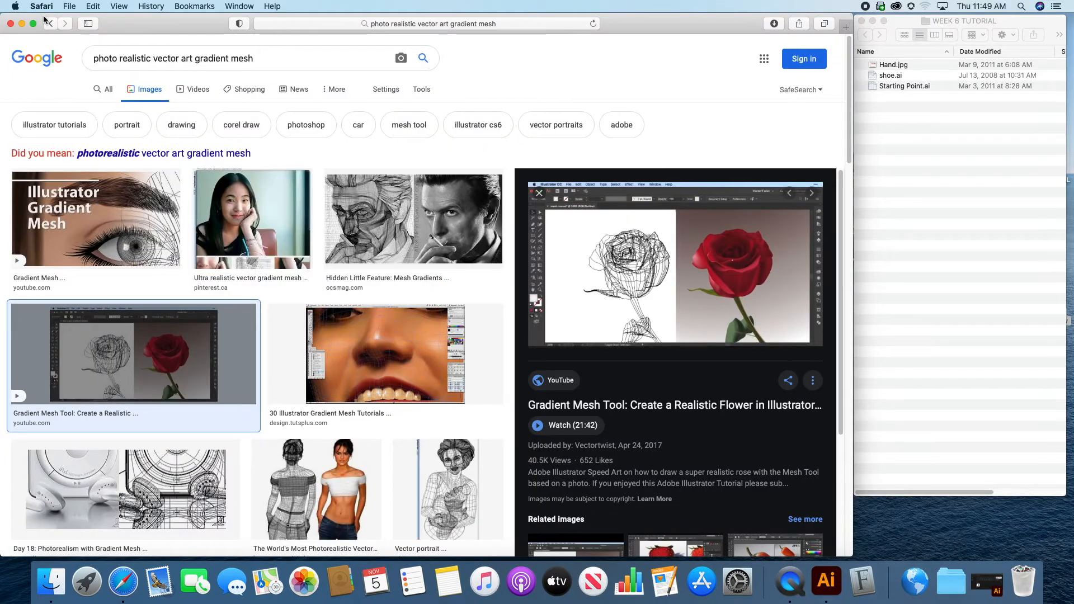
- Minimize the browser and open Starting Point.ai from the WEEK 6 TUTORIAL folder in Illustrator
left_click(22, 24)
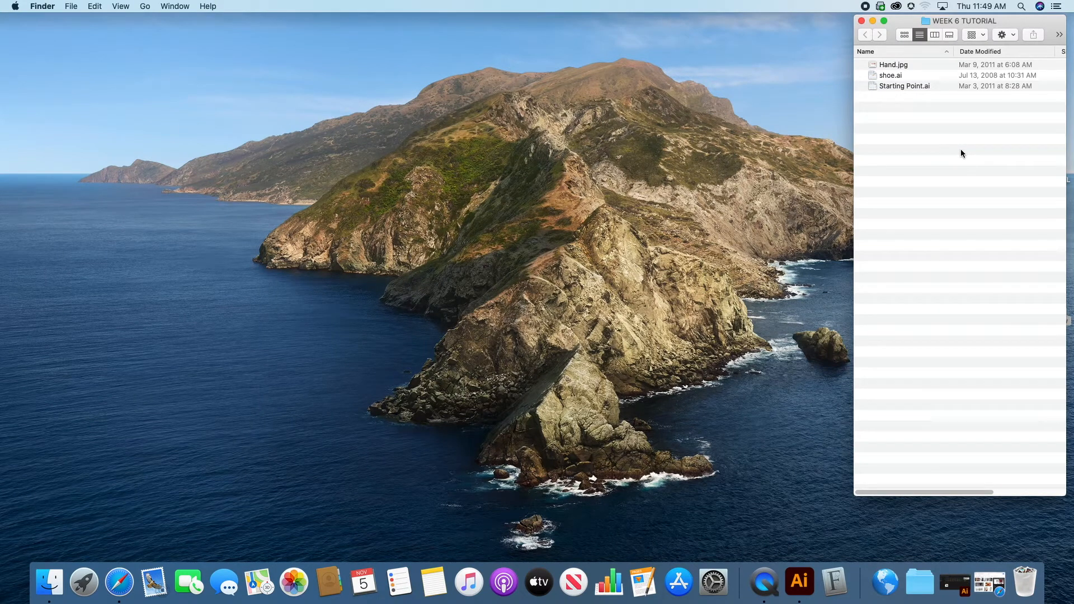
double_click(896, 88)
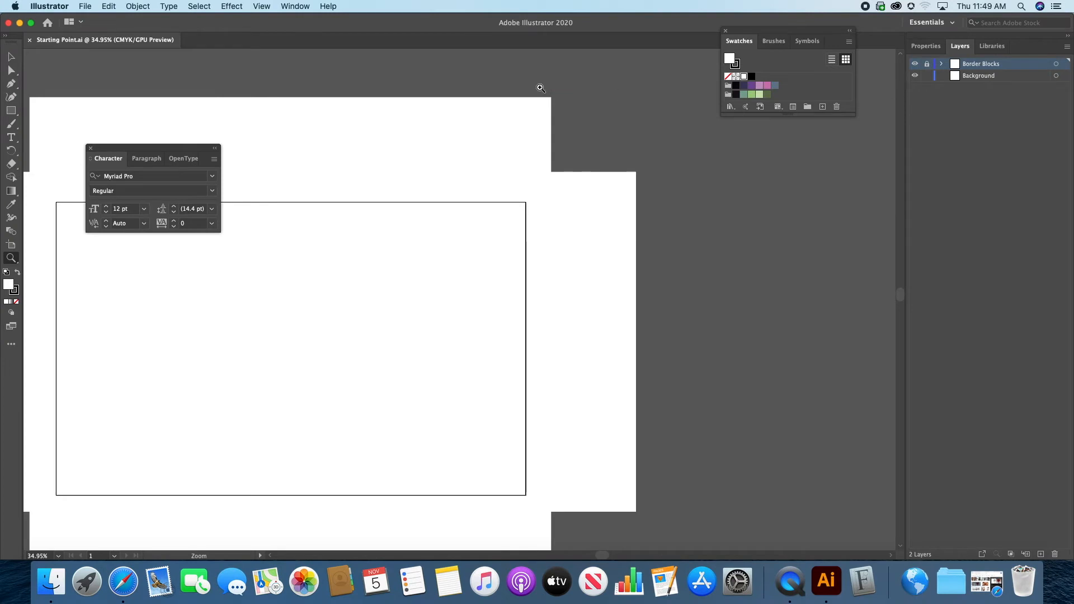
left_click_drag(602, 555, 574, 556)
left_click(11, 56)
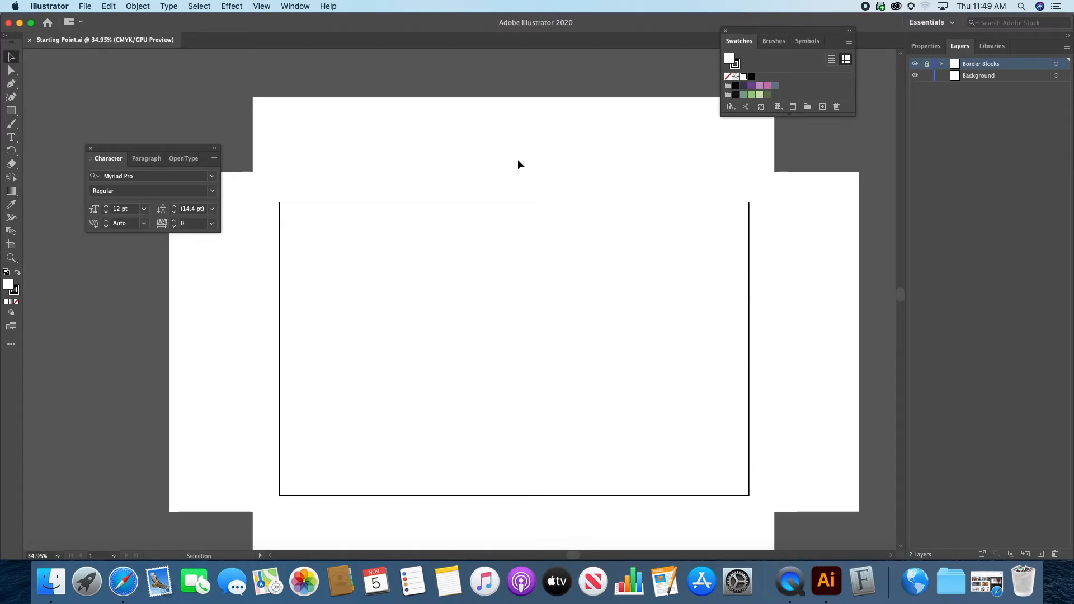
- Toggle the Border Blocks layer's visibility off and on to examine what it covers around the artboard
left_click(915, 65)
left_click(916, 65)
left_click(915, 65)
left_click(915, 65)
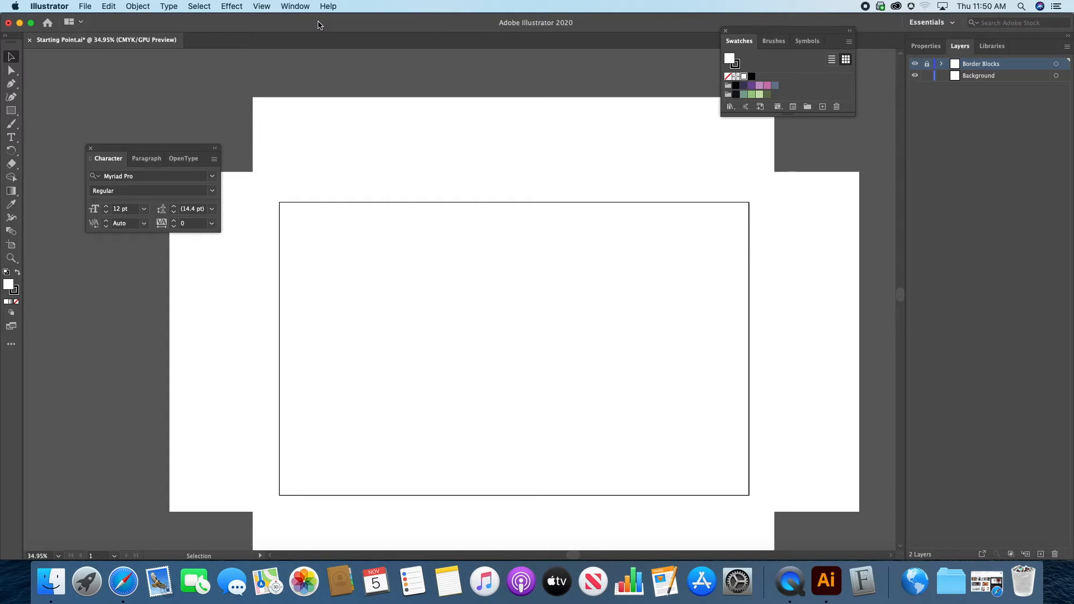
- Reset the Essentials workspace to its default panel layout
left_click(296, 6)
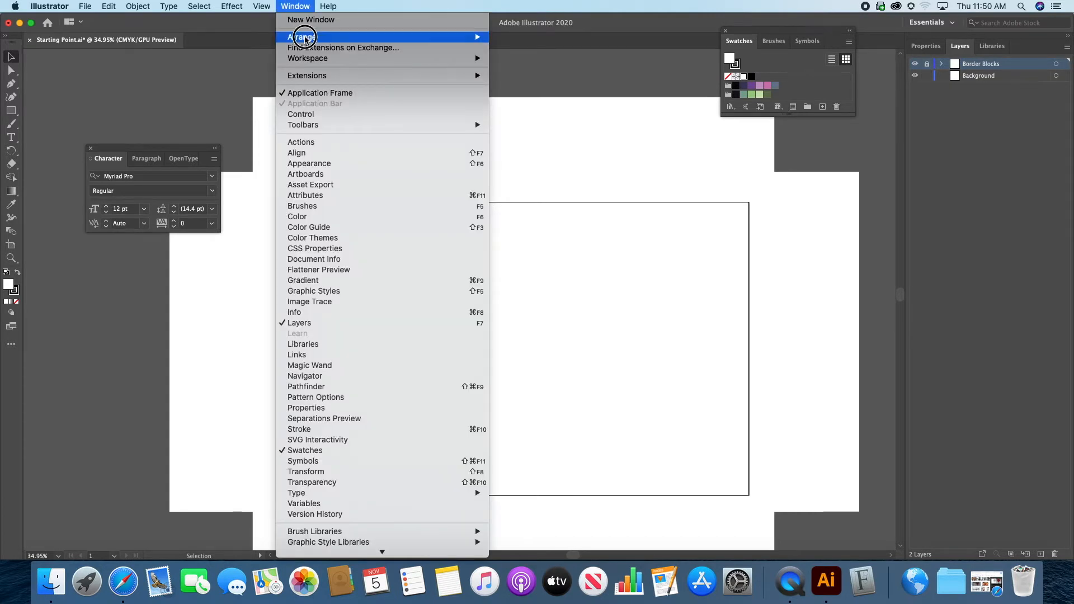
mouse_move(335, 58)
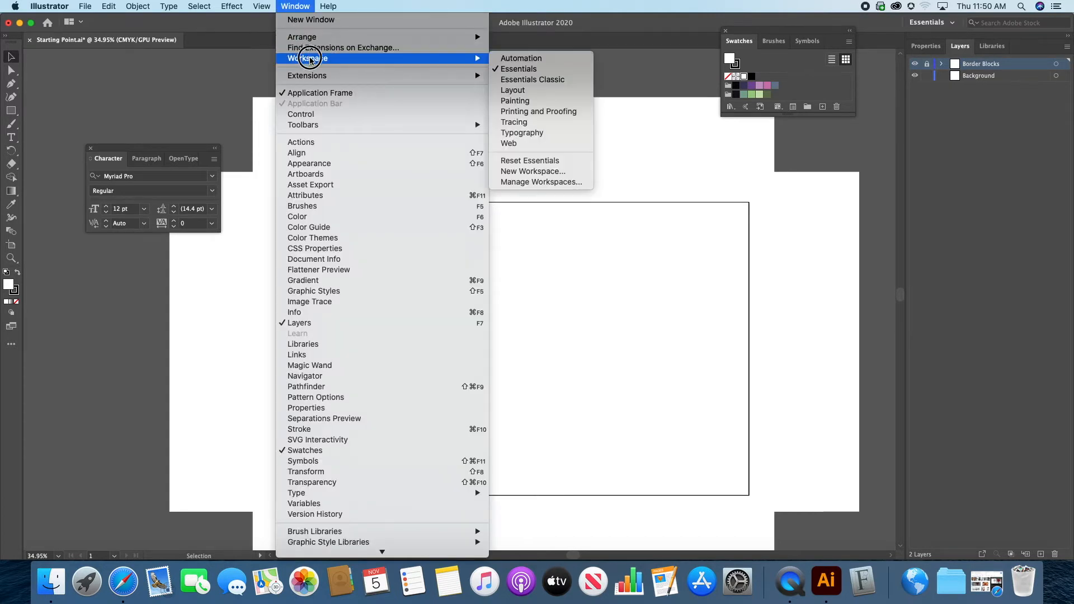
left_click(530, 161)
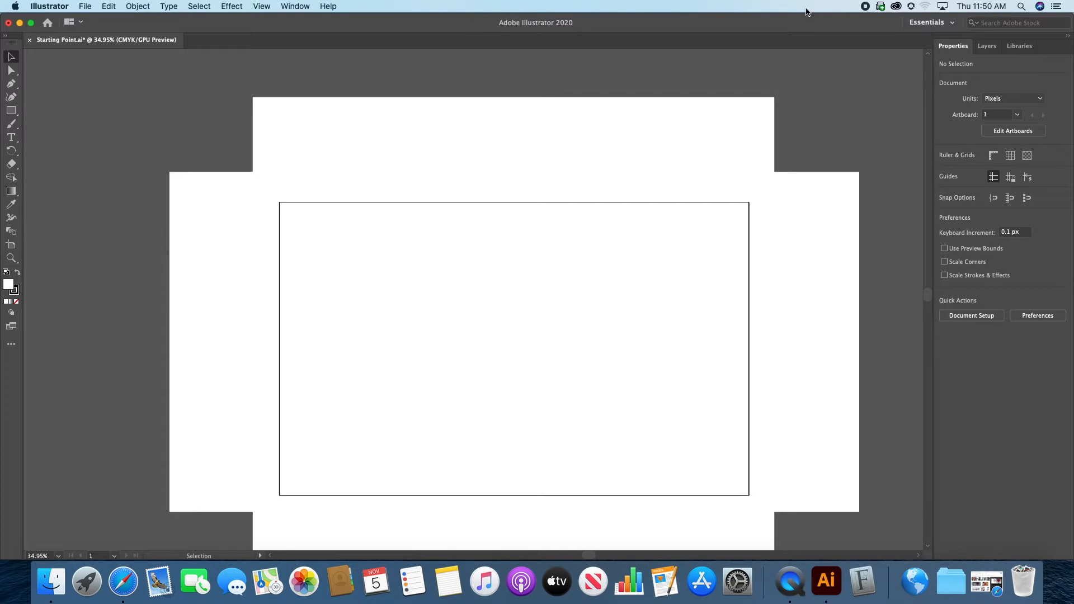
- Narrow the application window to about two thirds of the screen width and fit the artboard inside it
left_click_drag(797, 17, 791, 17)
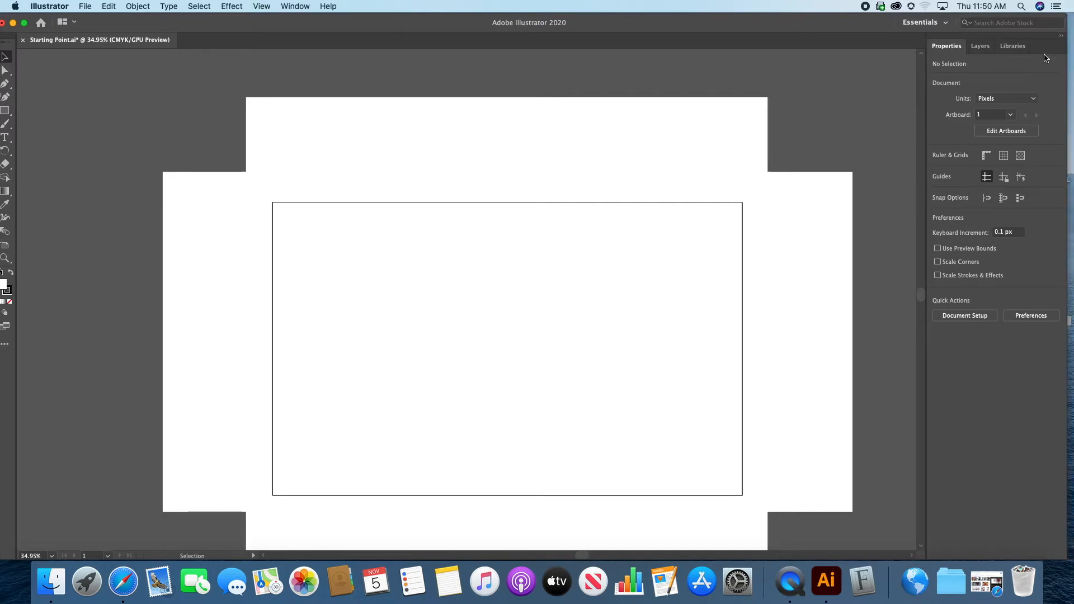
left_click_drag(1066, 58, 641, 86)
mouse_move(388, 26)
left_mouse_down()
mouse_move(484, 26)
mouse_move(398, 27)
left_mouse_up()
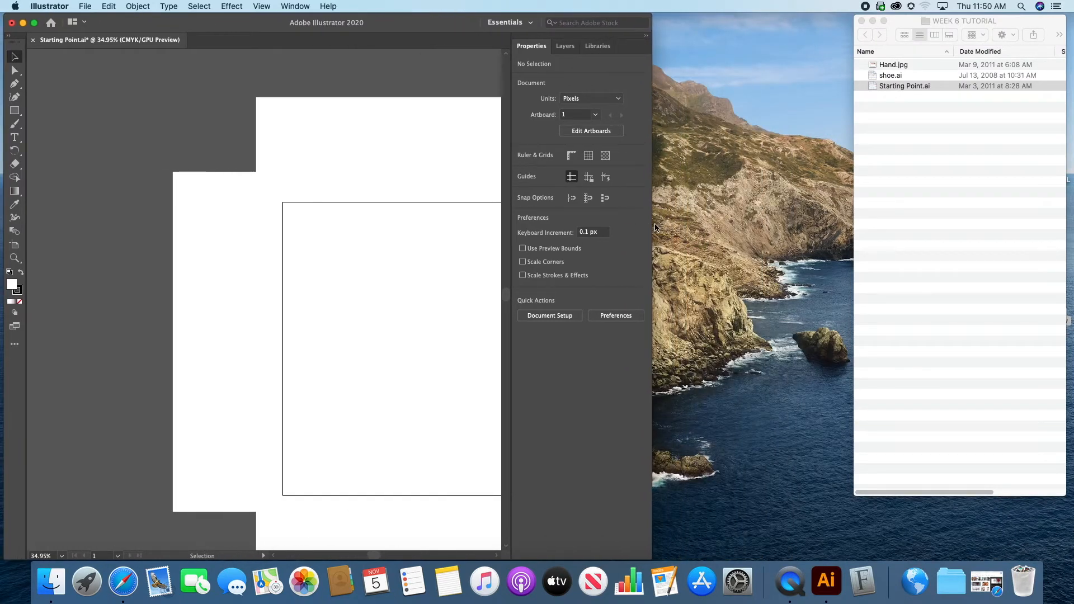
left_click_drag(652, 225, 685, 224)
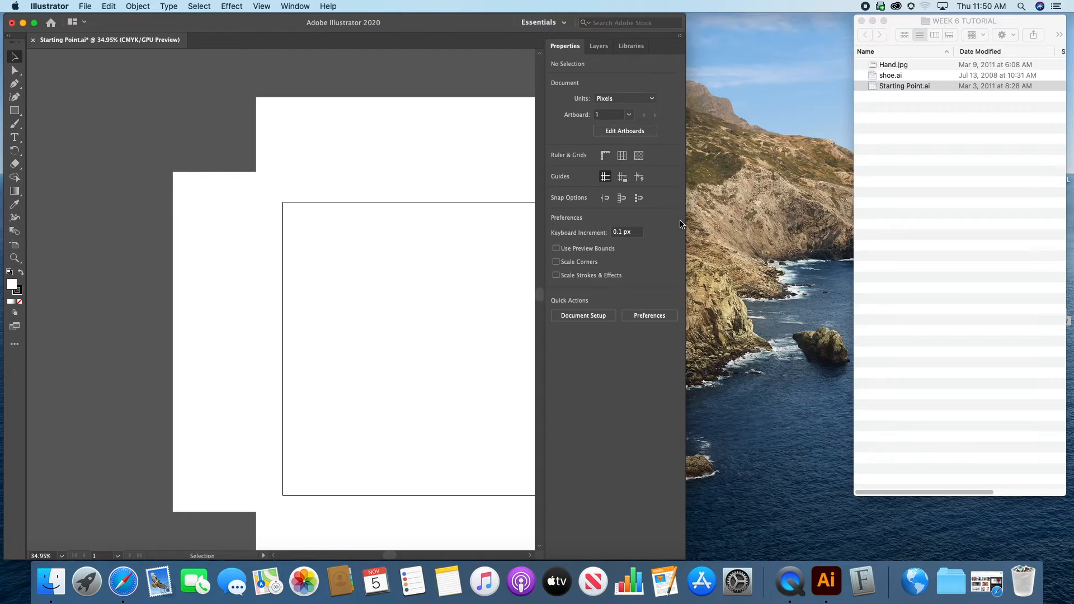
key("super+0")
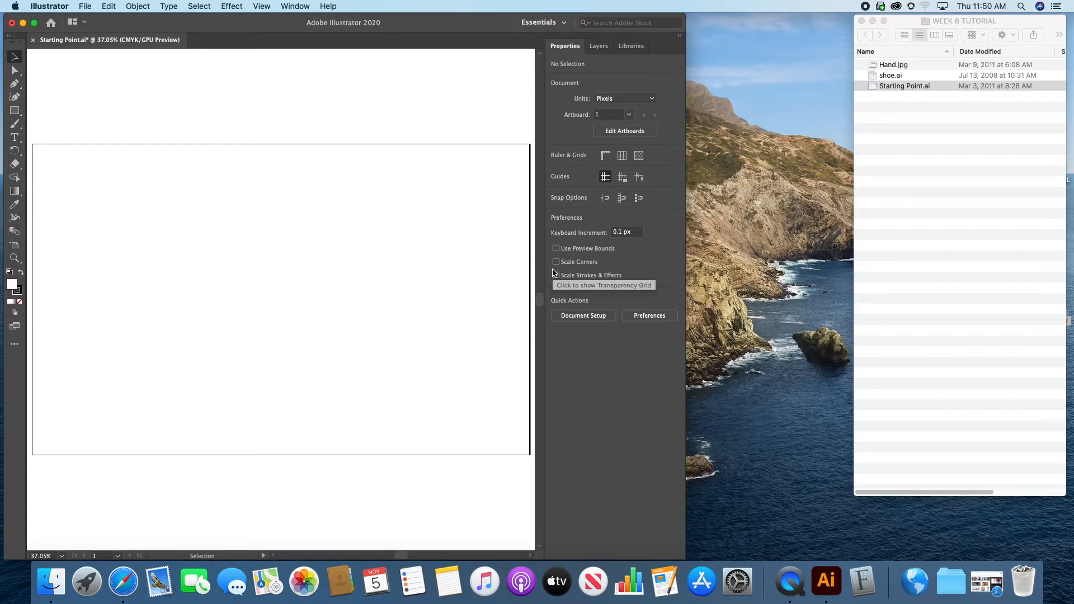
- Show the Navigator, place it beside the application window and enlarge it to fill the free screen area
left_click(296, 7)
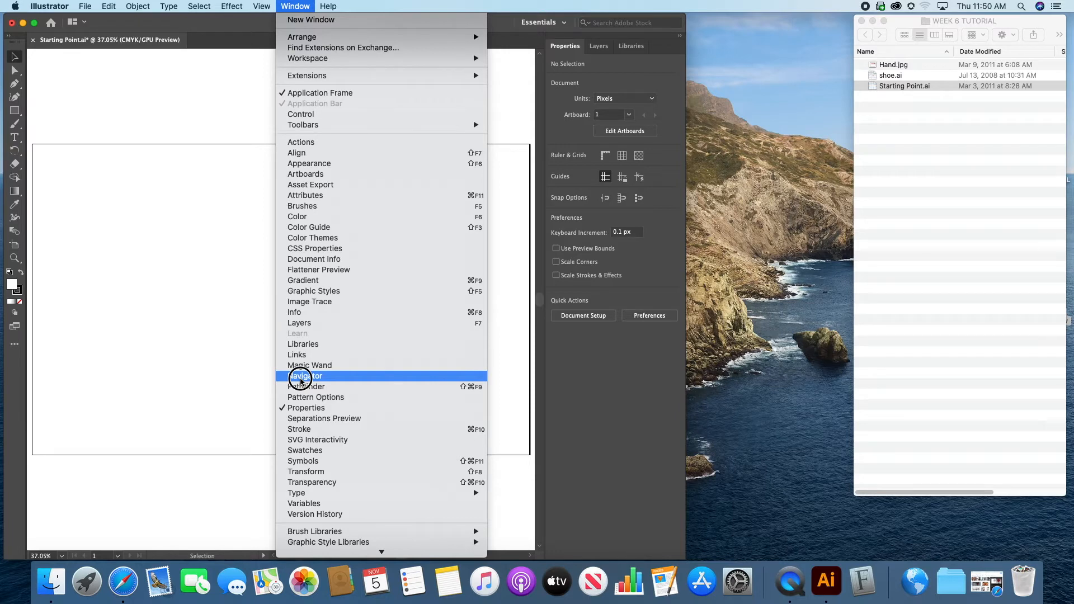
left_click(301, 375)
left_click_drag(131, 193, 771, 12)
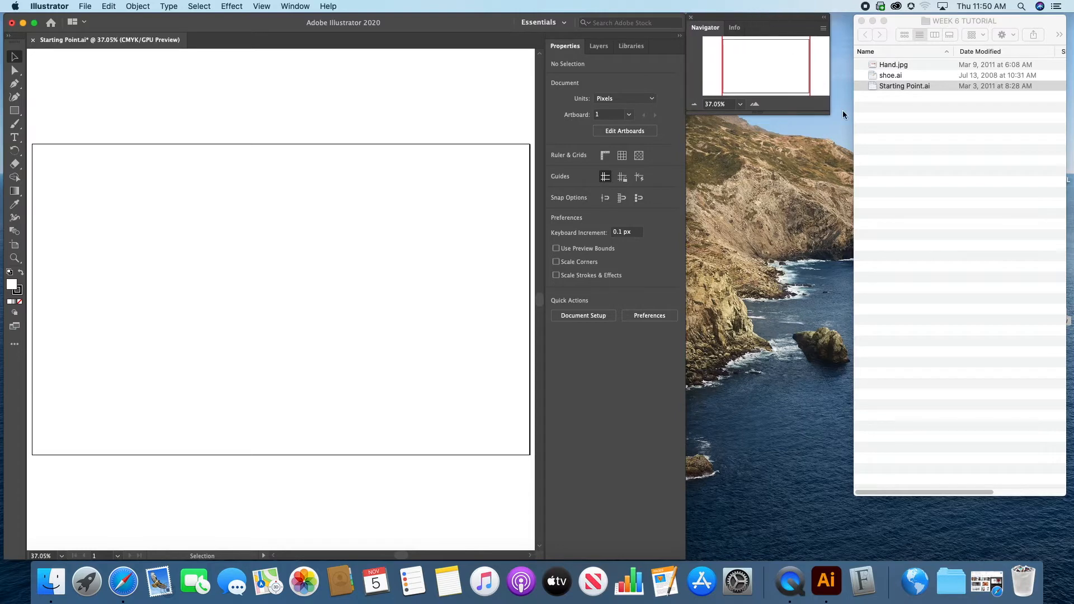
left_click_drag(832, 116, 1071, 558)
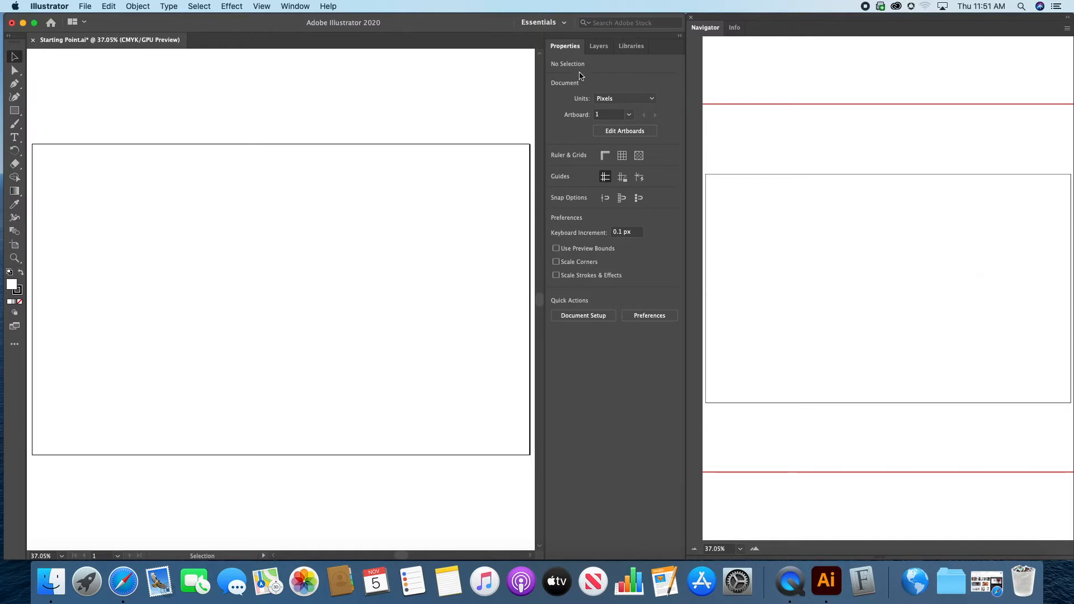
- Place Hand.jpg from the Desktop folder WEEK 6 TUTORIAL as a linked image on the Background layer, in the artboard's upper-left corner
left_click(601, 47)
left_click(608, 77)
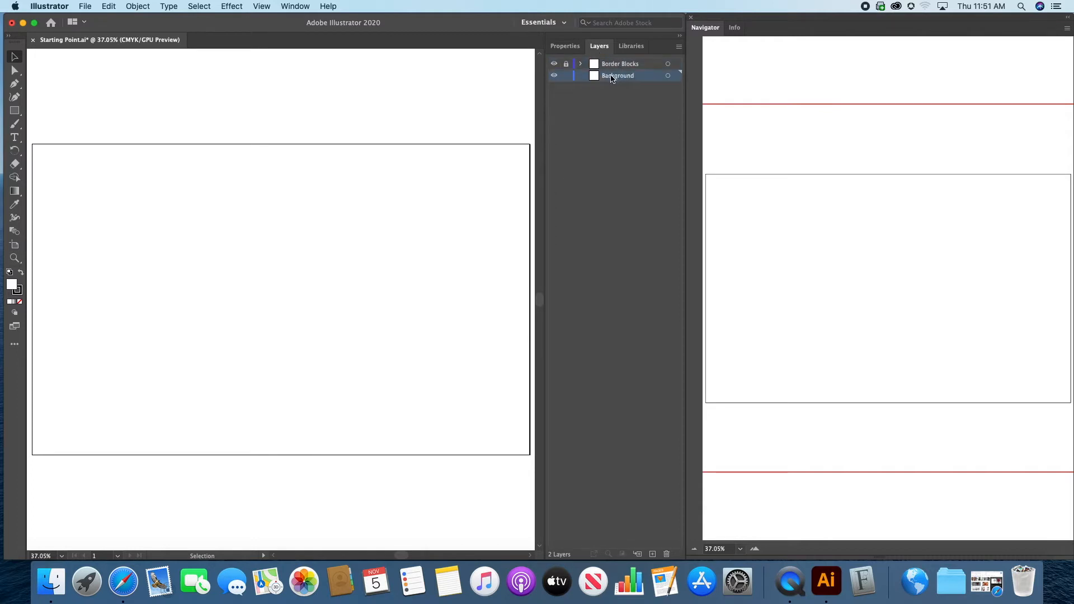
left_click(15, 258)
left_click(291, 302, "alt")
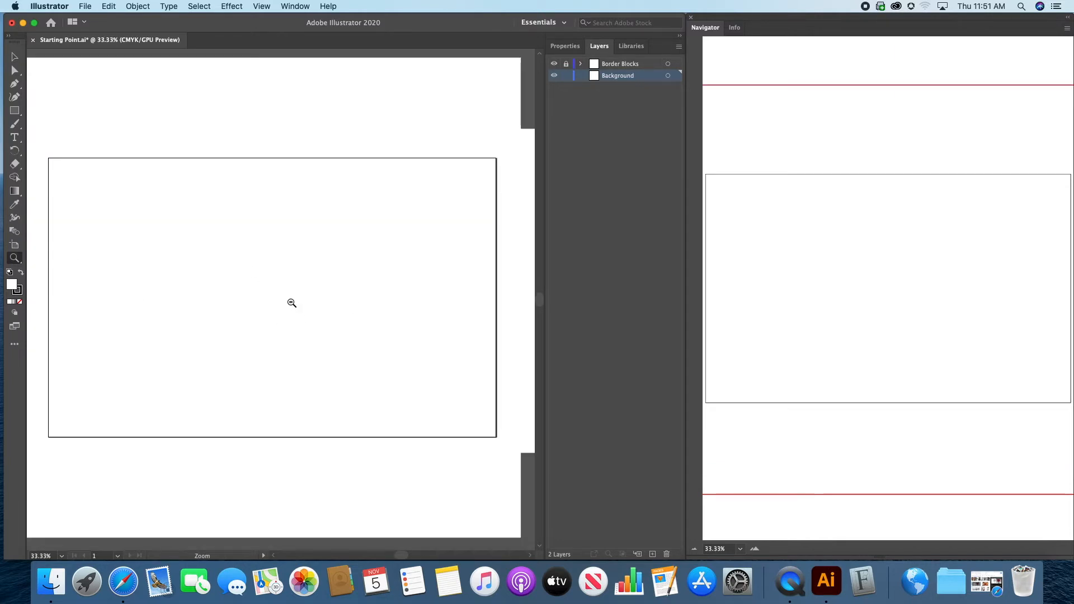
left_click(292, 303, "alt")
left_click(291, 303, "alt")
left_click(85, 6)
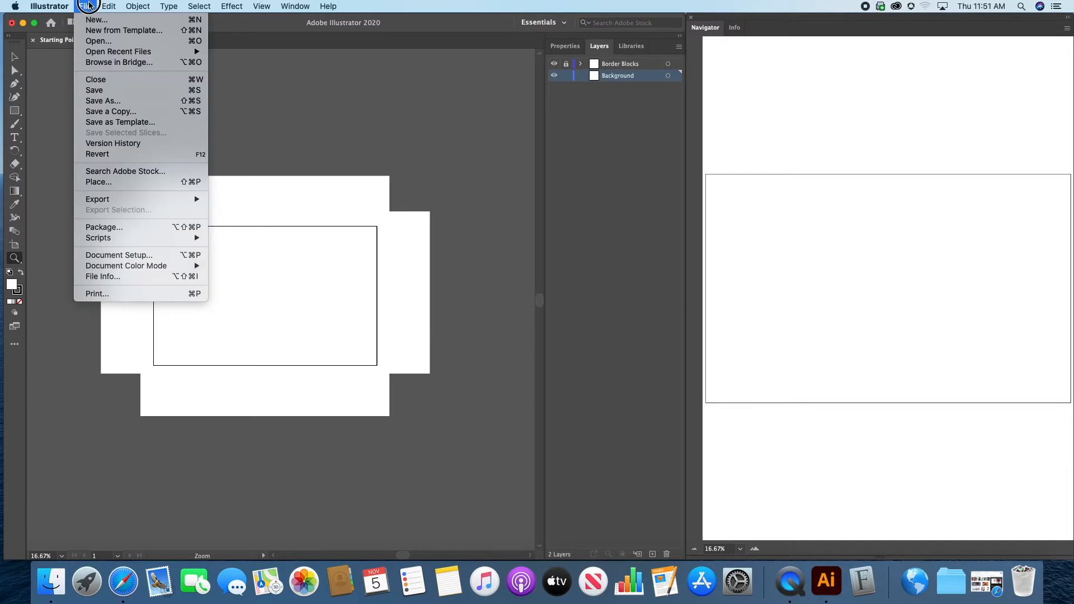
left_click(103, 185)
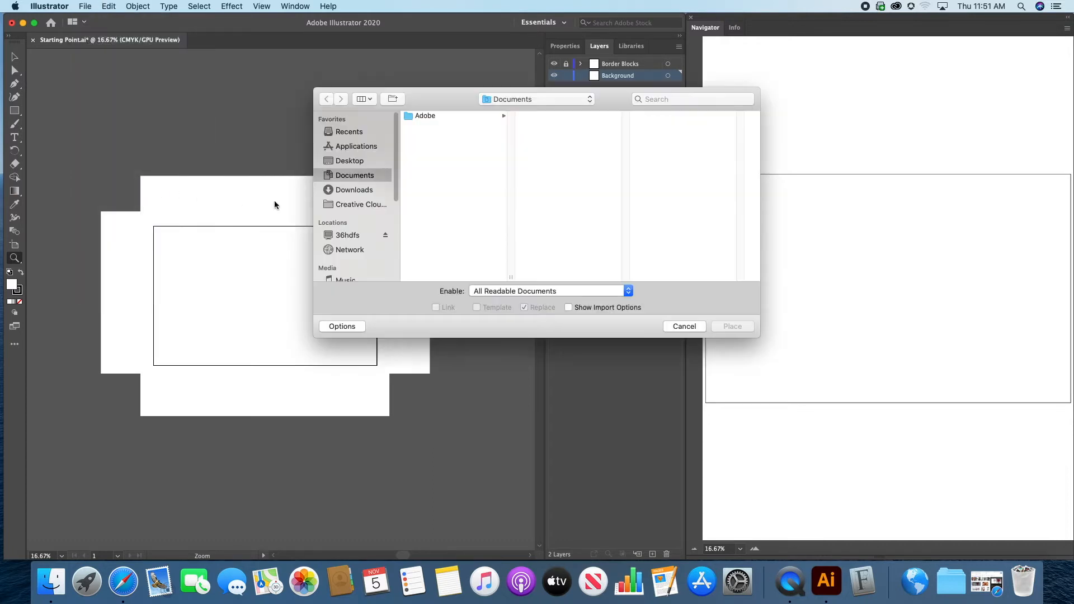
left_click(350, 161)
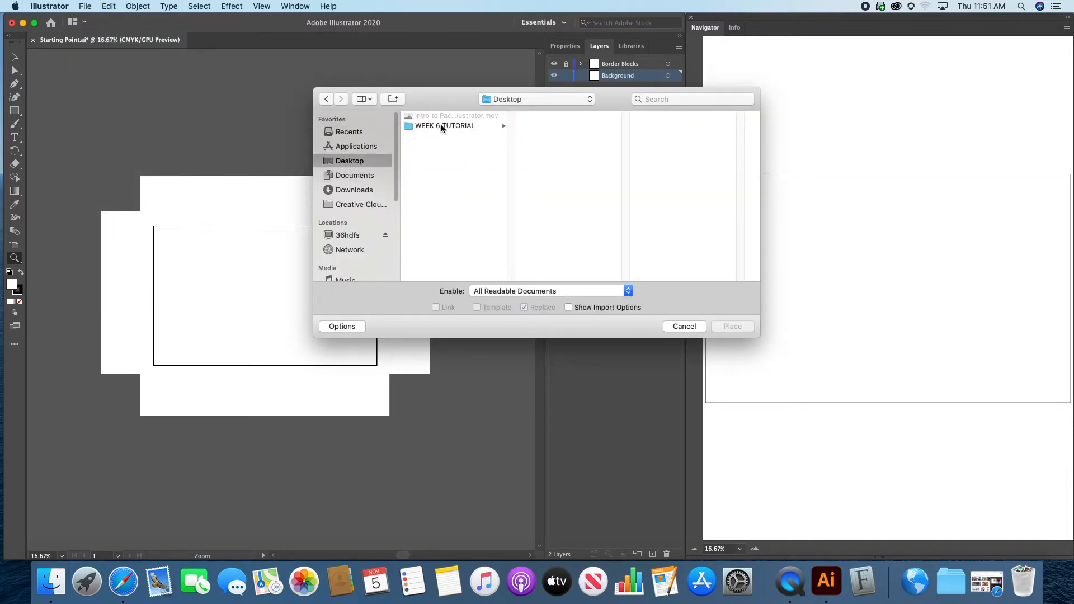
left_click(441, 125)
left_click(542, 115)
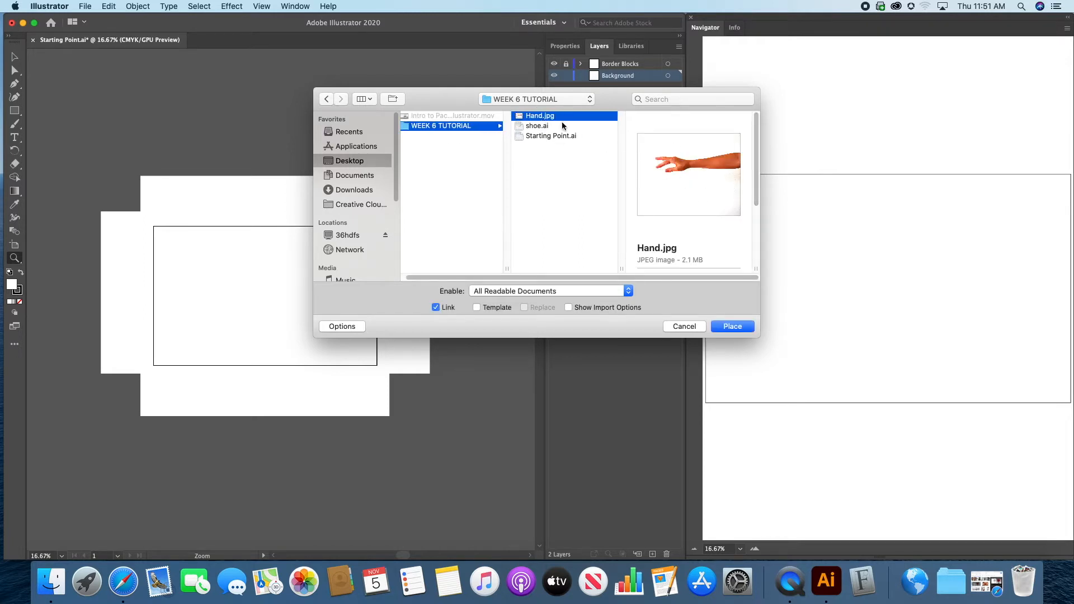
left_click(731, 327)
left_click(161, 231)
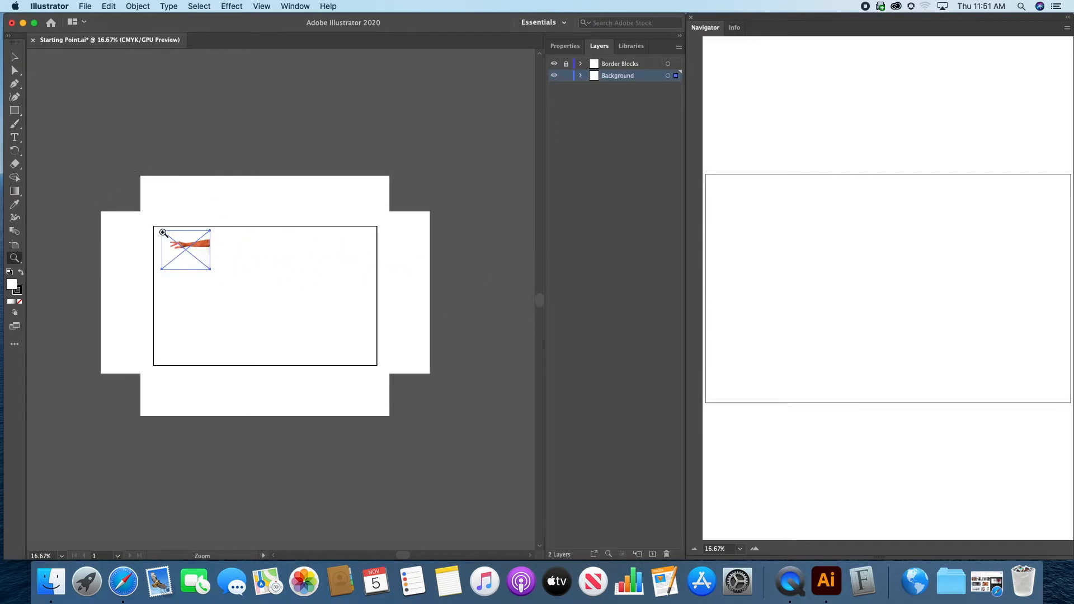
- Enlarge the placed hand image and position it so the fingers and thumb fill the artboard, with the wrist cut off at its right edge
key("z")
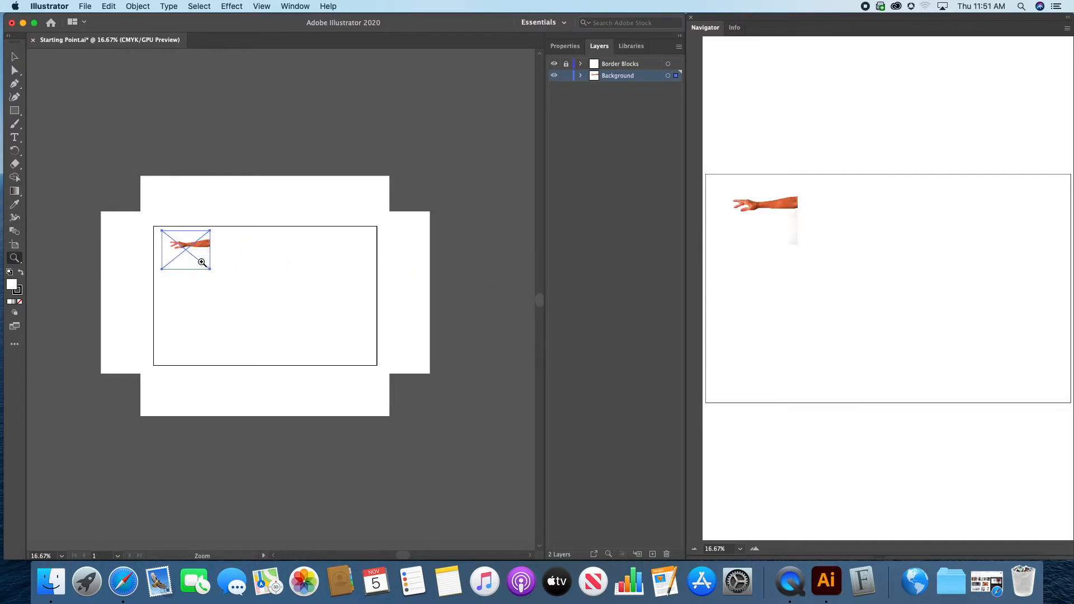
double_click(15, 59)
left_click(347, 376)
left_click_drag(210, 268, 461, 470)
left_click_drag(300, 311, 242, 242)
left_click_drag(399, 395, 475, 482)
left_click_drag(160, 257, 314, 267)
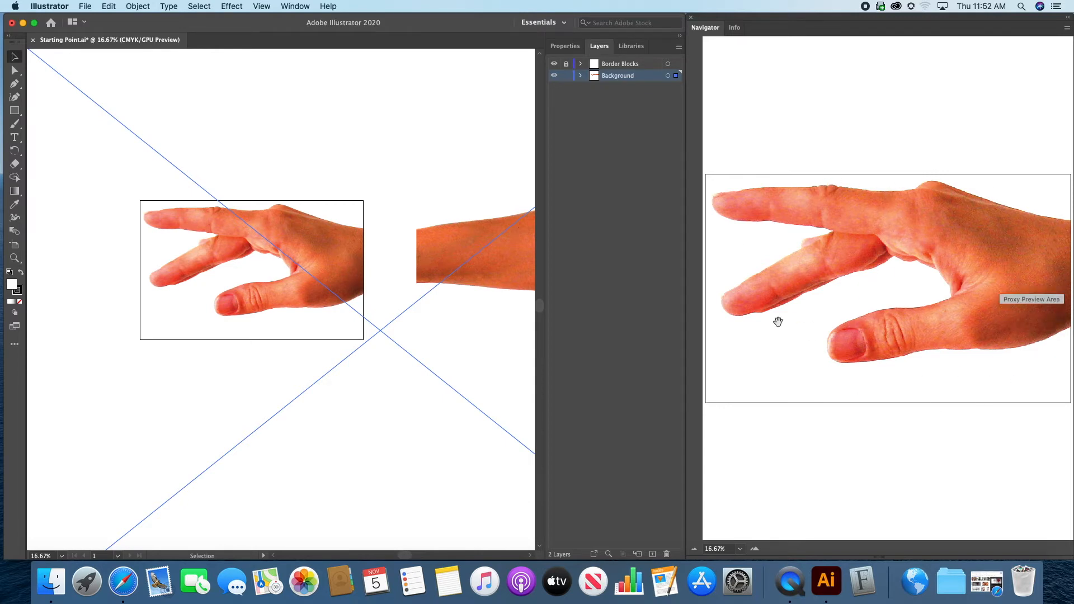
- Lock the Background layer and add one new layer between it and Border Blocks
left_click(566, 75)
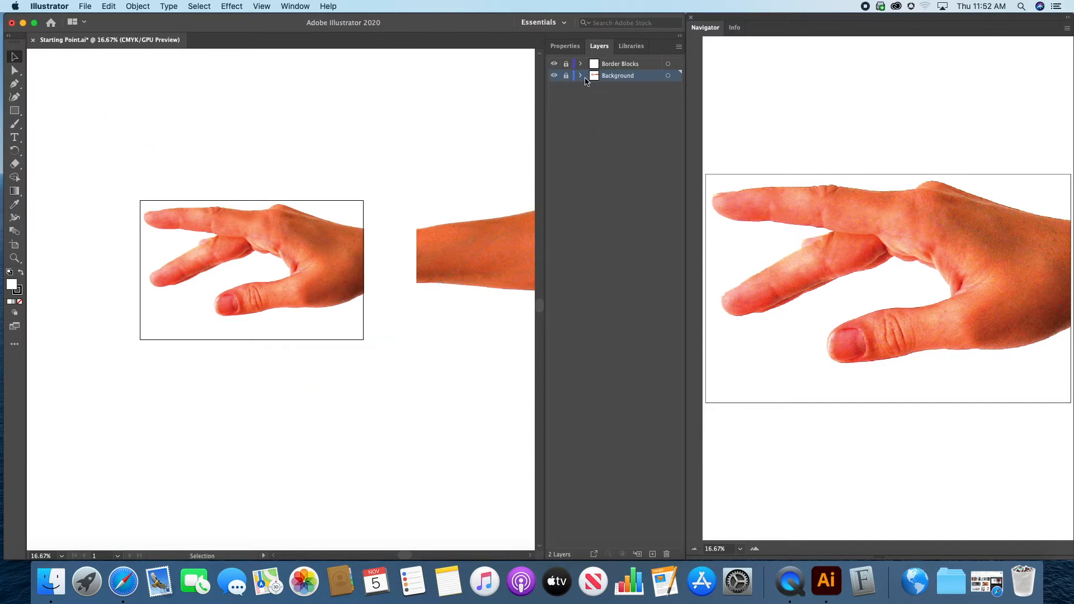
left_click(653, 555)
left_click(653, 555)
left_click(668, 555)
- With the Pen tool and no fill, start a path on the new layer along the thumb's upper edge, from the webbing around the fingertip
left_click(14, 258)
left_click_drag(246, 299, 455, 309)
left_click(362, 291)
left_click_drag(283, 286, 502, 332)
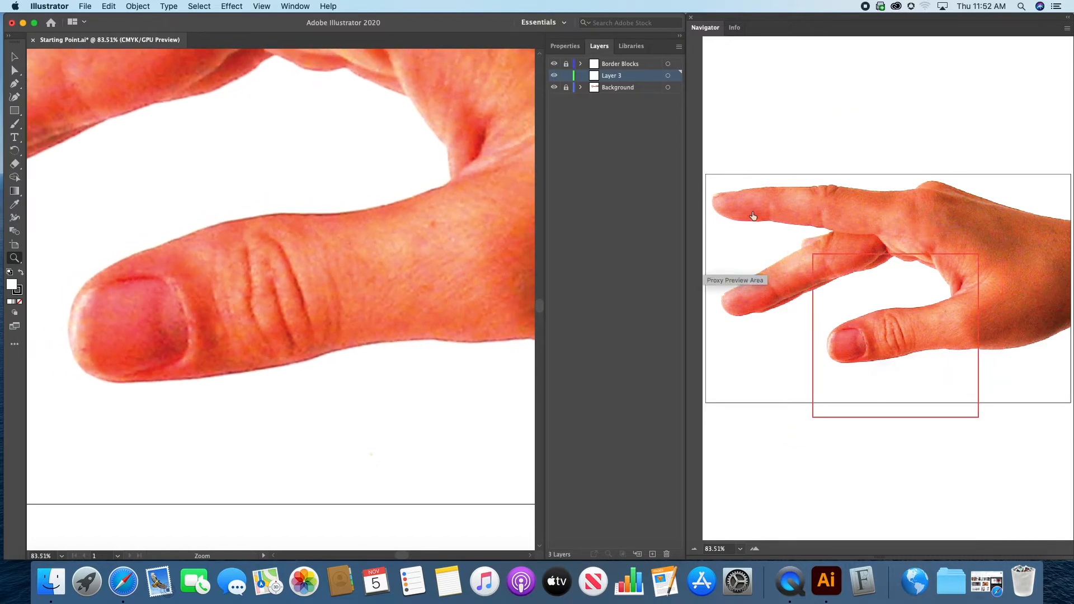
left_click(15, 85)
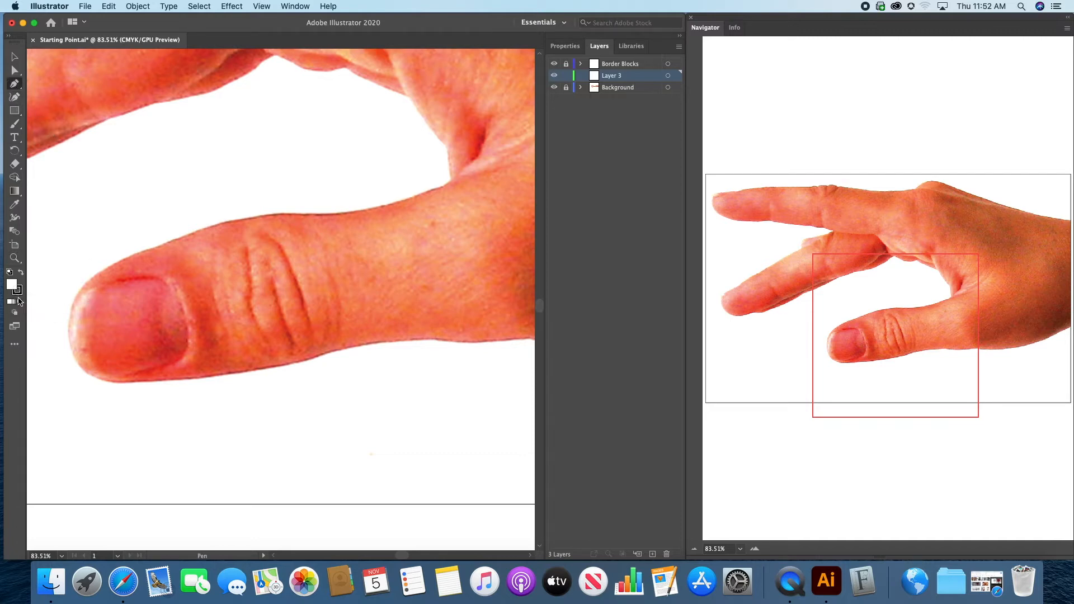
left_click(20, 303)
left_click(444, 186)
left_click_drag(345, 212, 304, 214)
left_click_drag(230, 222, 184, 231)
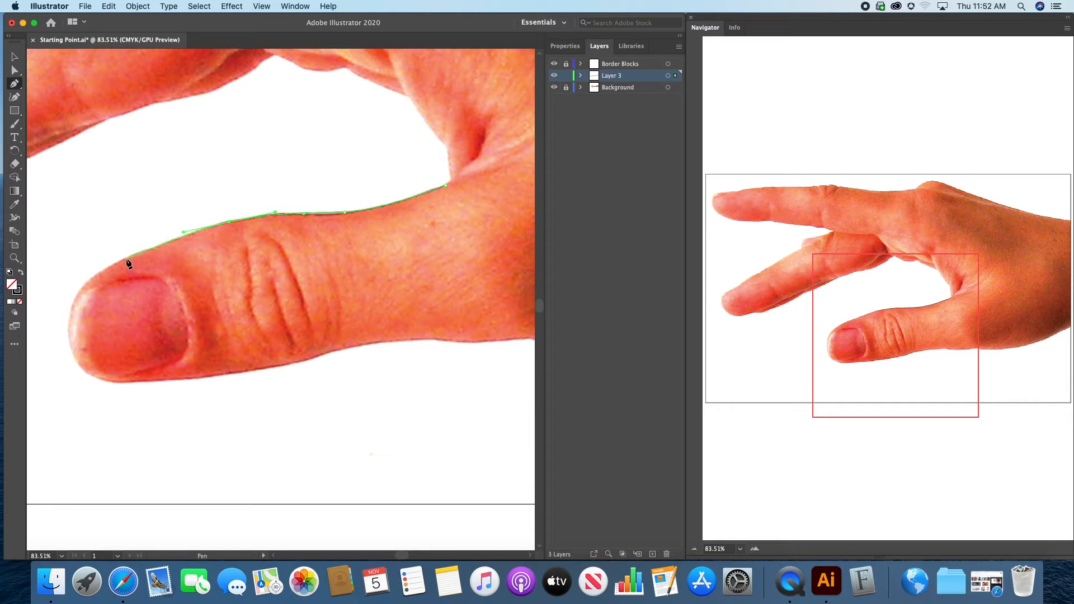
left_click_drag(109, 265, 108, 268)
left_click_drag(67, 330, 68, 377)
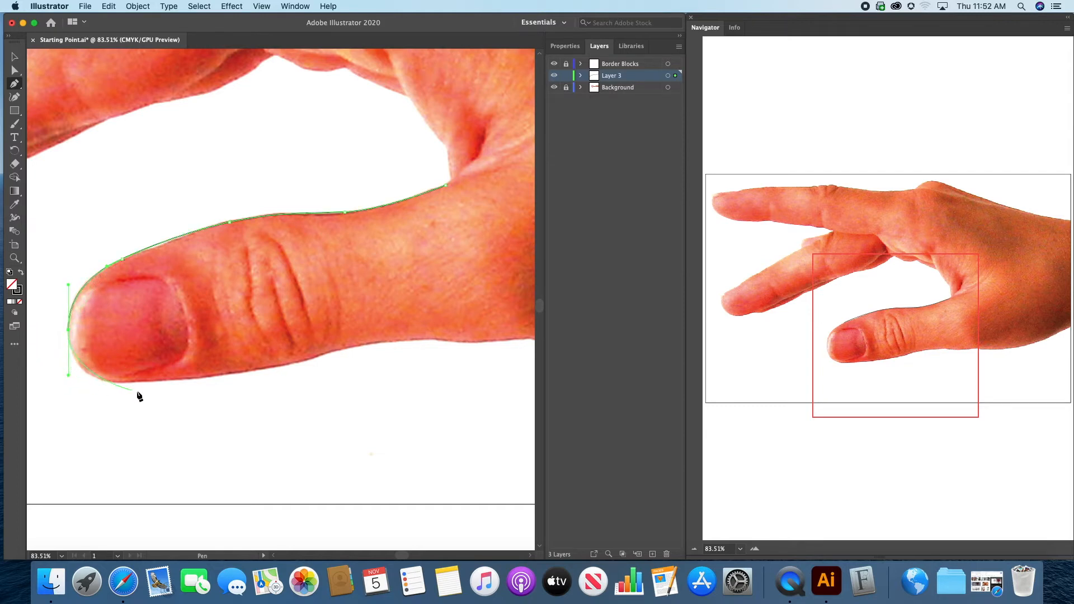
- Continue the path along the thumb's underside to its base and close it with a straight edge across to the webbing
left_click_drag(142, 382, 188, 382)
left_click_drag(273, 370, 309, 360)
left_click_drag(367, 344, 387, 341)
left_click_drag(457, 339, 470, 343)
left_click(491, 340)
left_click_drag(446, 185, 389, 208)
key("v")
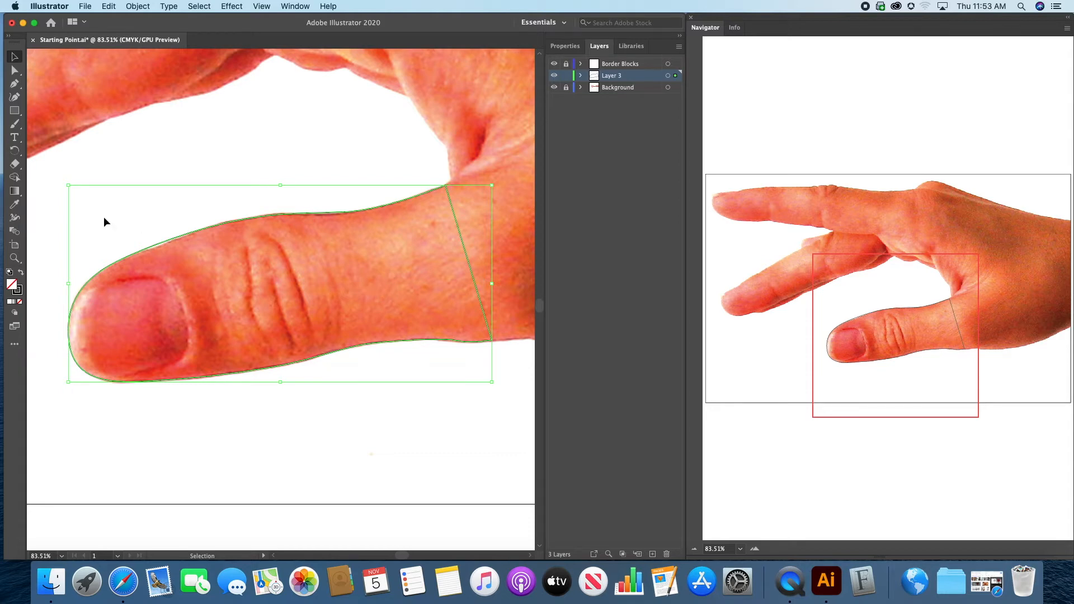
- Try a flat skin-tone fill sampled from the photo on the thumb path and undo it
left_click(15, 208)
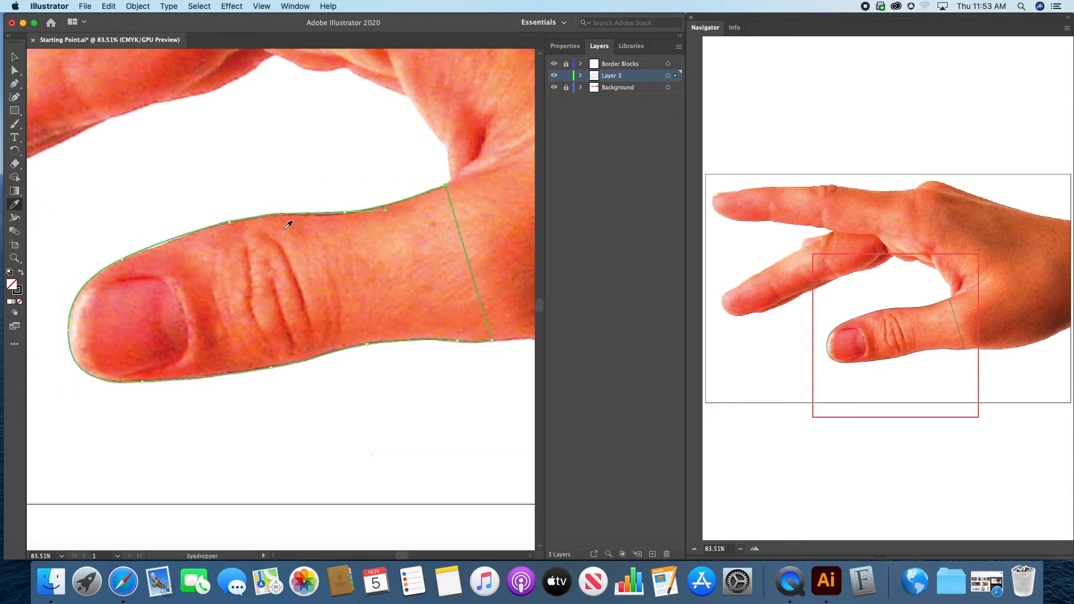
left_click(413, 241)
left_click(15, 56)
left_click(203, 139)
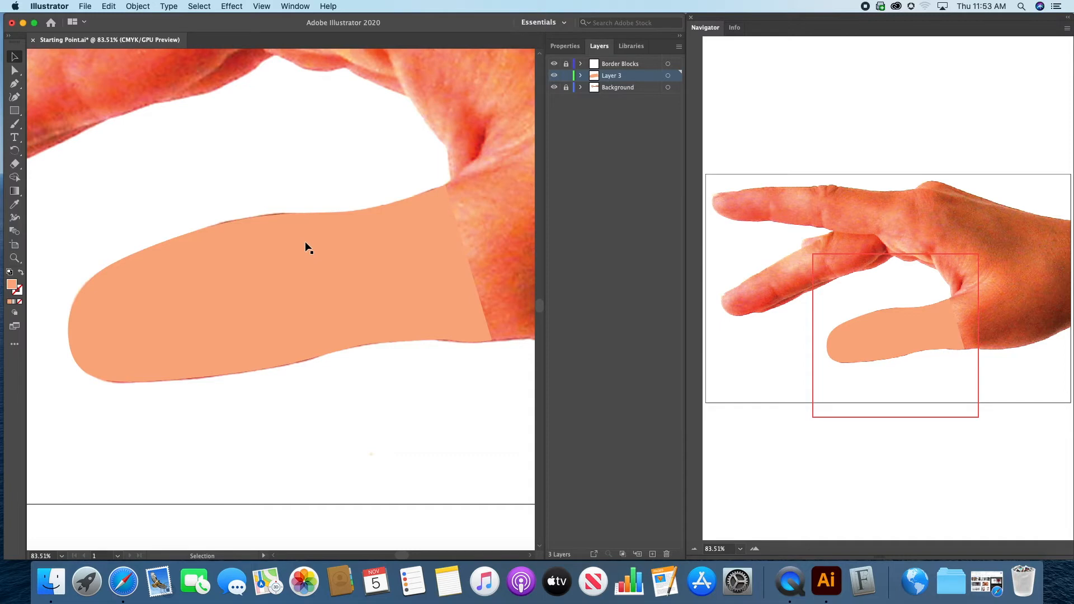
key("super+z")
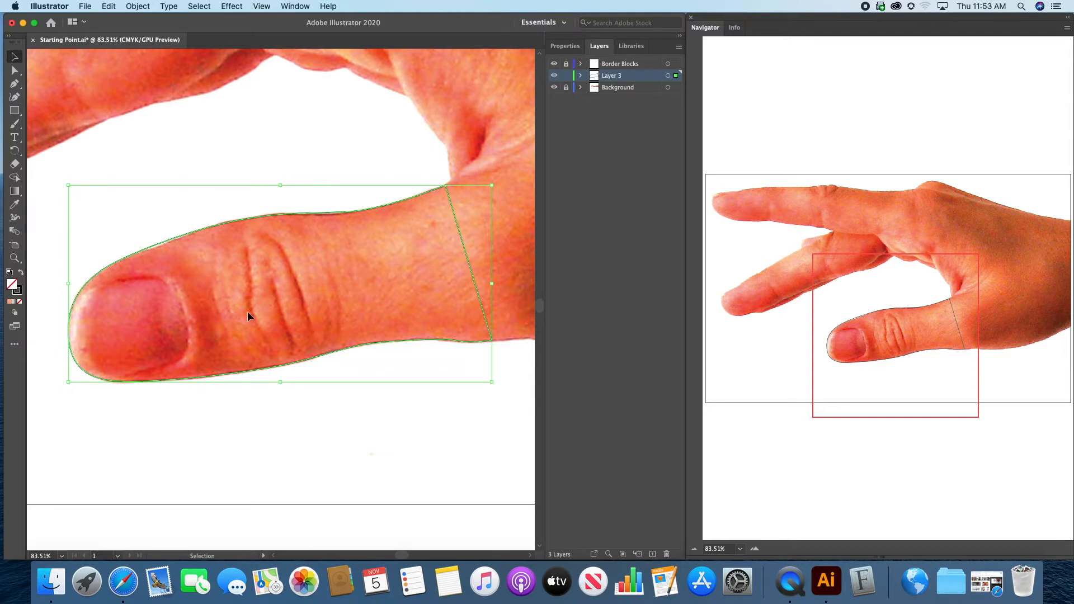
- Convert the thumb path to a gradient mesh with 5 rows, 4 columns, Flat appearance and 100% highlight, using the preview
left_click(132, 5)
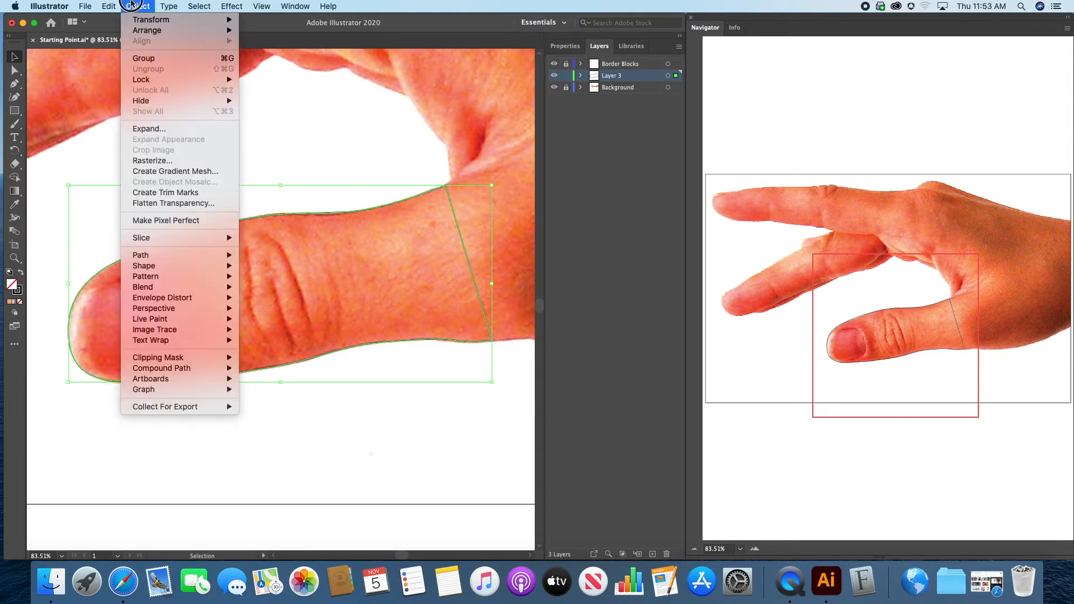
left_click(146, 172)
left_click_drag(292, 229, 301, 48)
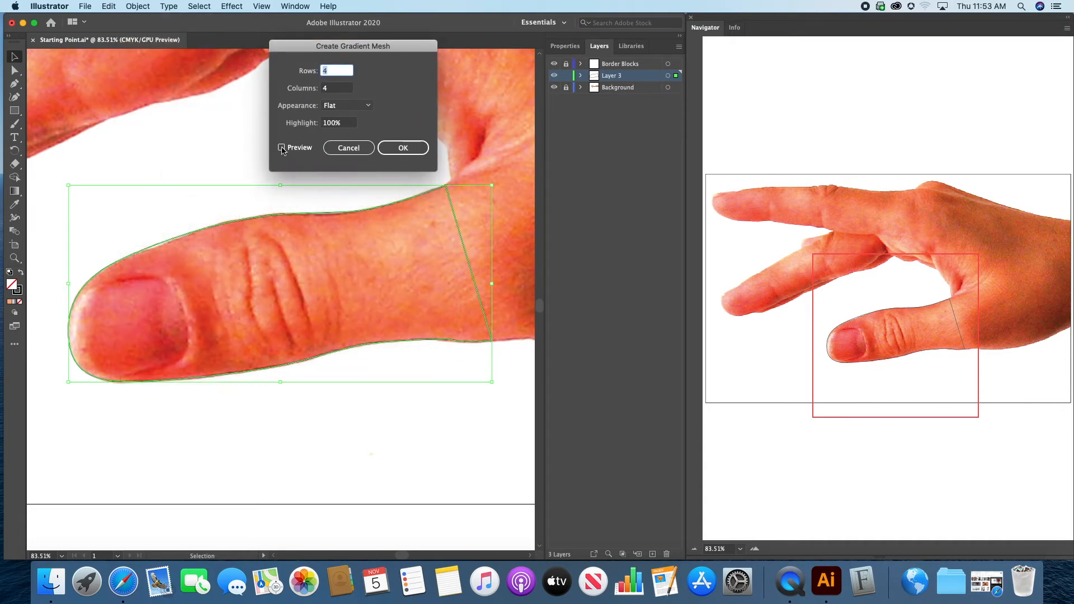
left_click(282, 148)
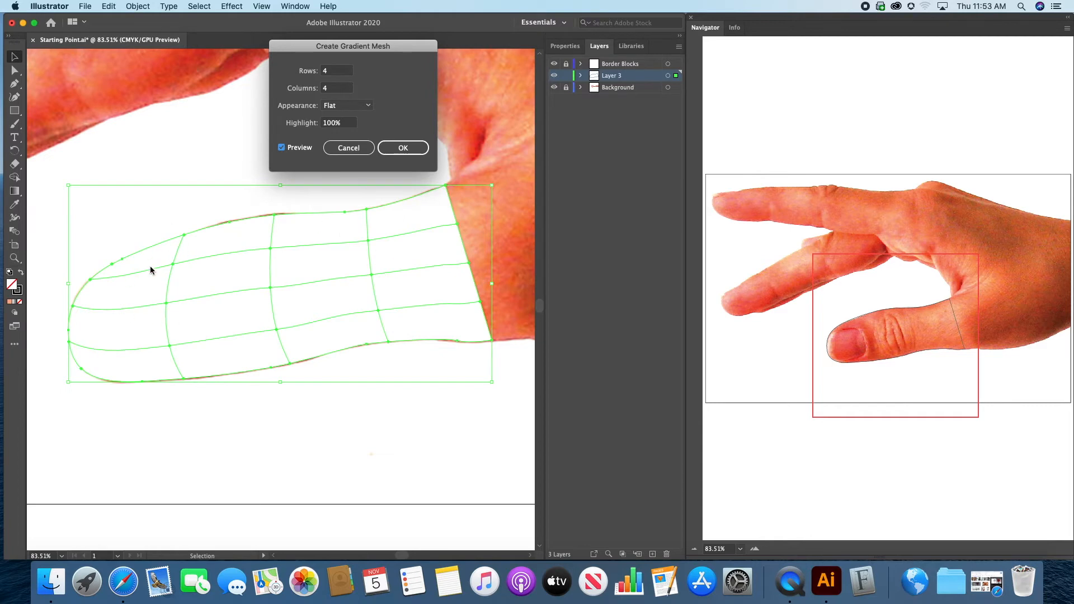
double_click(338, 73)
type("5")
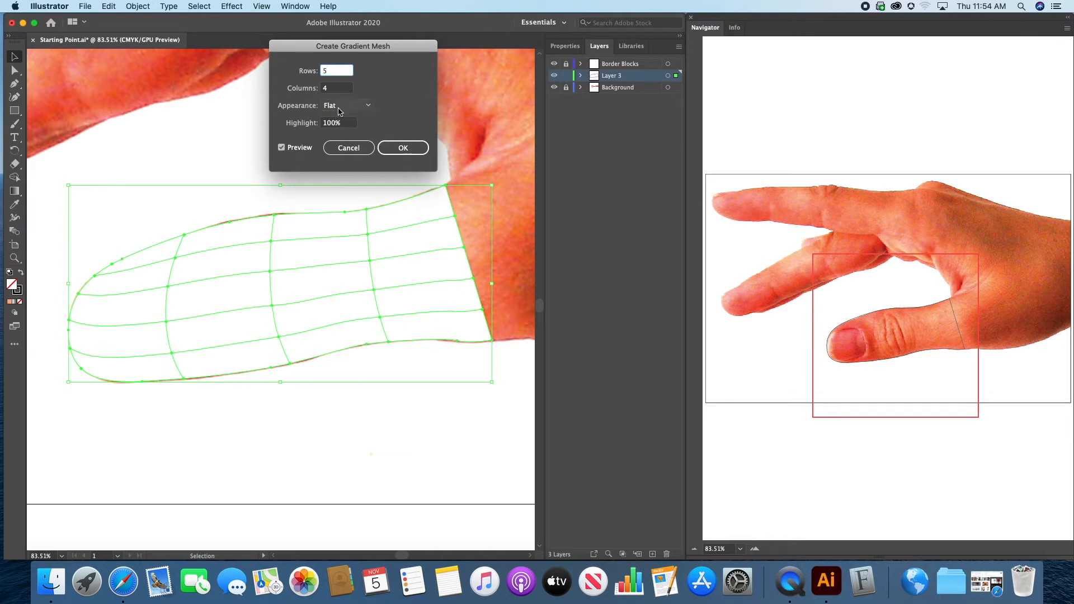
left_click(404, 152)
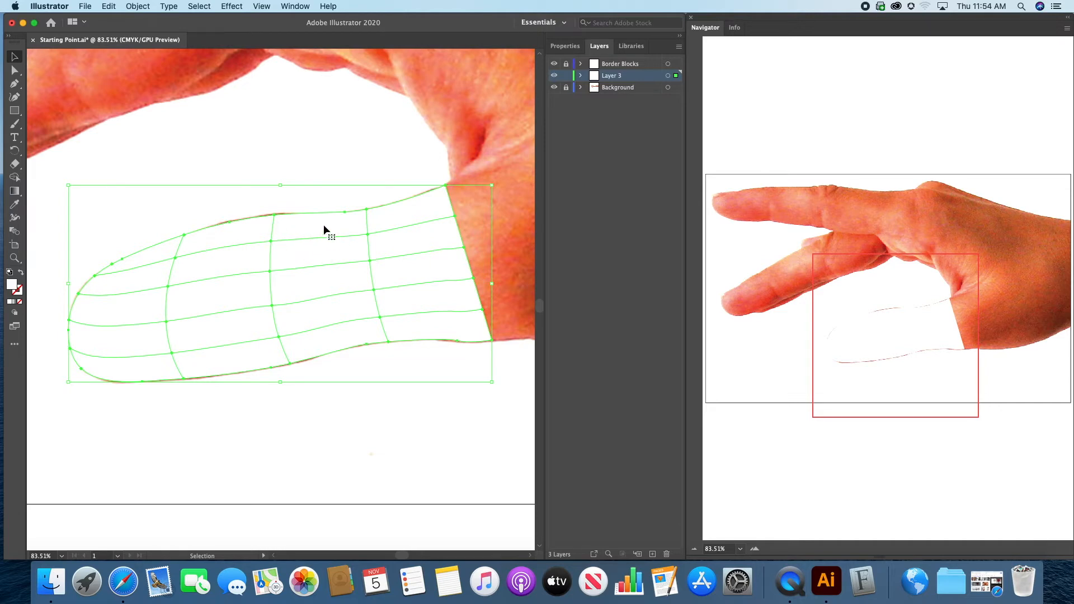
- Show only Layer 3 in outline view so the photo is visible under the mesh, and deselect the mesh
left_click(554, 75)
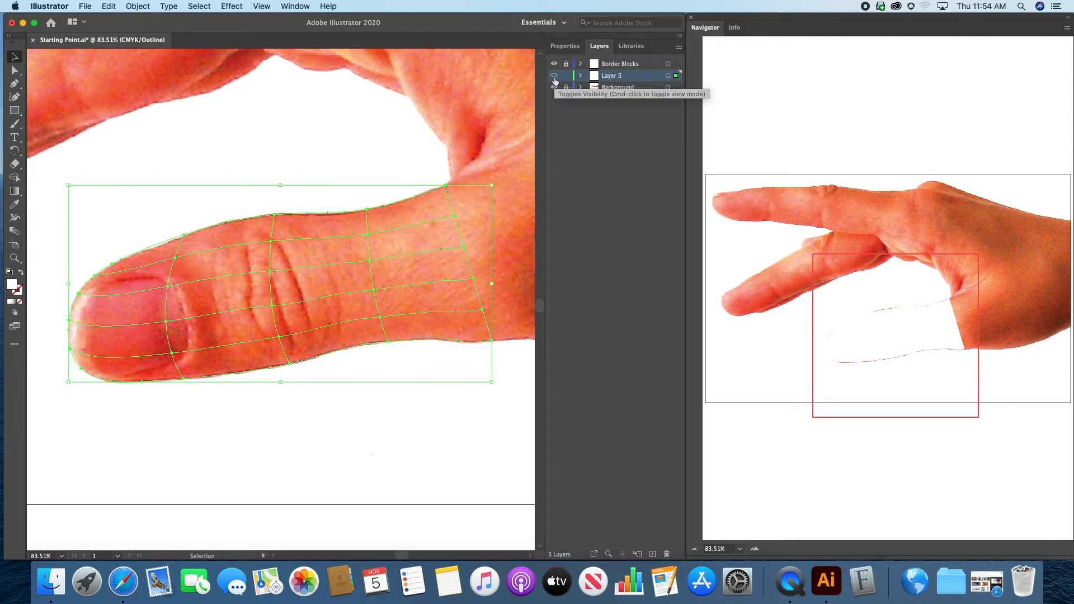
left_click(554, 82, "super")
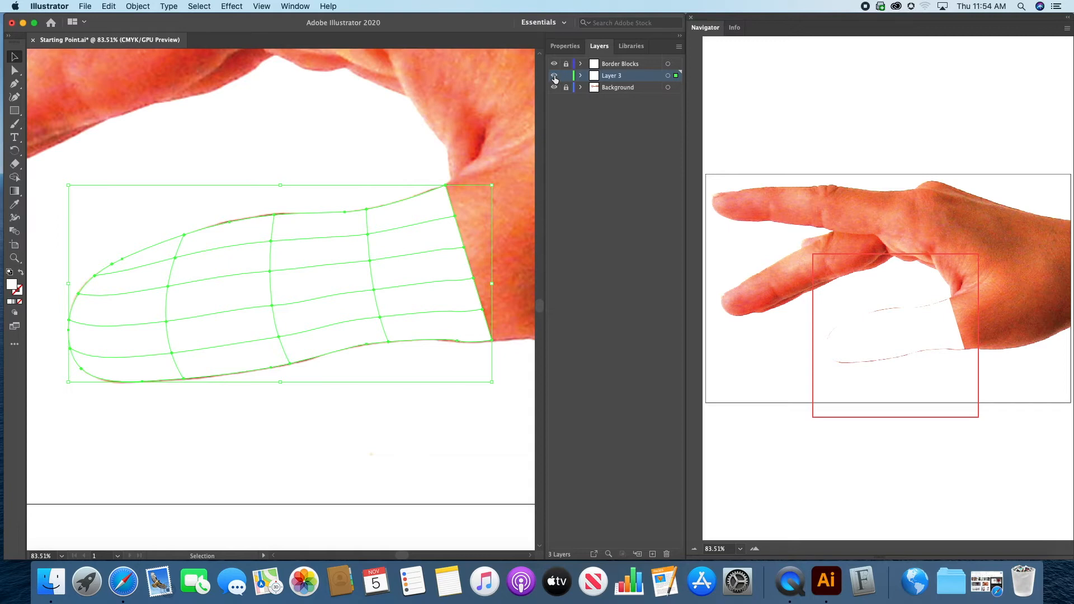
left_click(554, 78, "super")
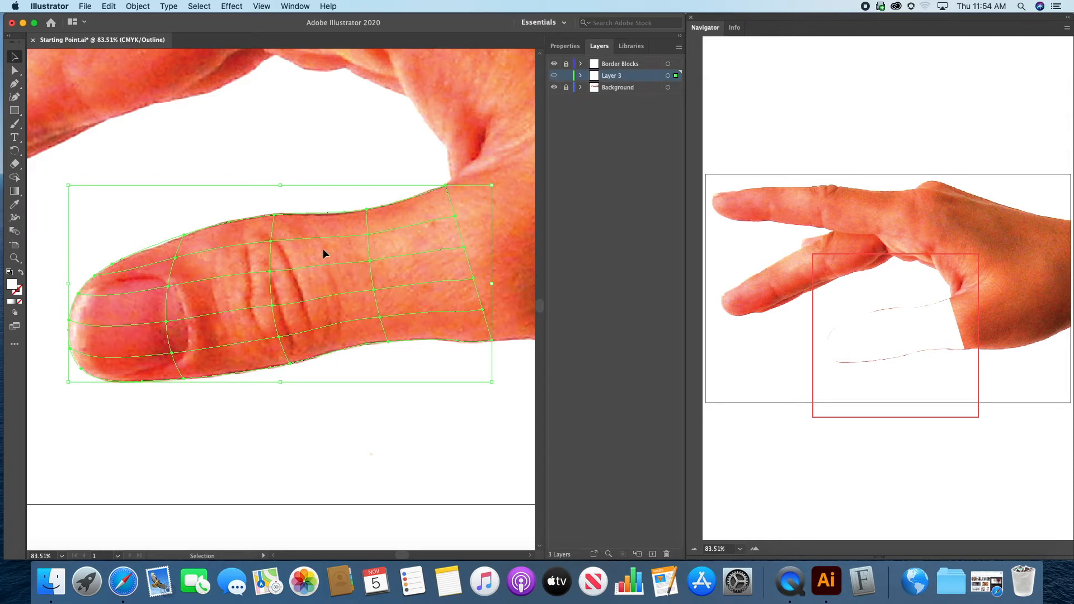
left_click(226, 142)
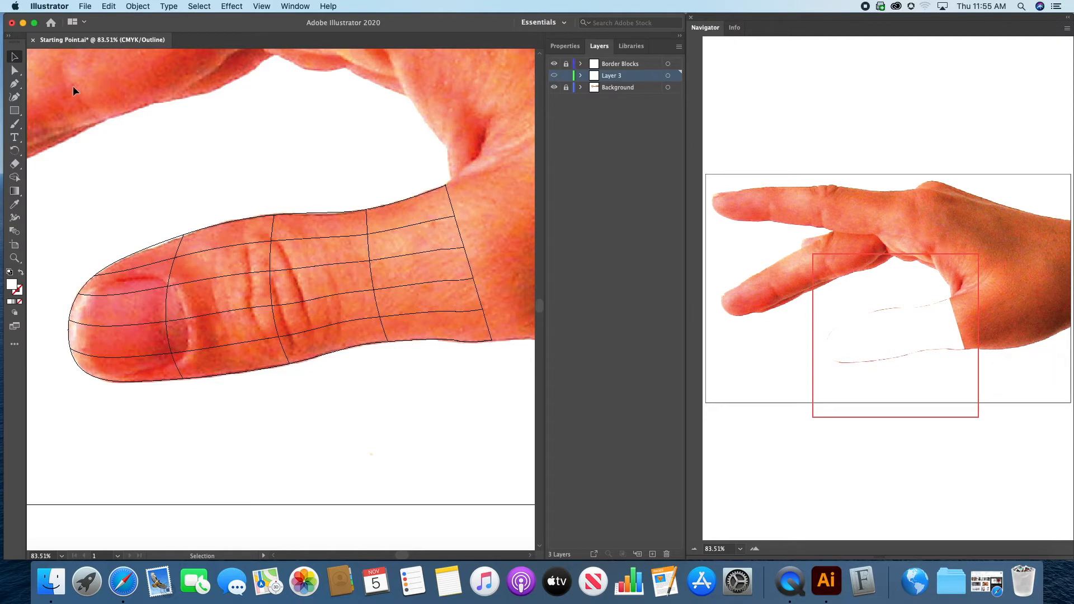
- Colour the upper-edge mesh points at the thumb's base corner and on the adjacent column line with skin tones sampled from the photo beside them
left_click(13, 71)
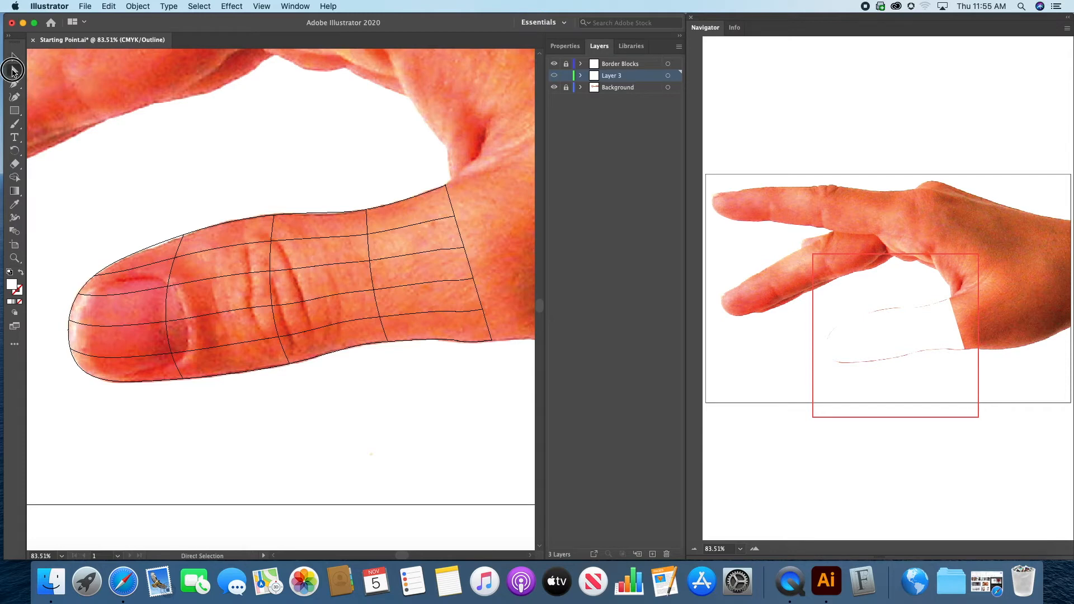
left_click(275, 217)
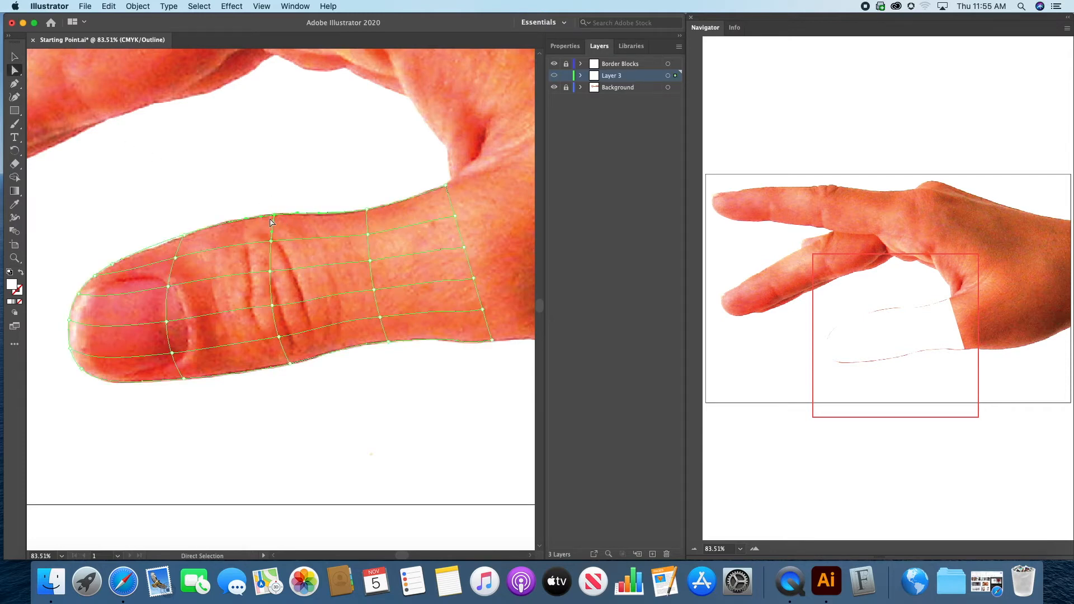
left_click(231, 250)
left_click(274, 216)
left_click(446, 186)
key("i")
left_click(447, 188)
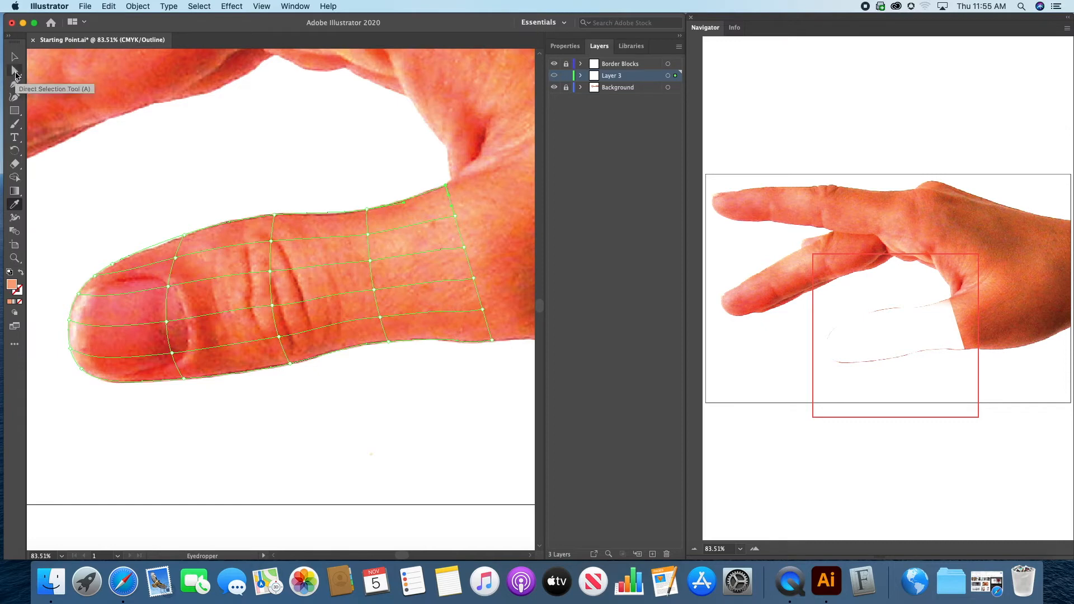
key("a")
left_click(366, 211)
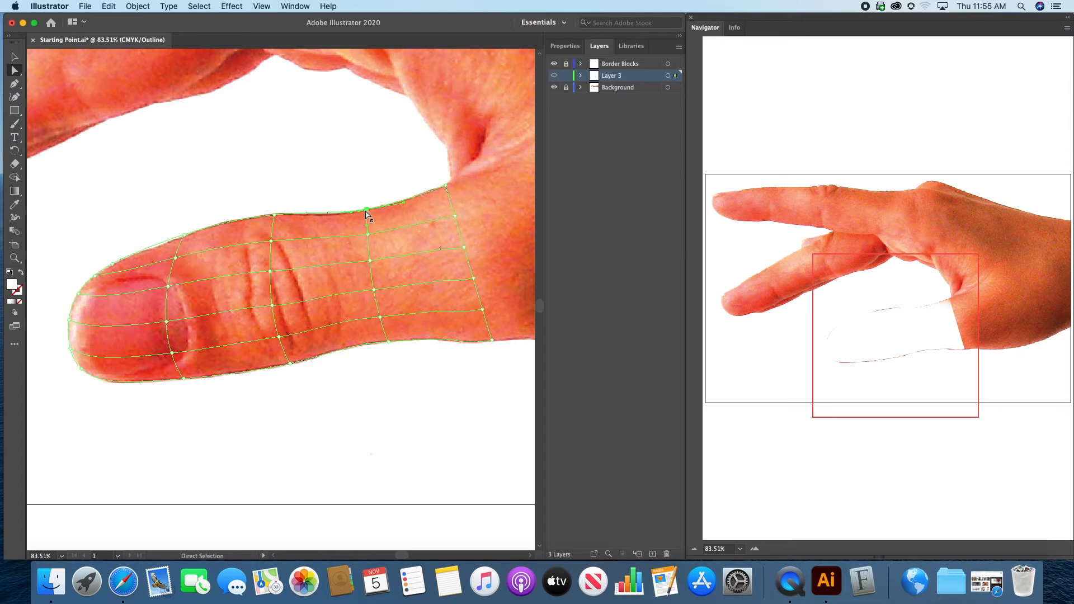
key("i")
left_click(372, 212)
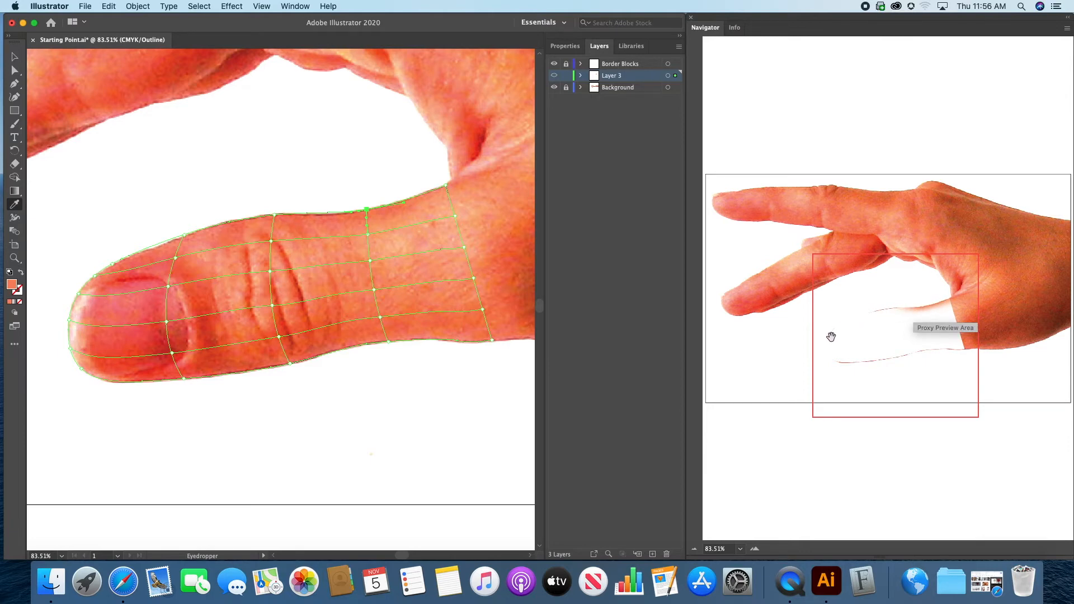
- Colour the two mesh points on the first row line below the upper edge, near the thumb's base, with tones sampled beside them
key("a")
left_click(369, 235)
key("i")
left_click(372, 229)
key("a")
left_click(454, 217)
key("i")
left_click(447, 213)
- Colour the two mesh points near the thumb's base on the second row line from the upper edge with nearby photo tones
key("a")
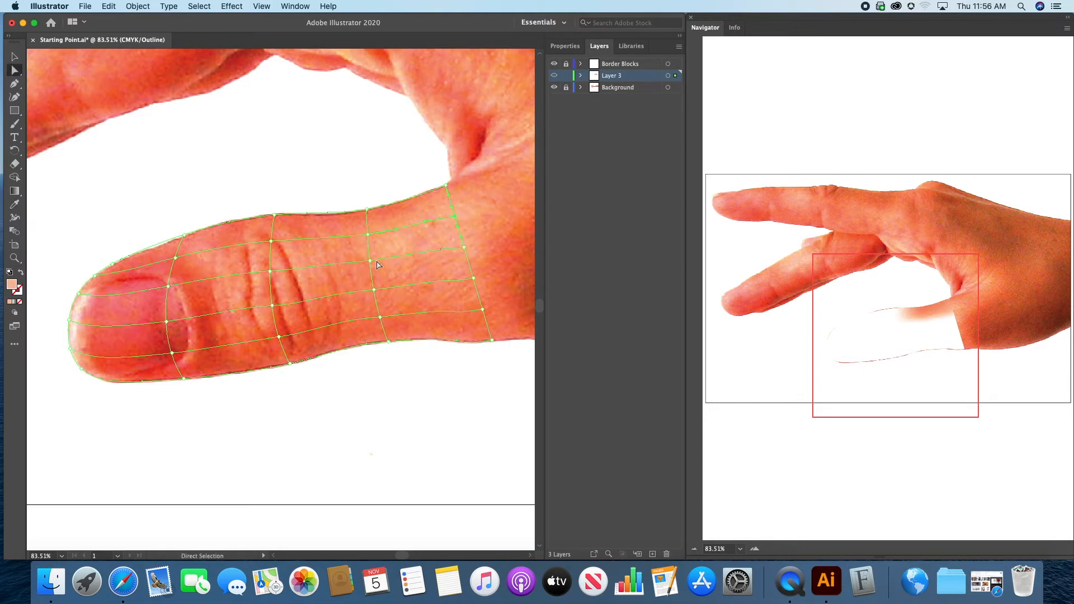
left_click(371, 262)
key("i")
left_click(380, 248)
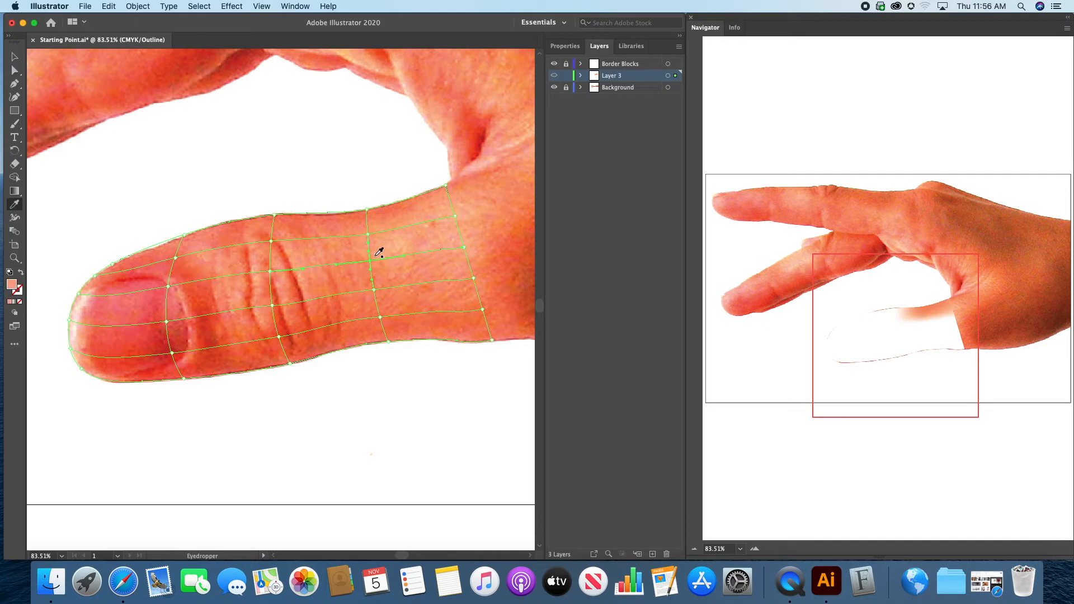
key("a")
left_click(464, 247)
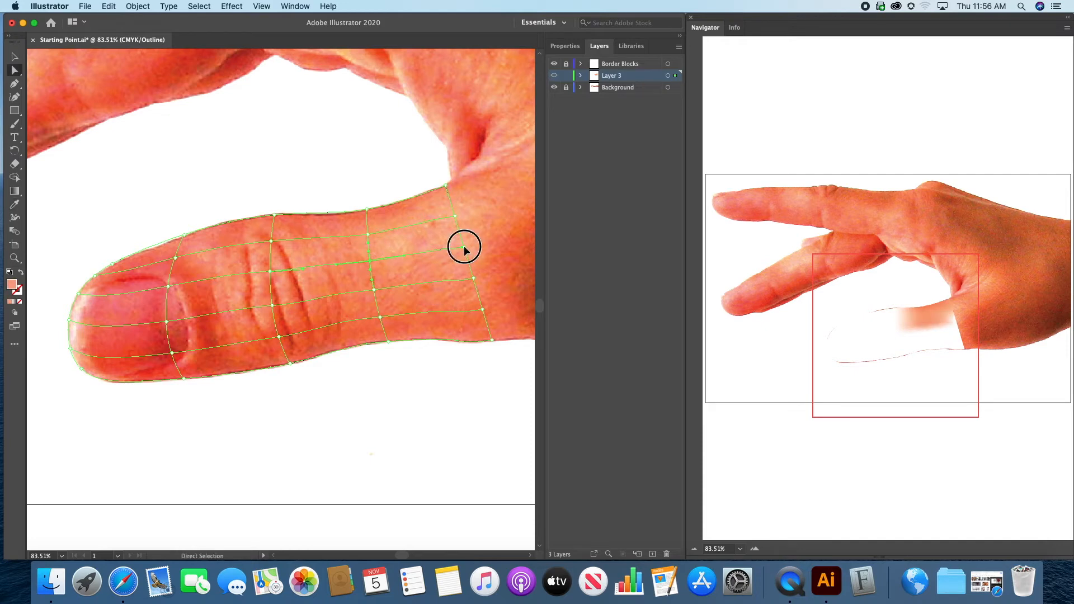
key("i")
left_click(462, 240)
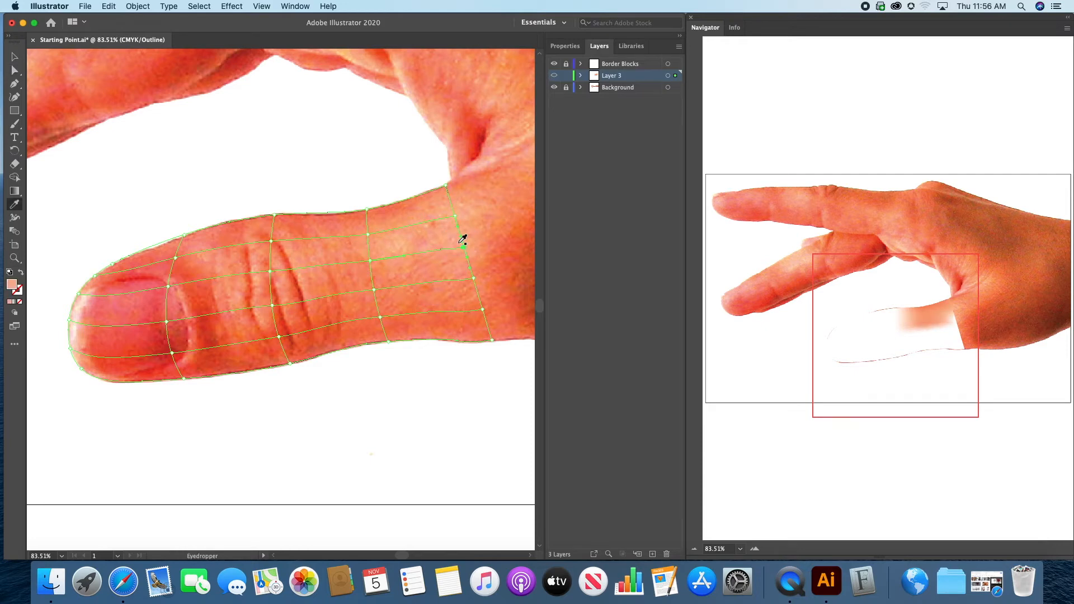
- Colour the two mesh points near the thumb's base on the third row line from the upper edge with sampled photo tones
key("a")
left_click(374, 289)
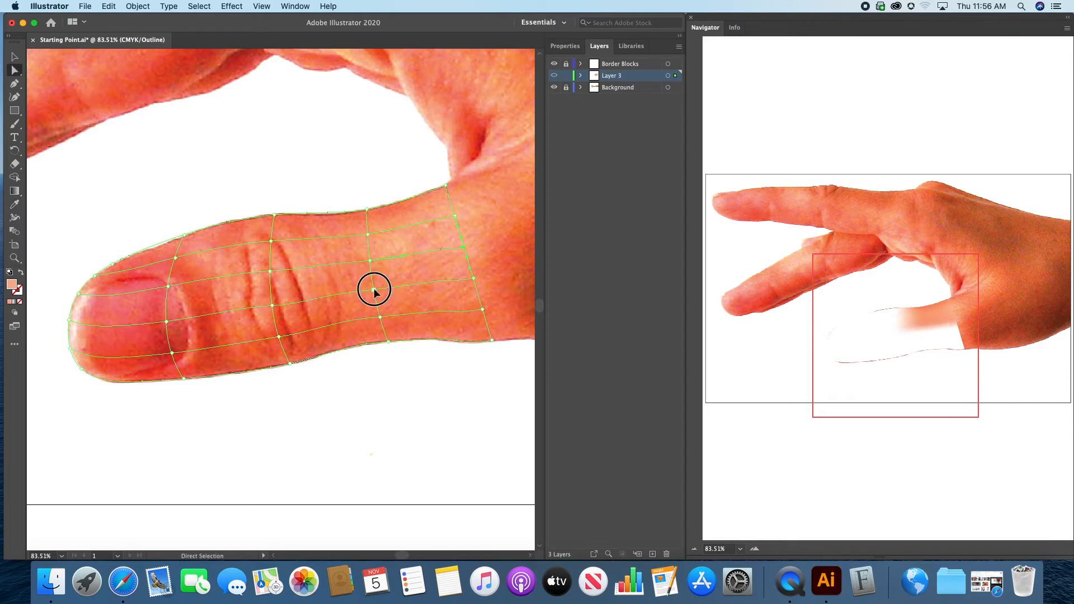
key("i")
left_click(383, 282)
key("a")
left_click(474, 279)
key("i")
left_click(445, 280)
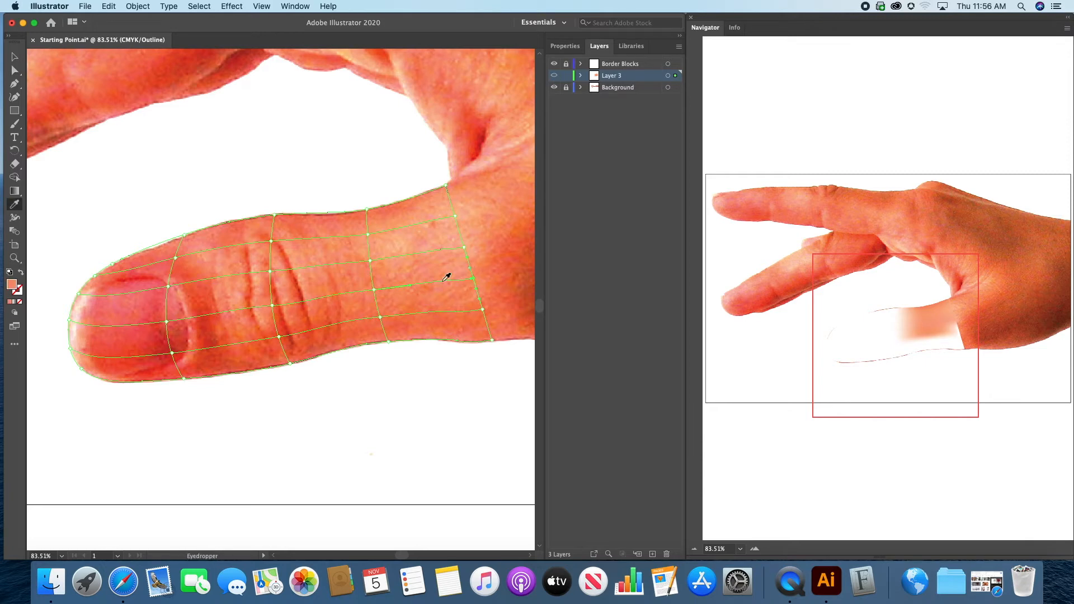
- Colour the two mesh points near the thumb's base on the fourth row line, just above the lower edge, with sampled tones
key("a")
left_click(379, 317)
key("i")
left_click(385, 310)
key("a")
left_click(483, 310)
left_click(483, 310)
key("i")
left_click(480, 304)
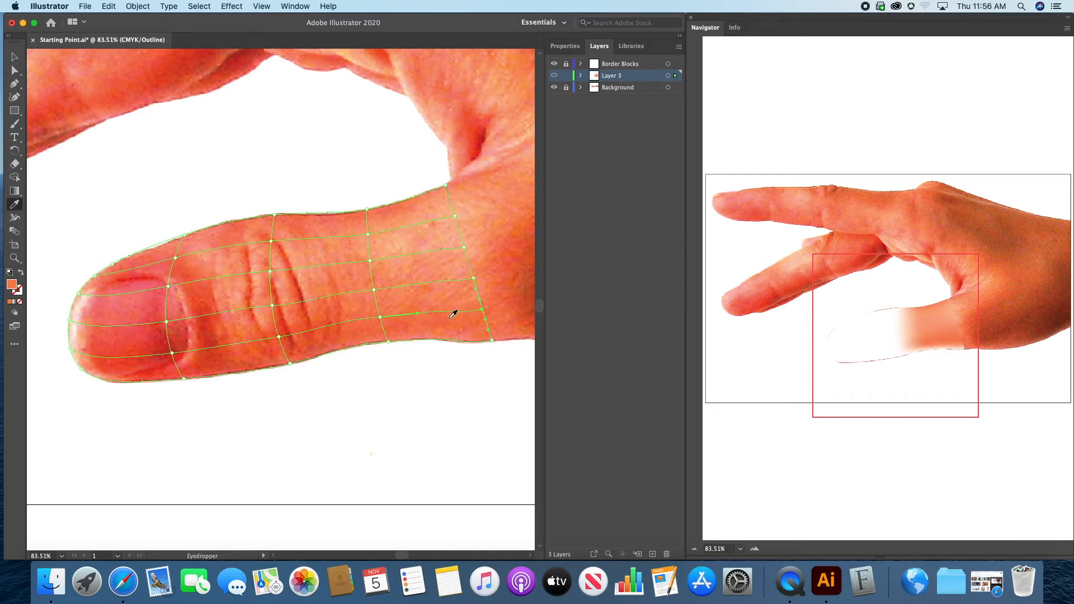
- Colour the two lower-edge mesh points near the thumb's base from the photo, and briefly hide the Background layer to check the blend
key("a")
left_click(388, 342)
key("i")
left_click(394, 336)
key("a")
left_click(491, 342)
key("i")
left_click(486, 334)
left_click(554, 88)
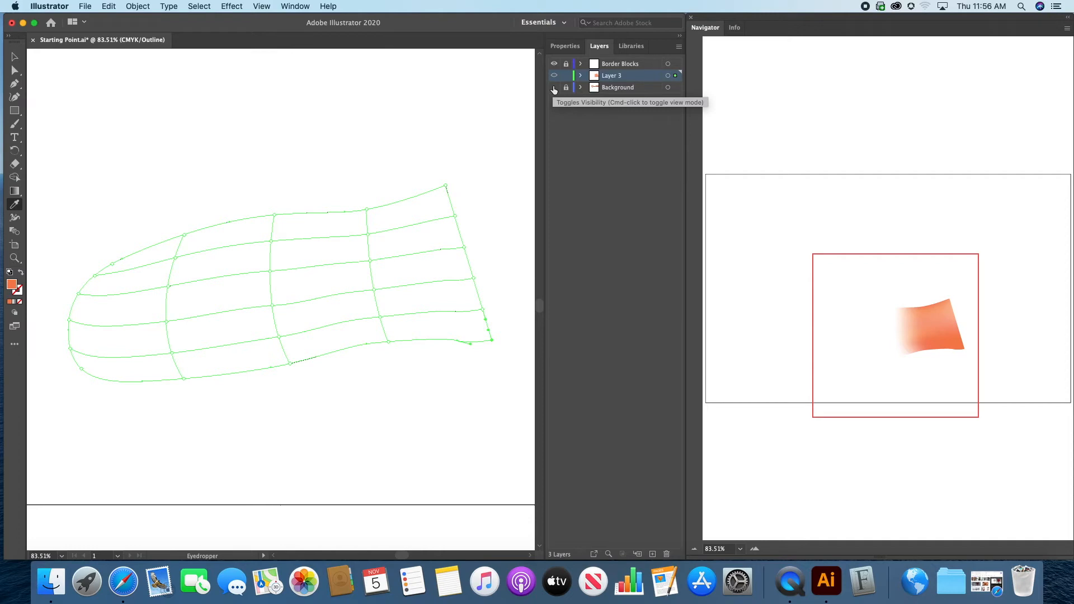
left_click(553, 88)
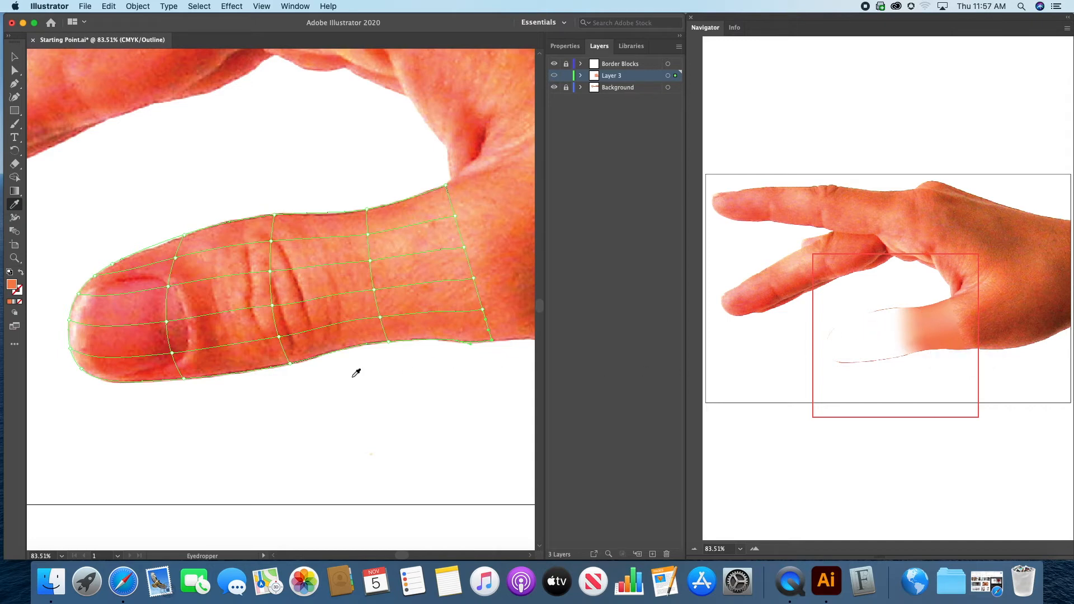
- Colour the knuckle column's mesh points on the thumb's lower edge and the row line just above it with nearby photo tones
key("a")
left_click(291, 363)
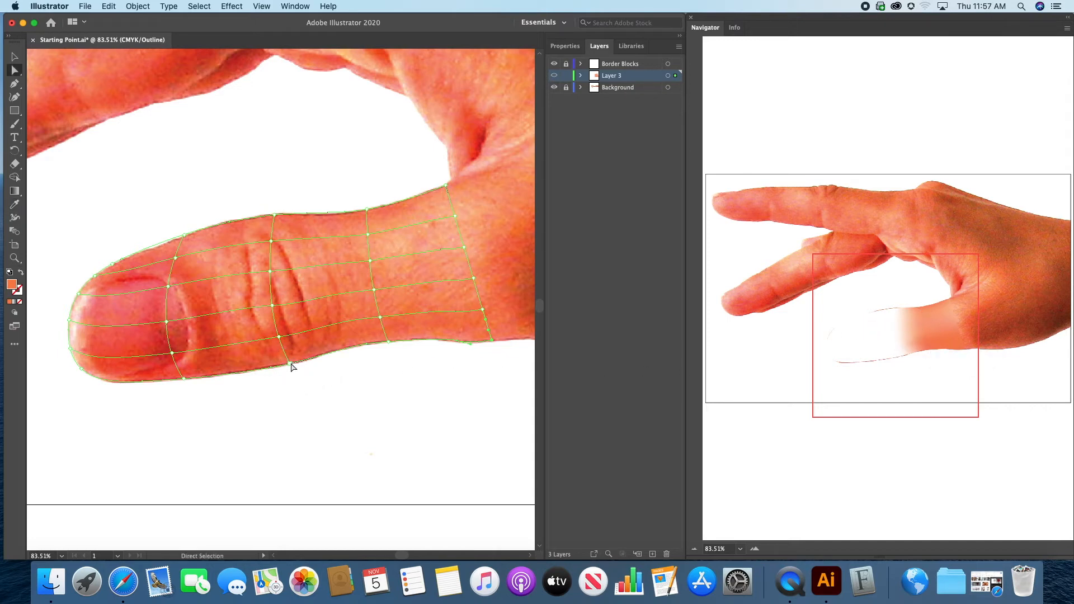
key("i")
left_click(294, 361)
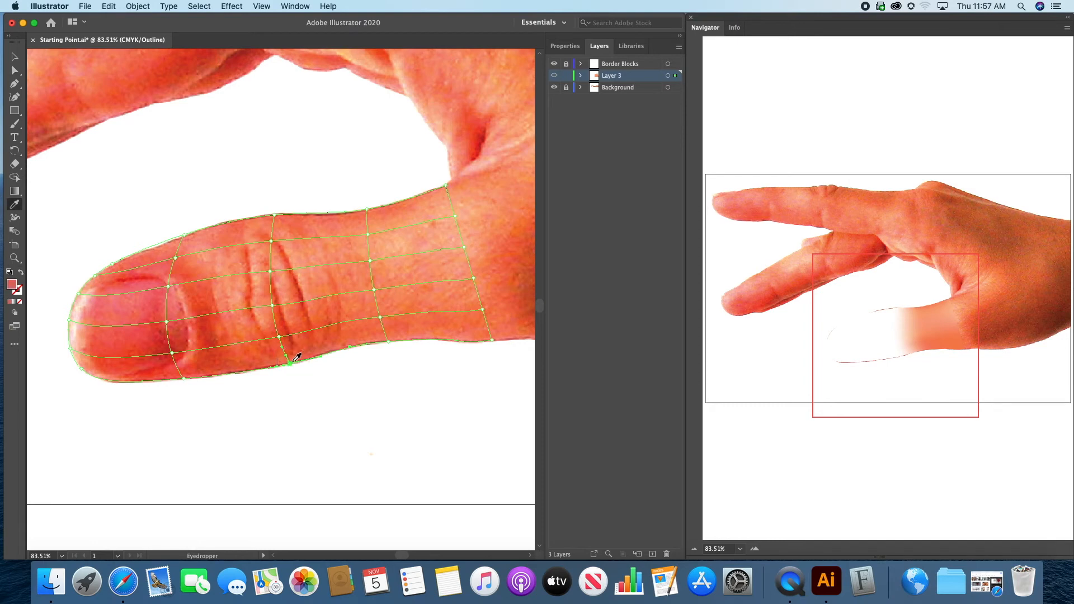
key("a")
left_click(279, 337)
key("i")
left_click(273, 331)
- Colour the knuckle column's two middle mesh points with tones sampled from the photo beside them
key("a")
left_click(273, 306)
key("i")
left_click(270, 299)
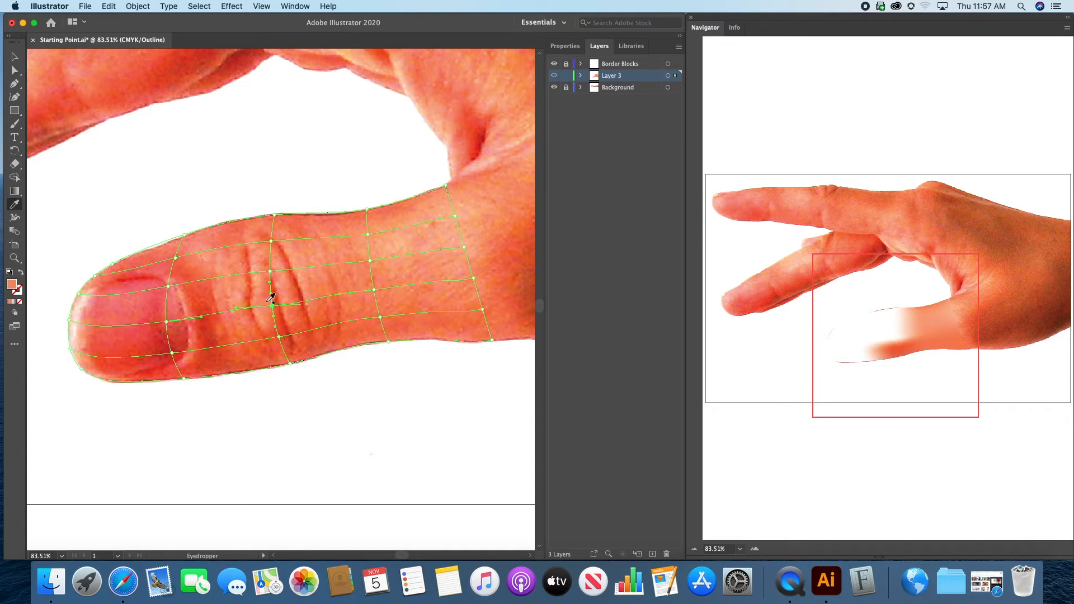
key("a")
left_click(270, 271)
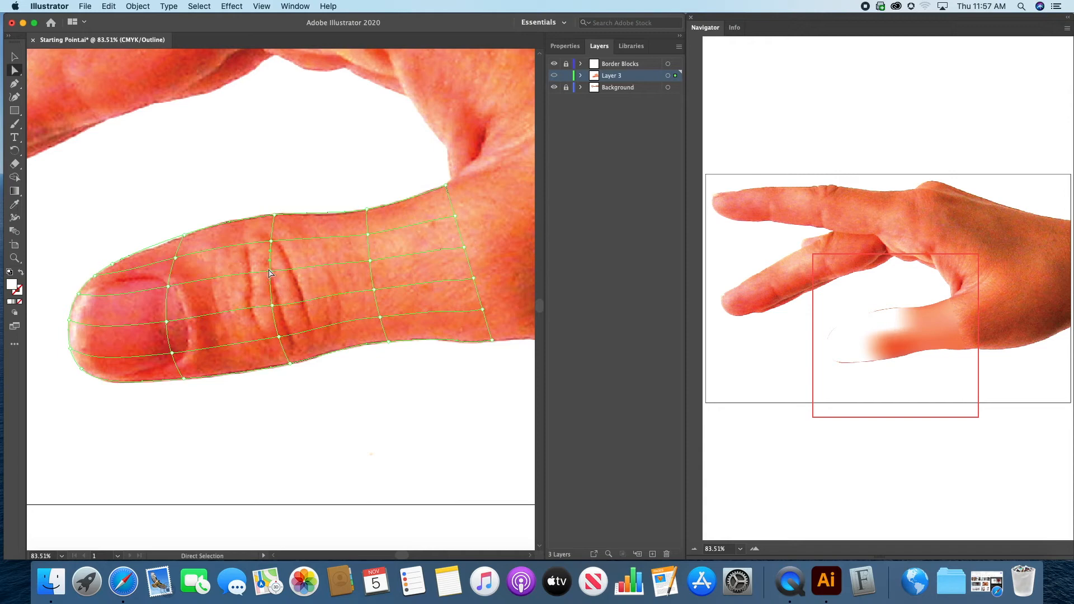
key("i")
left_click(269, 269)
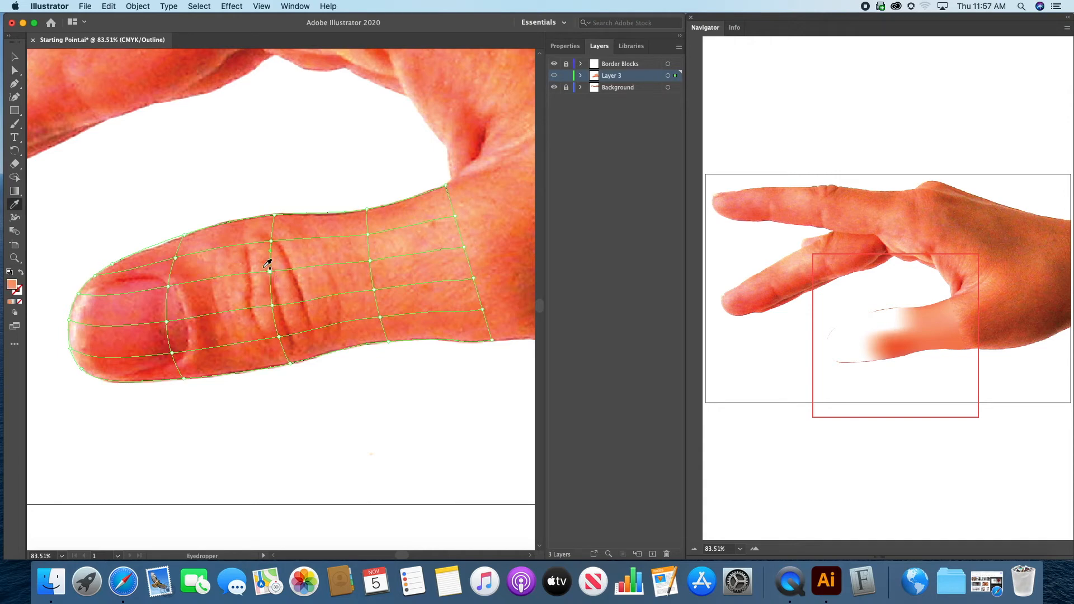
- Colour the knuckle column's mesh points just below and on the thumb's upper edge with sampled photo tones
key("a")
left_click(271, 241)
key("i")
left_click(269, 233)
key("a")
left_click(275, 216)
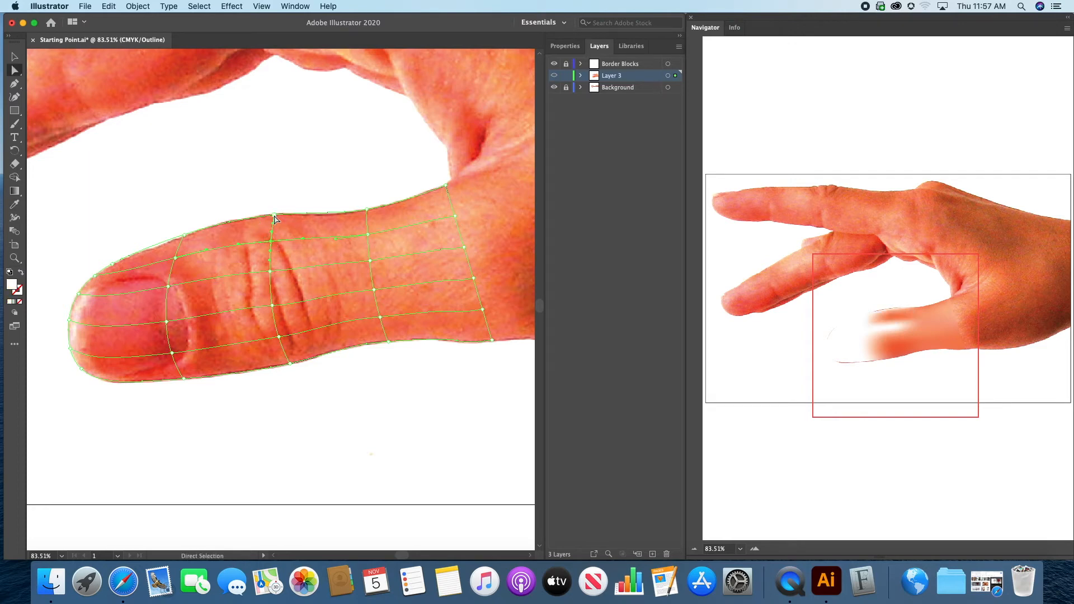
key("i")
left_click(282, 218)
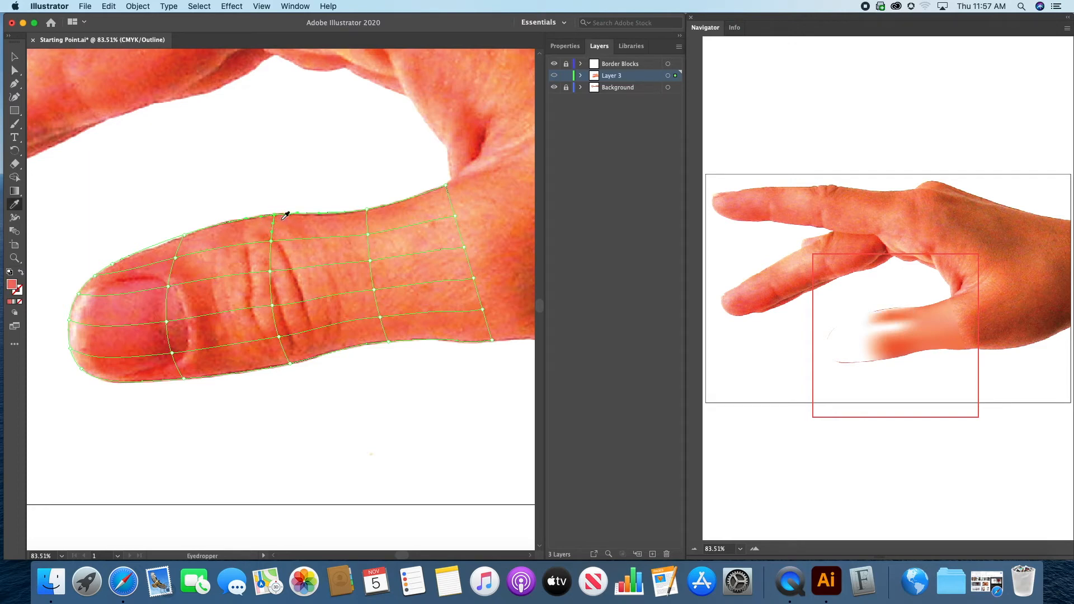
- Resample the colour of the knuckle column's mesh point just below the upper edge from lighter skin nearby
key("a")
left_click(271, 242)
key("i")
left_click(276, 234)
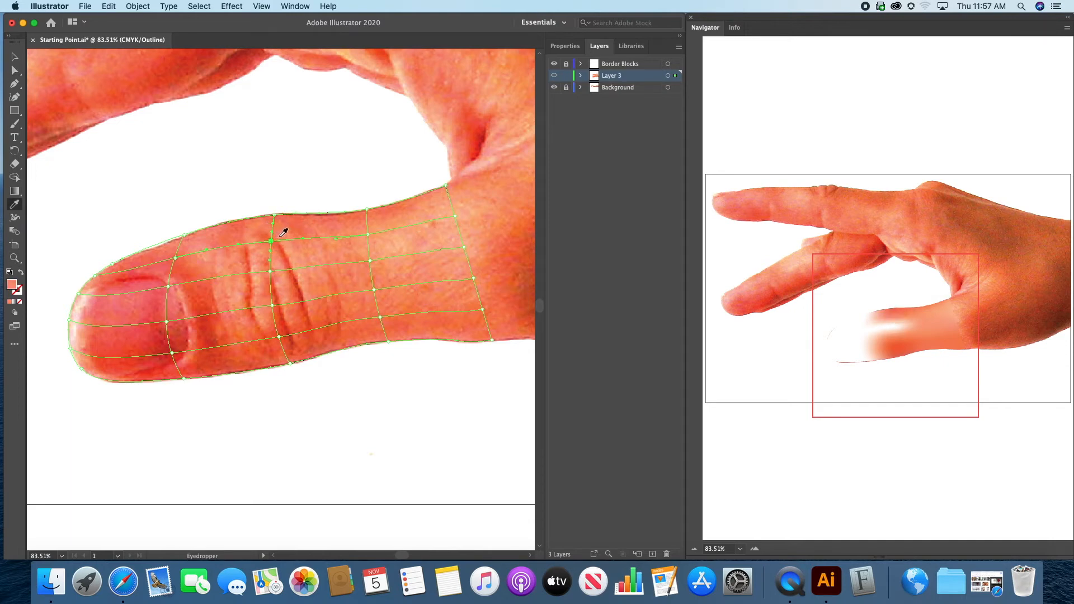
key("a")
key("i")
left_click(367, 229)
key("a")
key("i")
left_click(267, 234)
- Resample the colour of the knuckle column's mesh point on the second interior row line from the upper edge
key("a")
left_click(271, 270)
key("i")
left_click(265, 267)
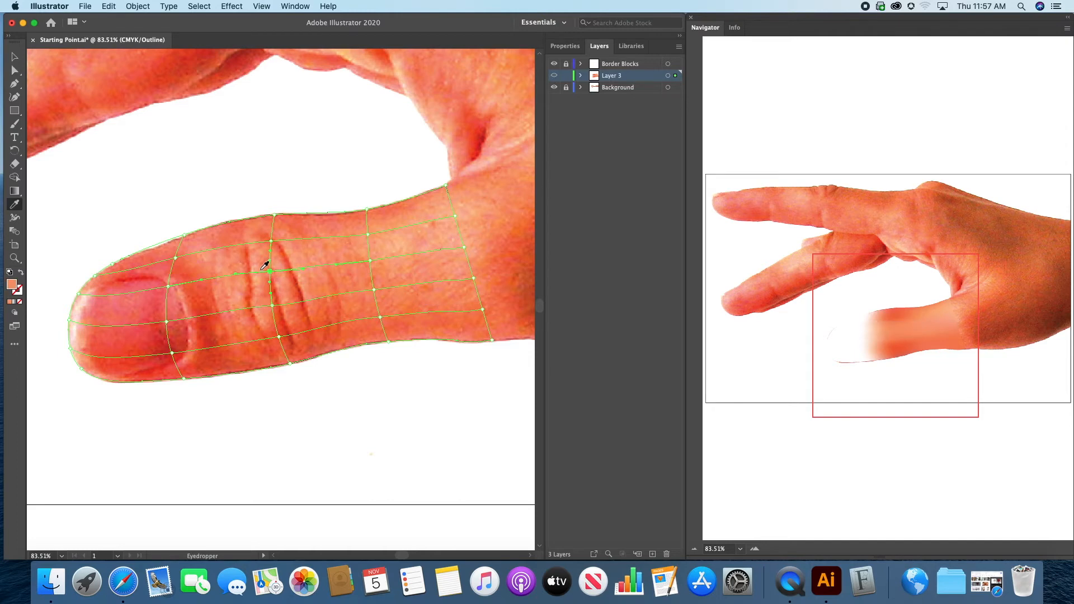
- Colour the nail-base column's two upper interior mesh points with skin tones sampled from beside the nail
key("a")
left_click(169, 287)
key("i")
left_click(181, 272)
key("a")
left_click(176, 258)
key("i")
left_click(186, 248)
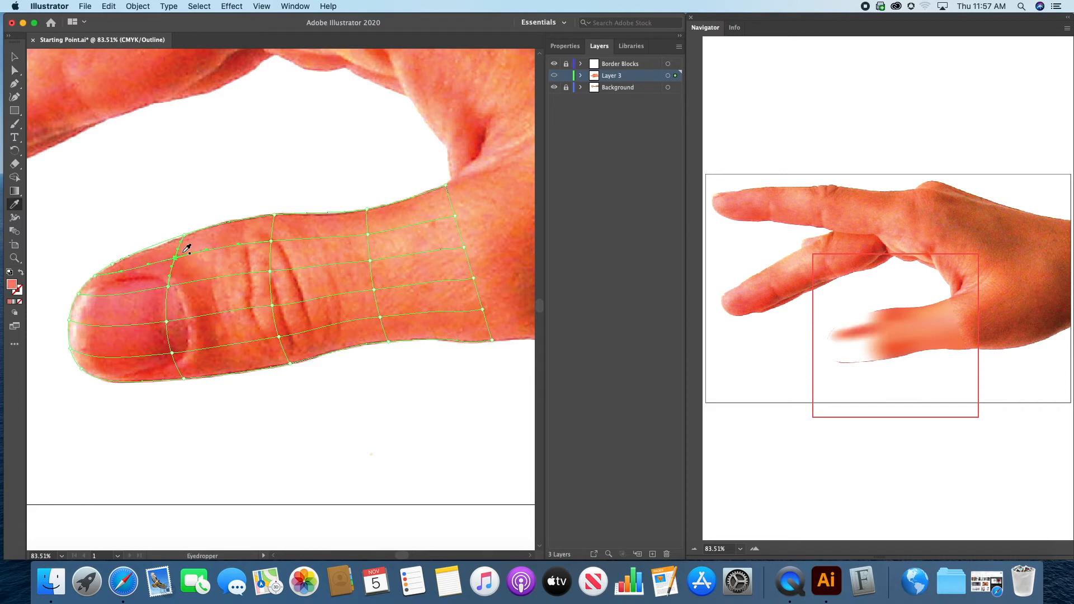
- Colour the nail-base column's two lower interior mesh points and its lower-edge point with skin tones from the photo
key("a")
left_click(166, 322)
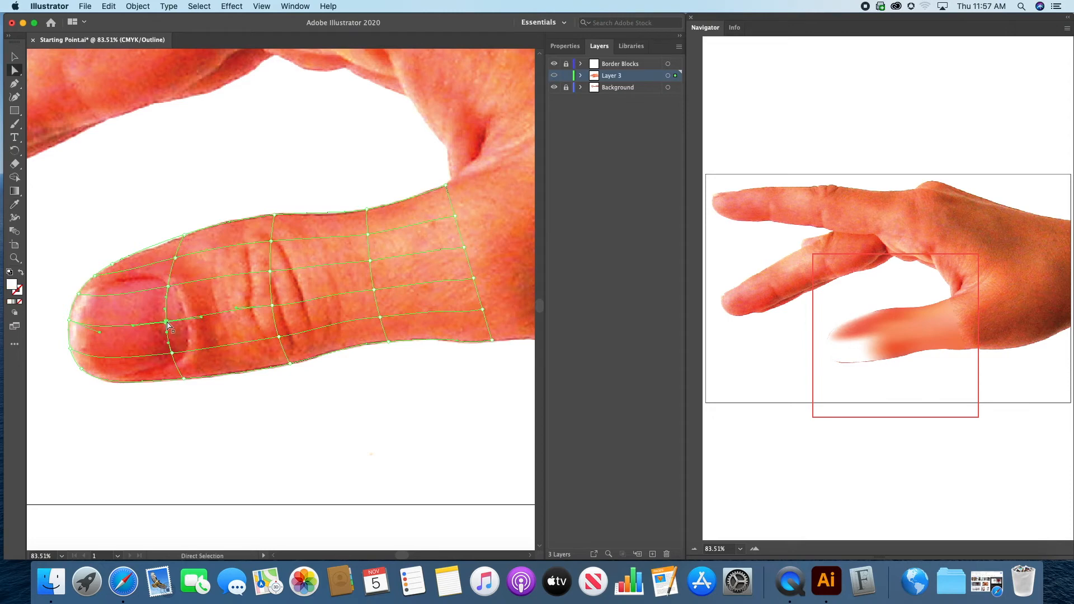
key("i")
left_click(187, 316)
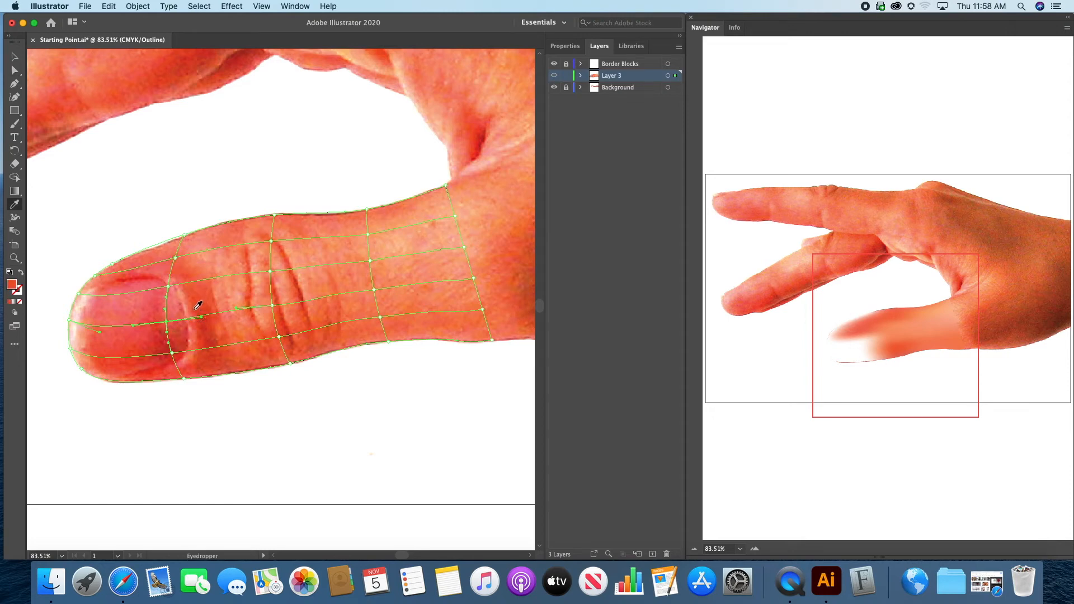
key("a")
left_click(172, 353)
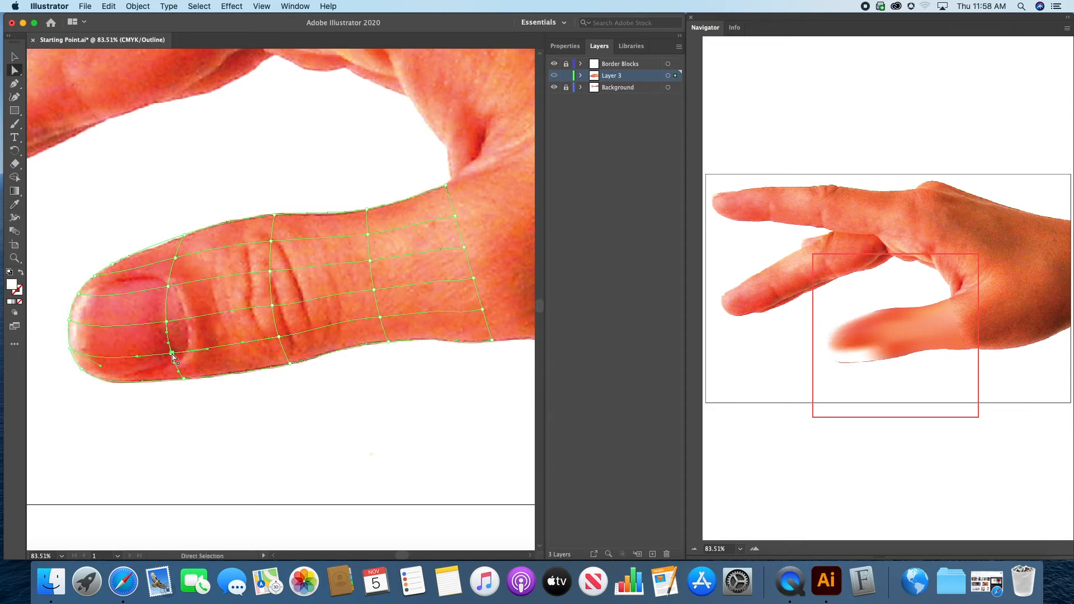
key("i")
left_click(201, 343)
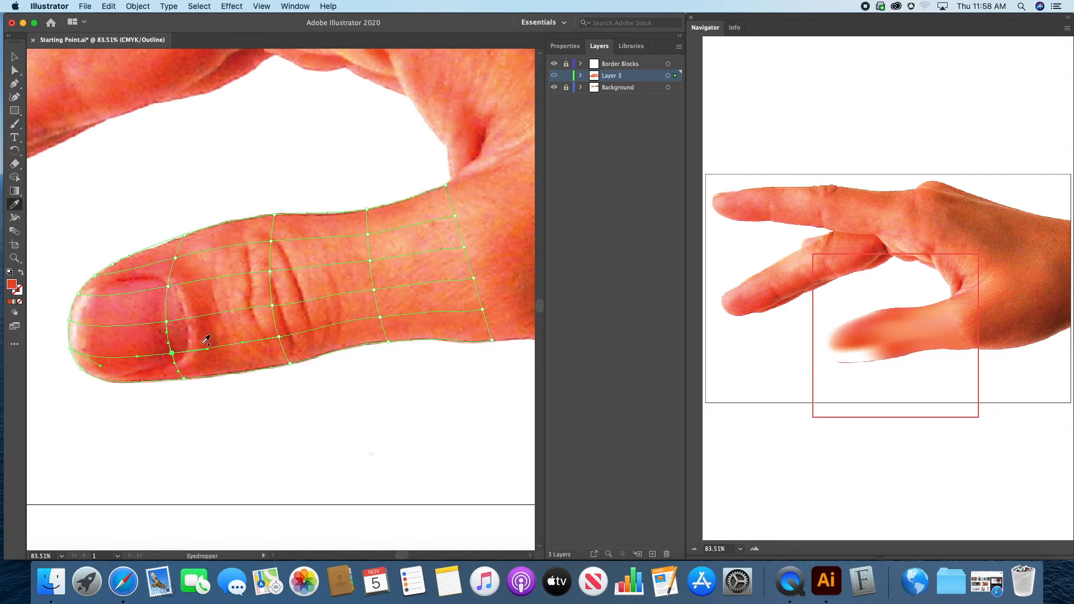
key("a")
left_click(185, 376)
key("i")
left_click(189, 371)
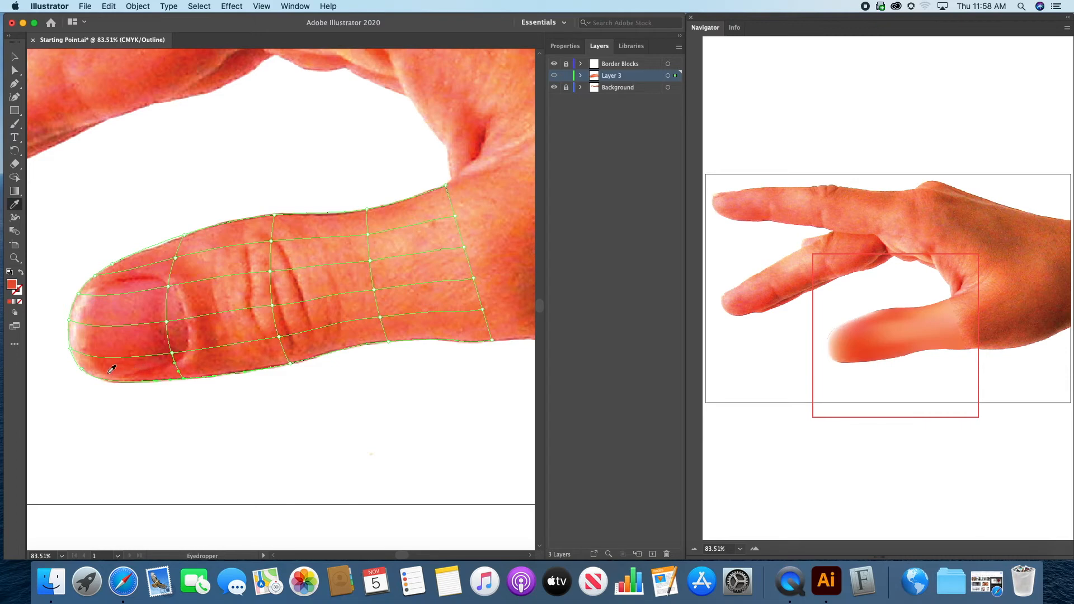
- Colour the fingertip outline's three lower mesh points, up to its outermost point, with sampled tip and nail tones
key("a")
left_click(79, 372)
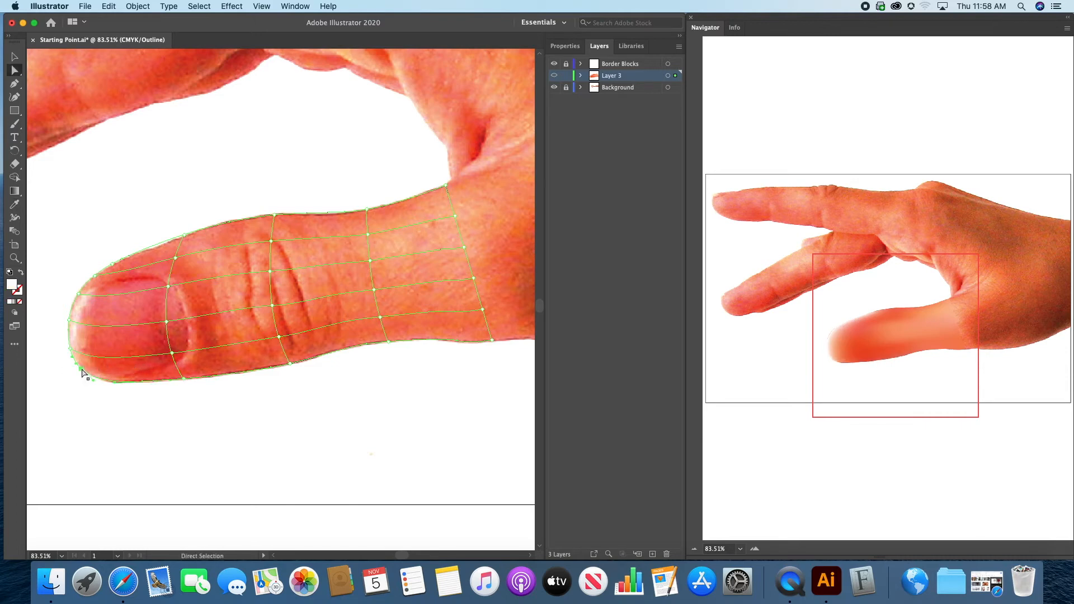
key("i")
left_click(100, 370)
key("a")
left_click(74, 354)
key("i")
left_click(89, 342)
key("a")
left_click(68, 321)
key("i")
left_click(88, 312)
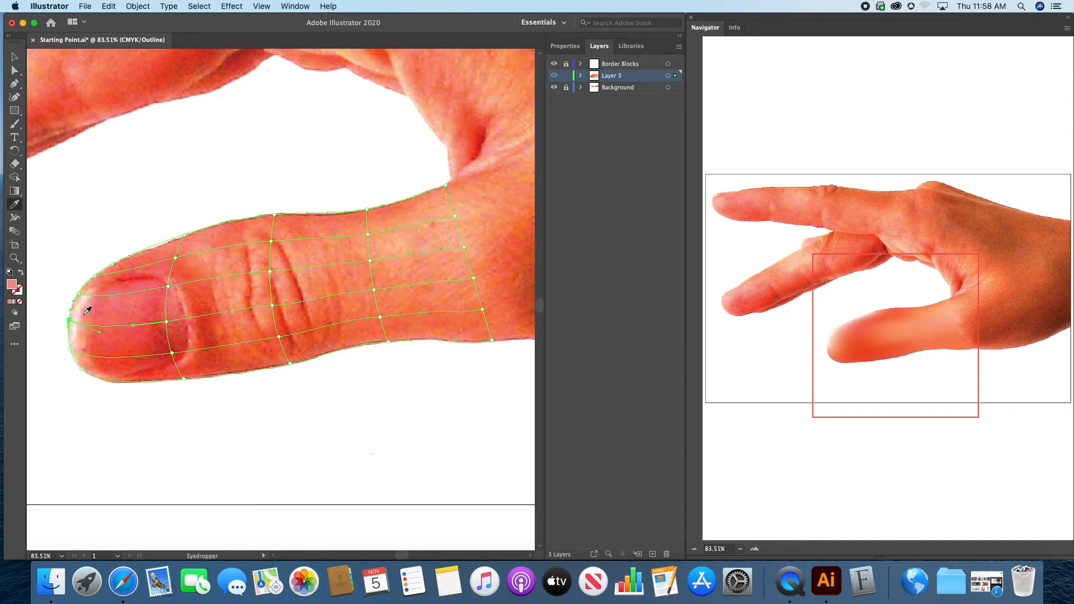
- Colour the two mesh points on the upper curve of the fingertip outline with tones from the nail's edge and adjoining skin
key("a")
left_click(78, 294)
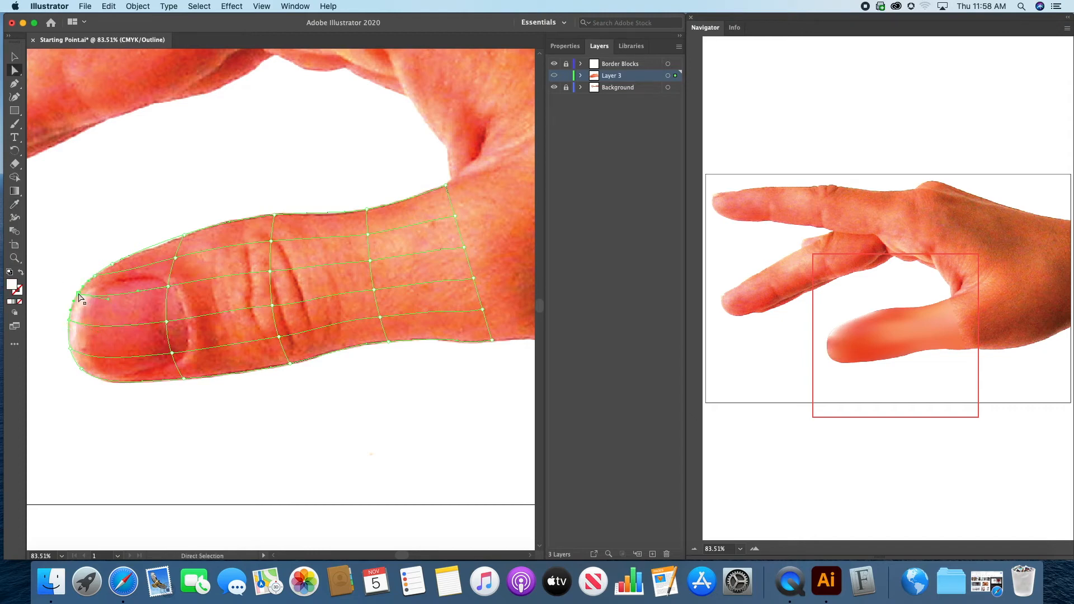
key("i")
left_click(92, 287)
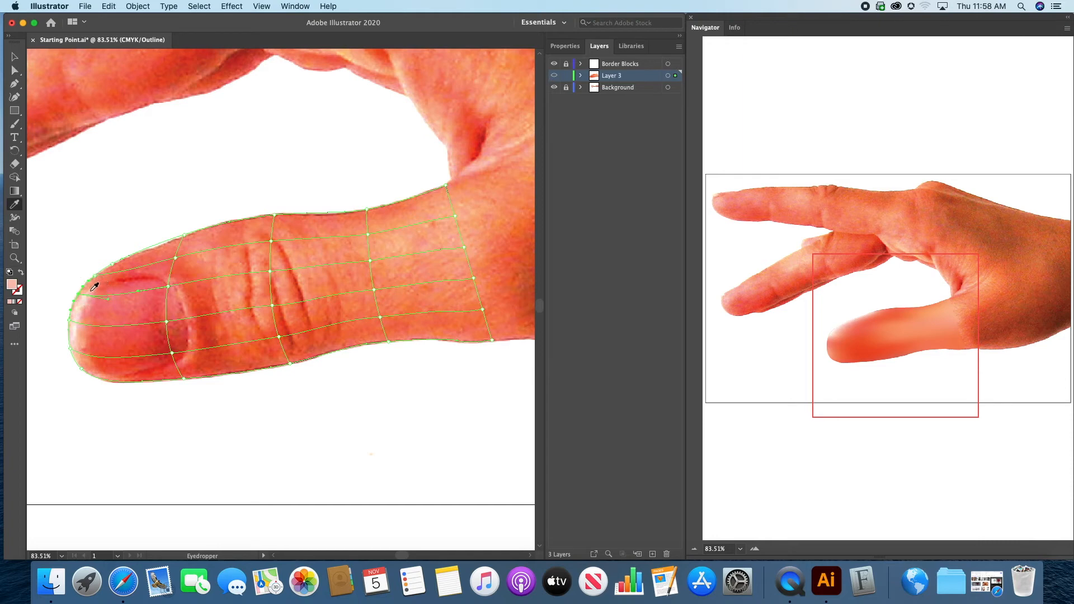
key("a")
left_click(103, 273)
key("i")
left_click(110, 269)
- Recolour the outermost fingertip mesh point with the nail's pale highlight, and briefly hide the Background layer to check the mesh
key("a")
left_click(79, 294)
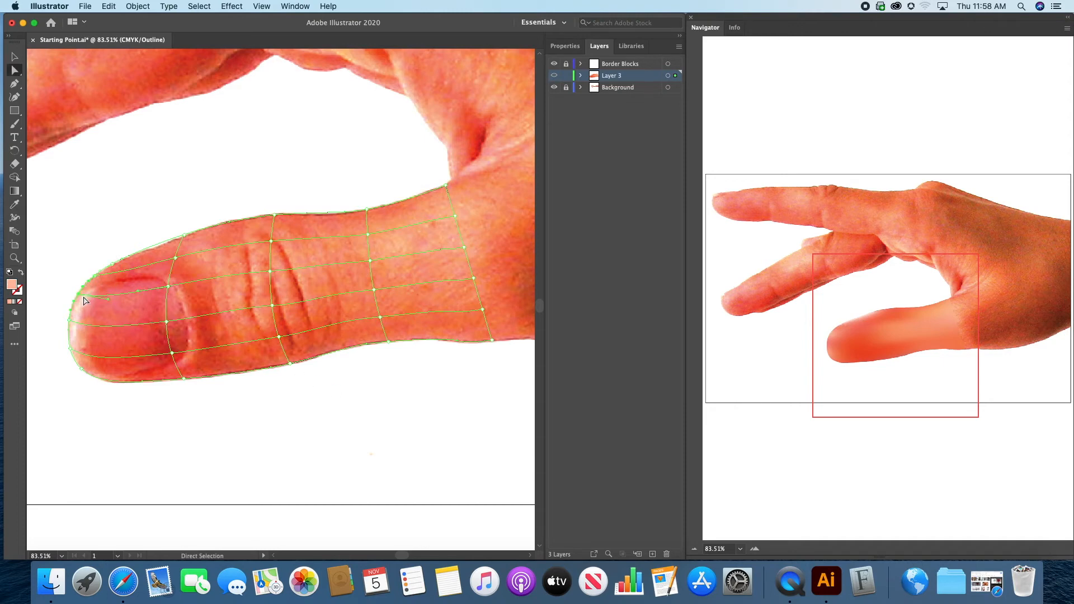
left_click(72, 315)
left_click(69, 323)
key("i")
left_click(81, 311)
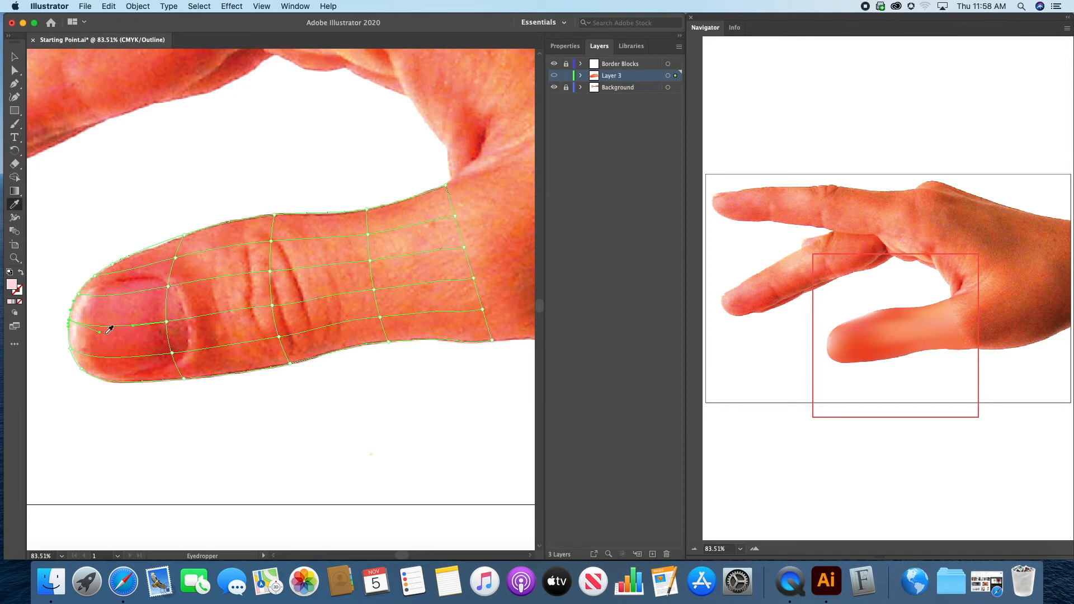
left_click(555, 87)
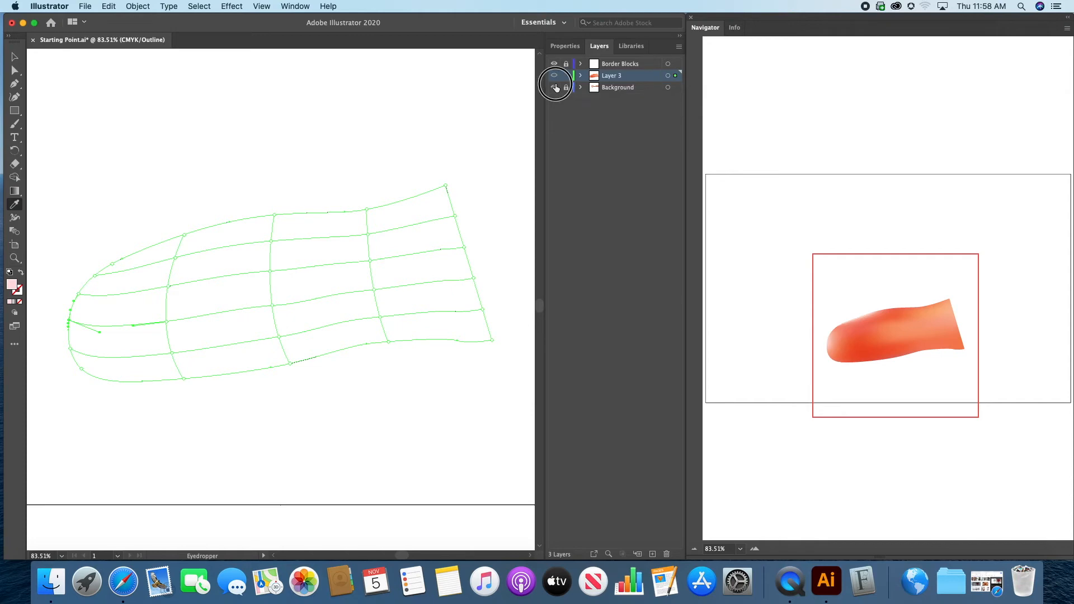
left_click(555, 87)
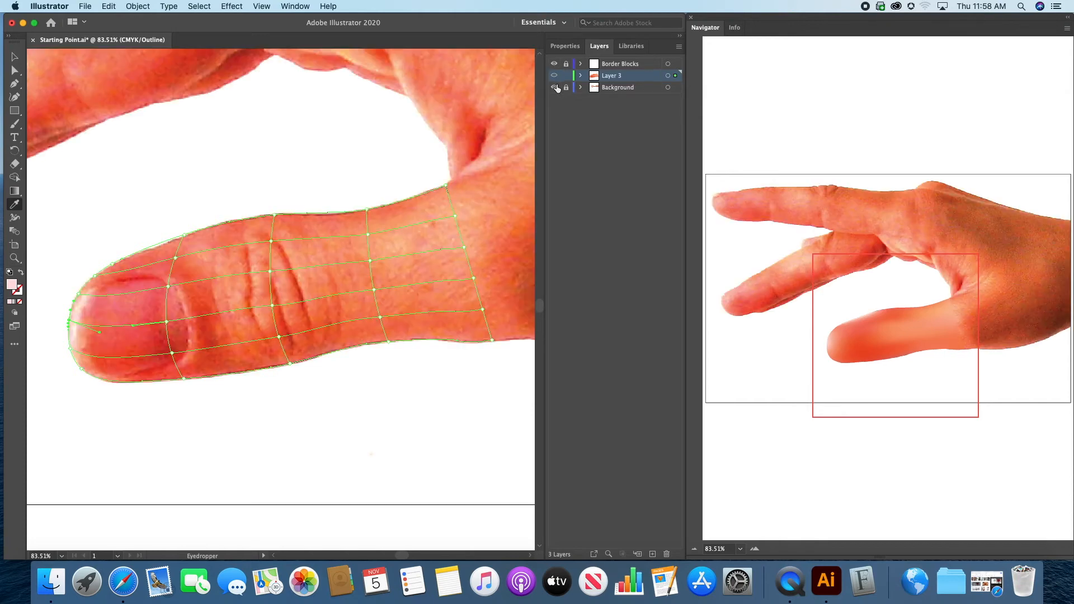
- Colour the nail-base column's mesh point on the thumb's upper edge with a nearby skin tone
key("a")
left_click(185, 235)
key("i")
left_click(192, 236)
- Move the knuckle column's interior mesh points towards the thumb's base so the line runs along the dark crease
left_click(16, 71)
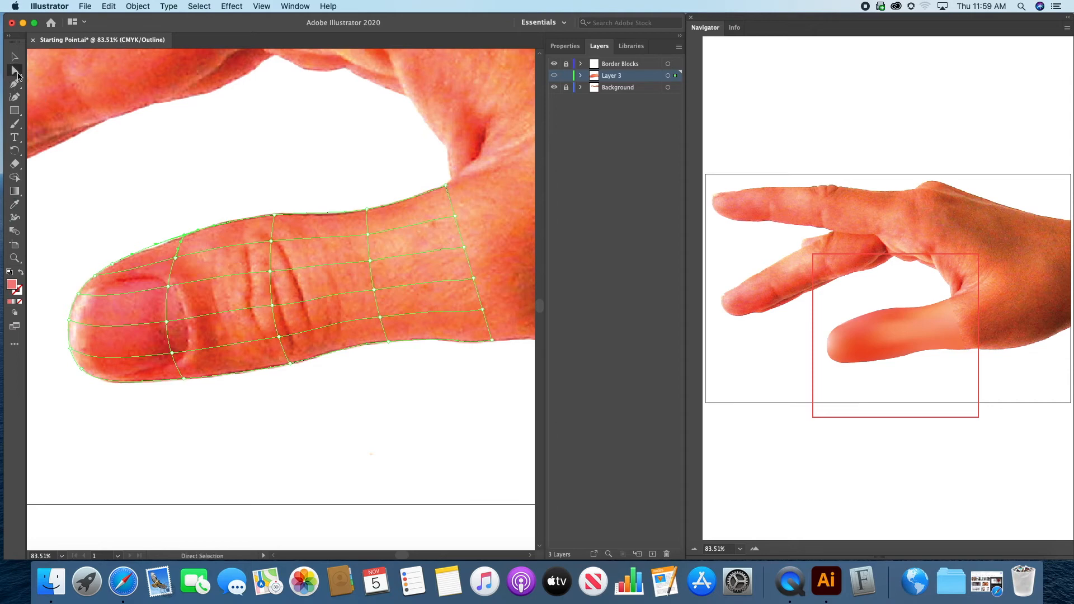
left_click(272, 242)
left_click_drag(271, 243, 295, 269)
left_click_drag(273, 305, 306, 303)
left_click(279, 337)
left_click_drag(279, 337, 307, 323)
- Fine-tune the knuckle column's curve around its upper interior mesh points to follow the crease
left_click(295, 270)
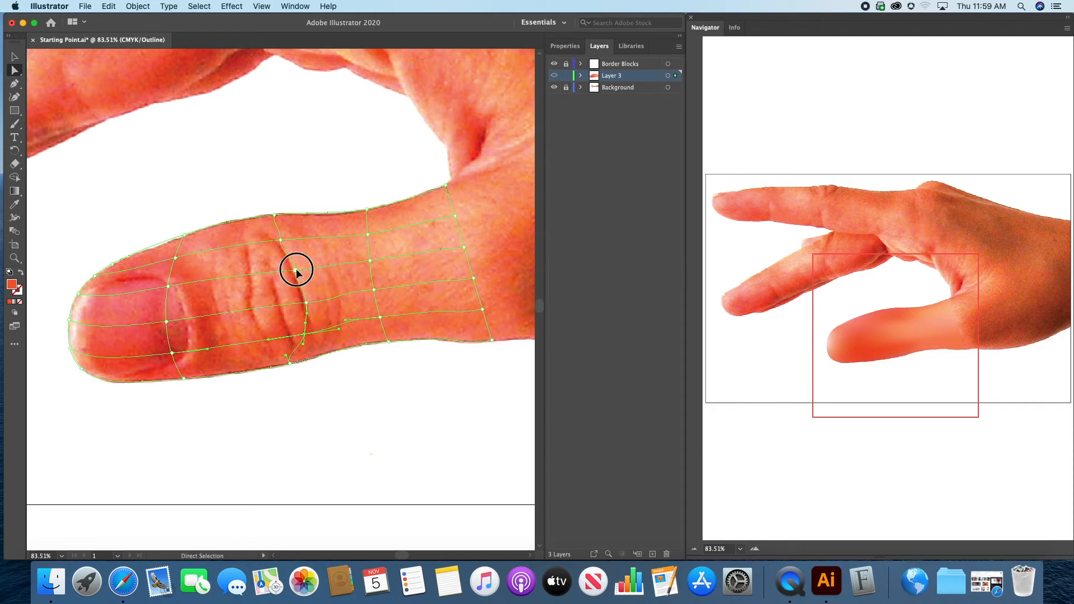
left_click_drag(296, 259, 287, 259)
left_click(296, 259)
left_click(296, 270)
left_click(292, 257)
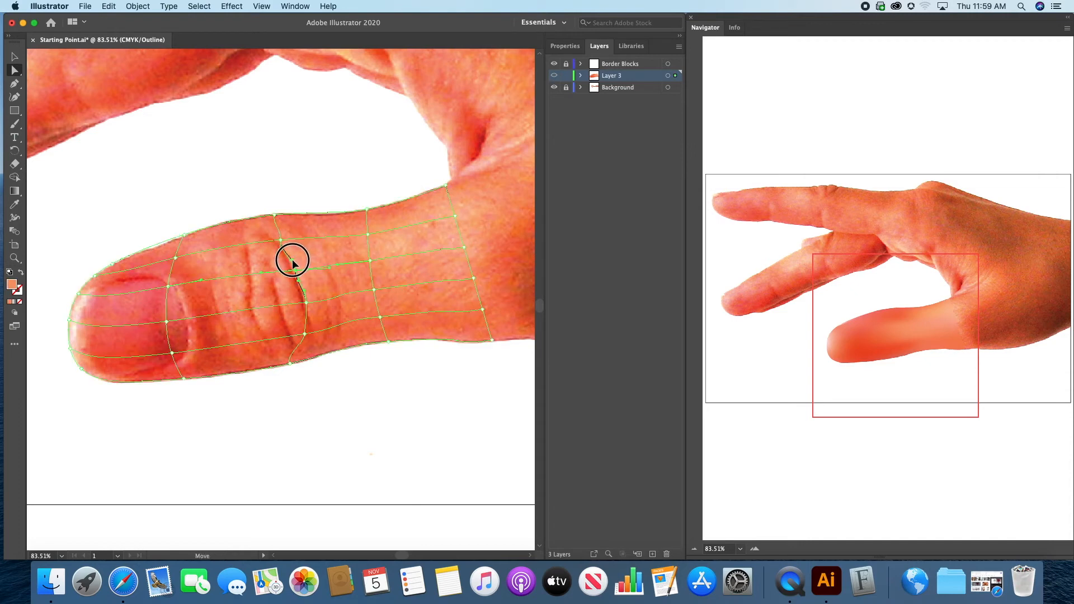
left_click_drag(281, 249, 283, 250)
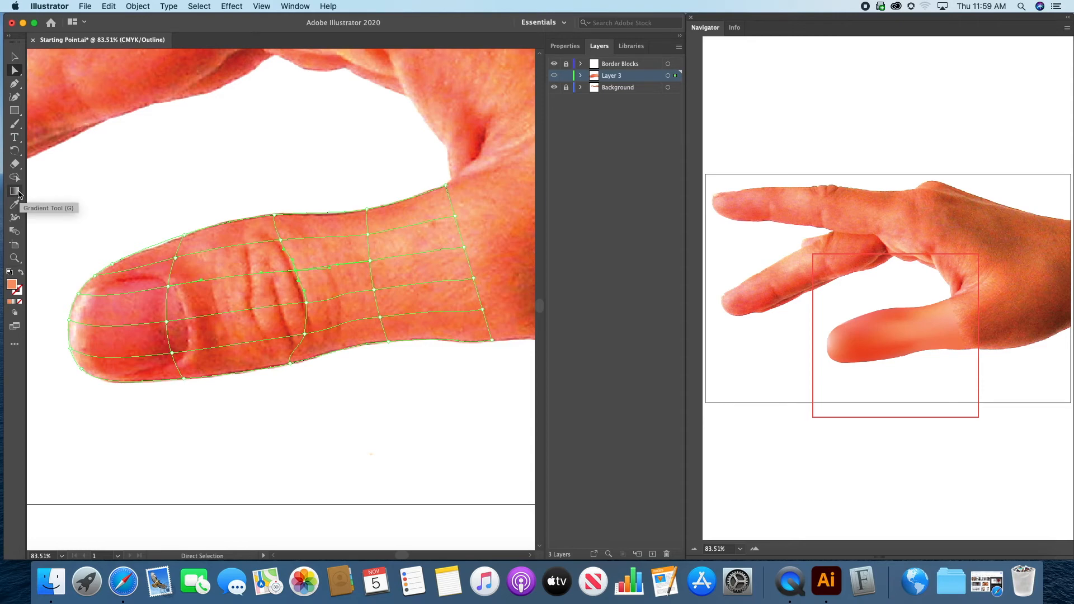
- Add two closely spaced mesh columns with the Mesh tool, just on the fingertip side of the knuckle crease line
left_click_drag(19, 195, 53, 206)
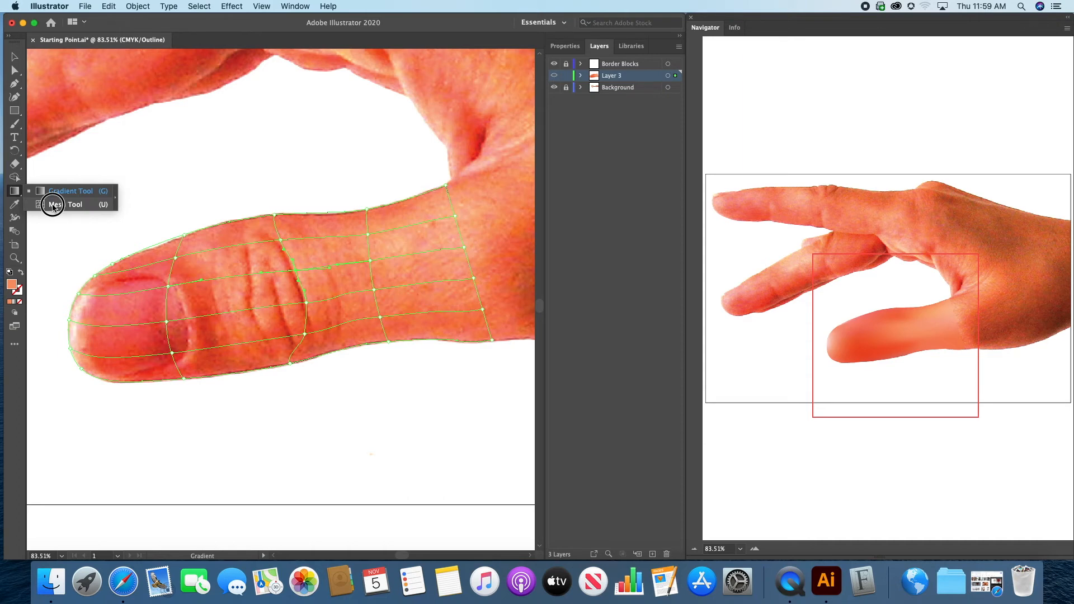
left_click_drag(53, 205, 54, 206)
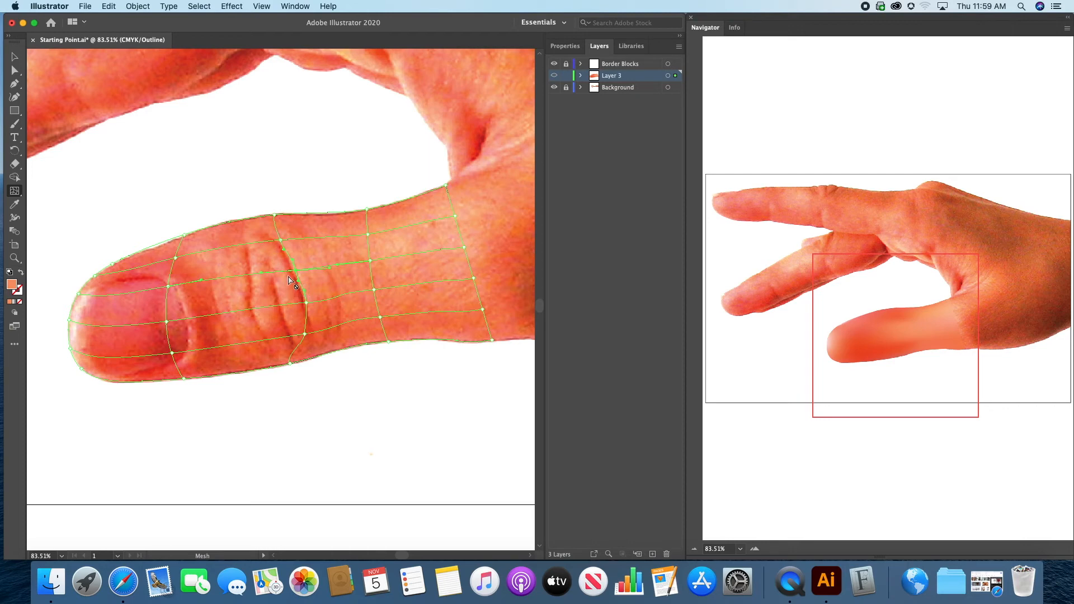
left_click(291, 273)
left_click(286, 274)
- Colour the middle crease column's mesh points on the fourth, third and second interior row lines with dark tones sampled from the crease
left_click(15, 73)
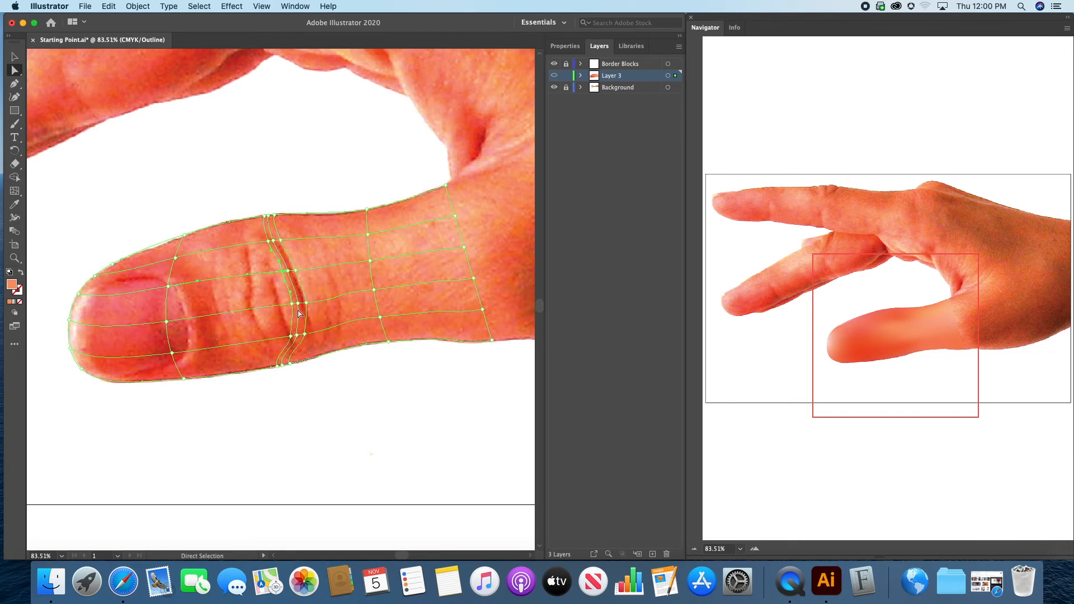
left_click(298, 337)
key("i")
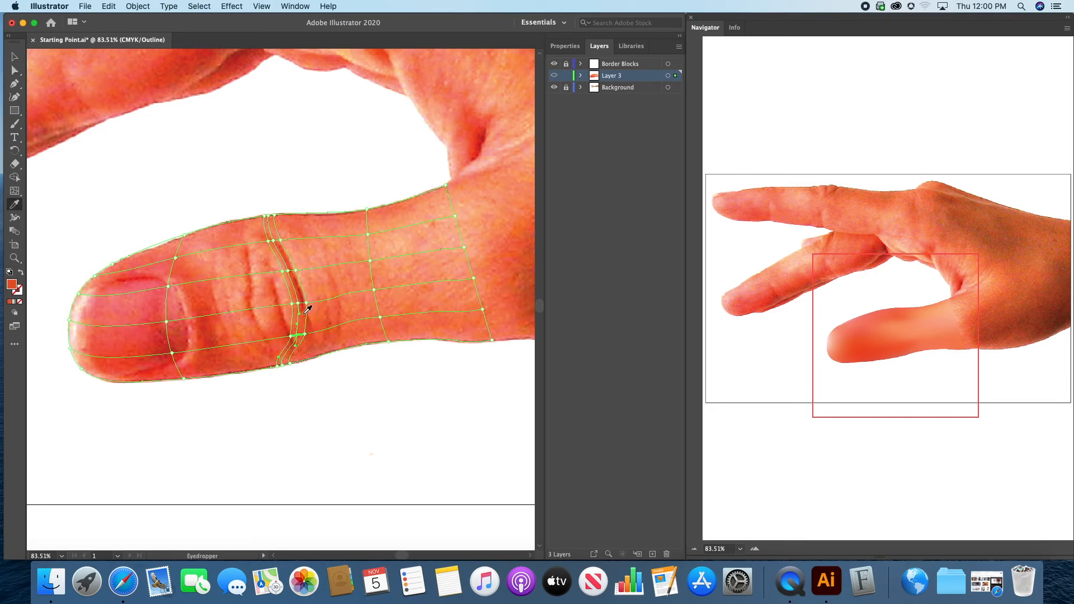
key("a")
left_click(298, 303)
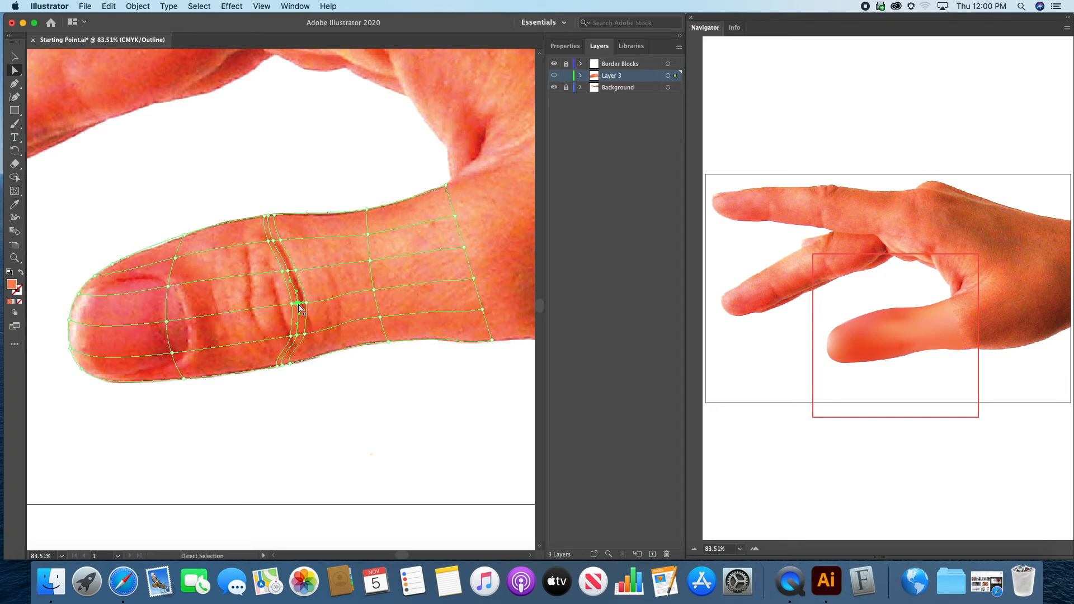
key("i")
left_click(302, 297)
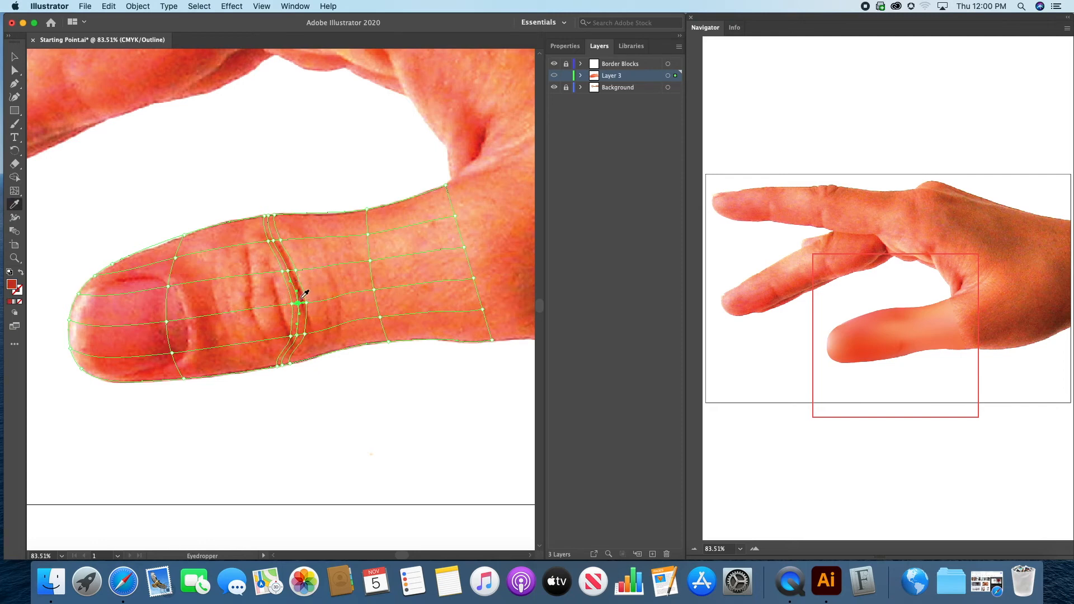
left_click(300, 298)
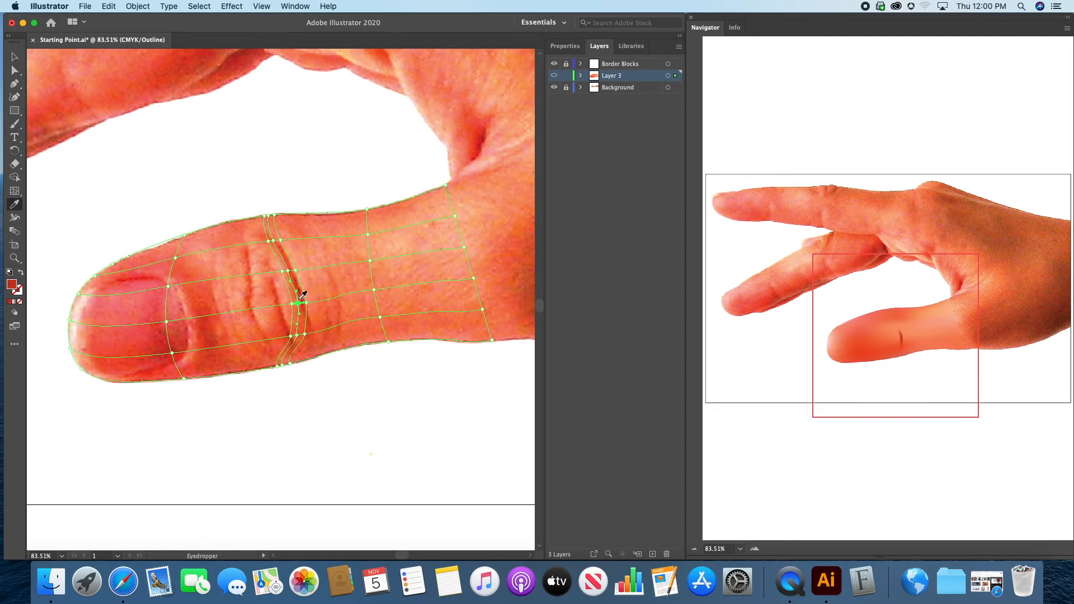
left_click(284, 270, "super")
left_click(293, 261)
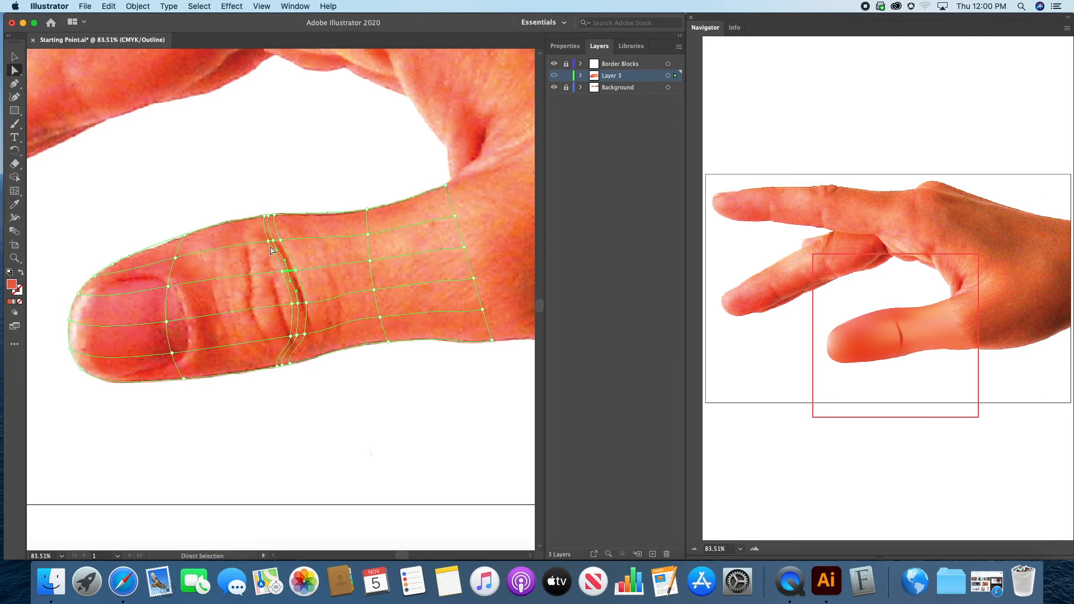
- Colour the middle crease column's mesh point on the first interior row line with a tone sampled from the crease
key("i")
left_click(15, 58)
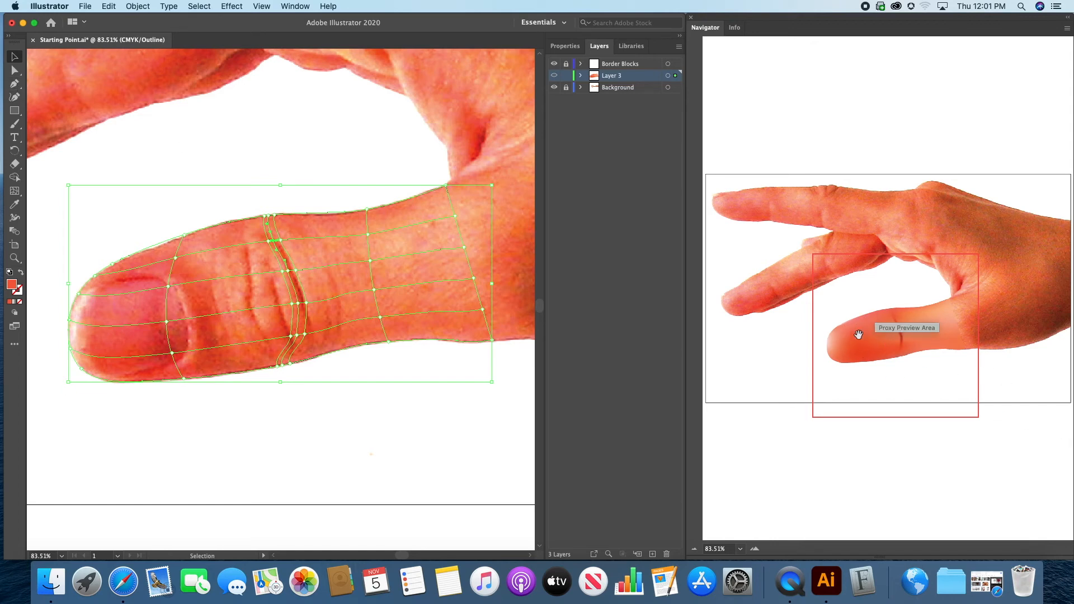
- Trace the thumbnail's outline with the Pen tool as a closed shape along the nail's edges, fingertip and cuticle
left_click(15, 85)
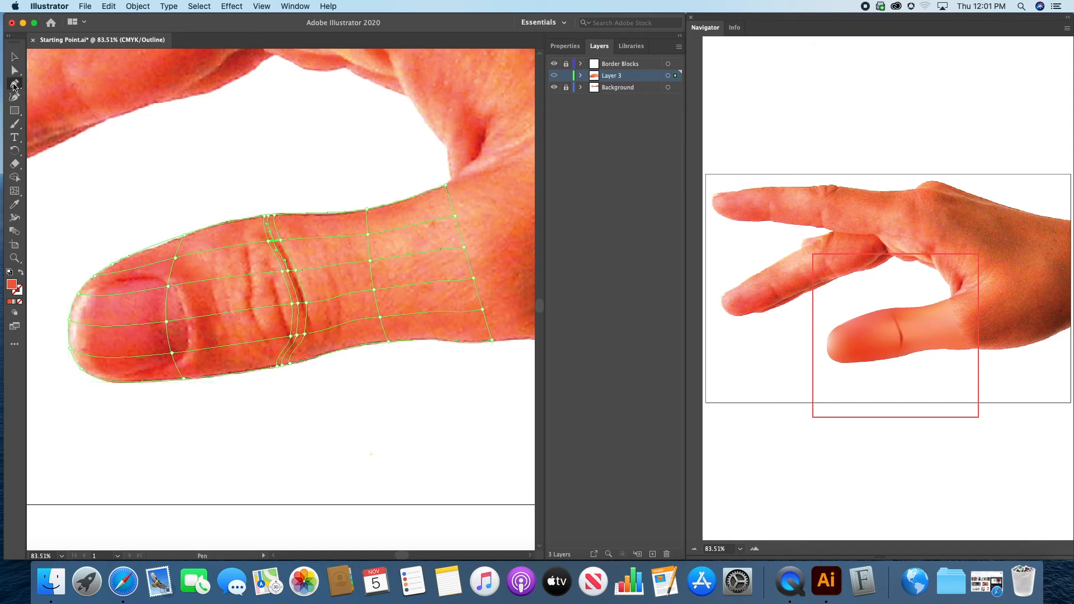
left_click(164, 282)
left_click_drag(128, 279, 71, 305)
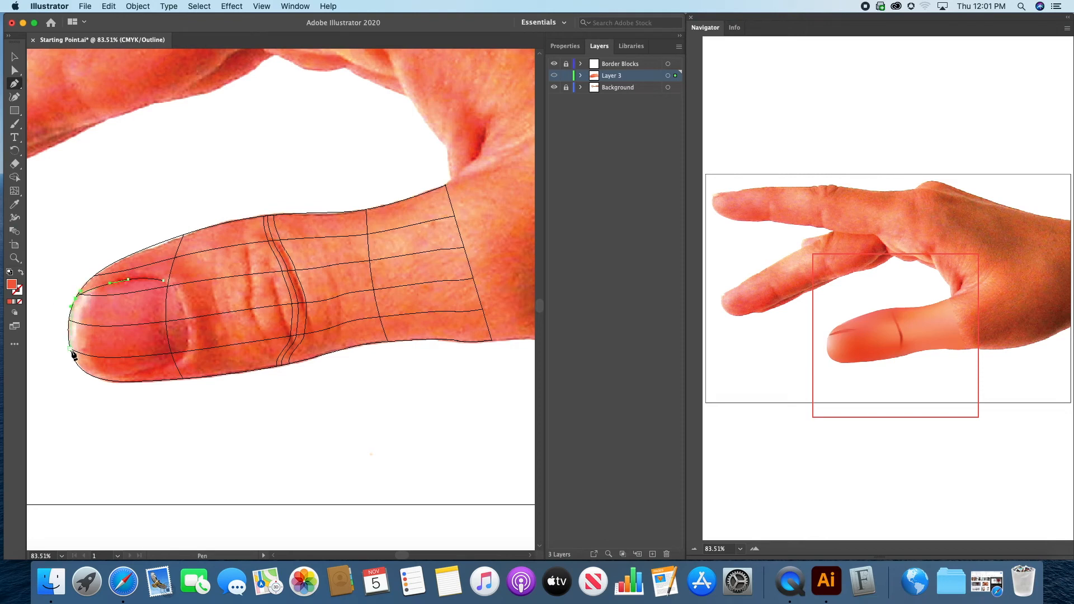
left_click_drag(71, 354, 189, 349)
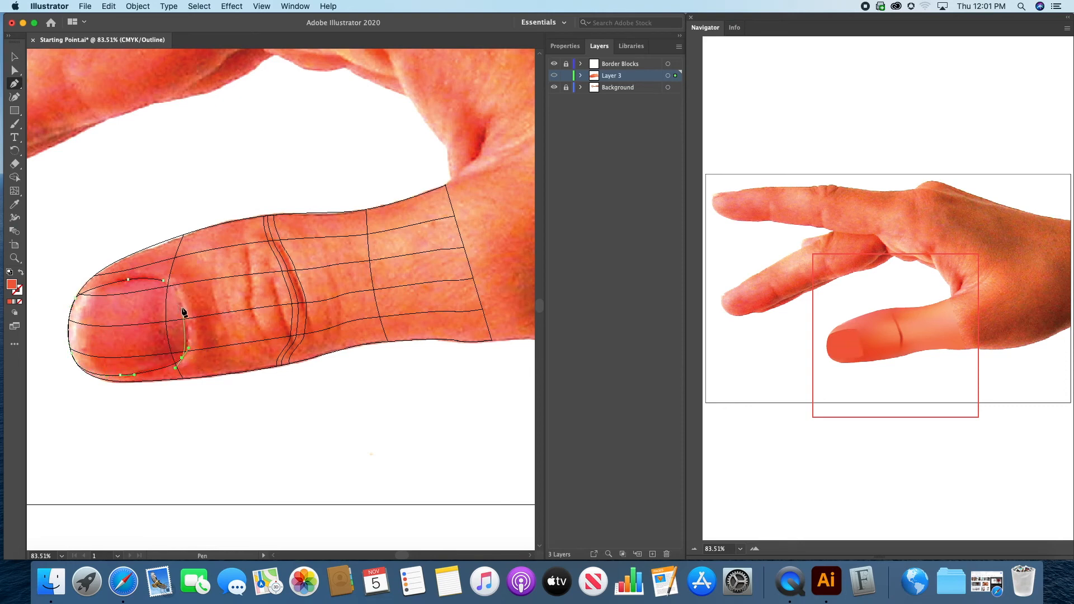
left_click_drag(180, 302, 147, 276)
left_click(15, 56)
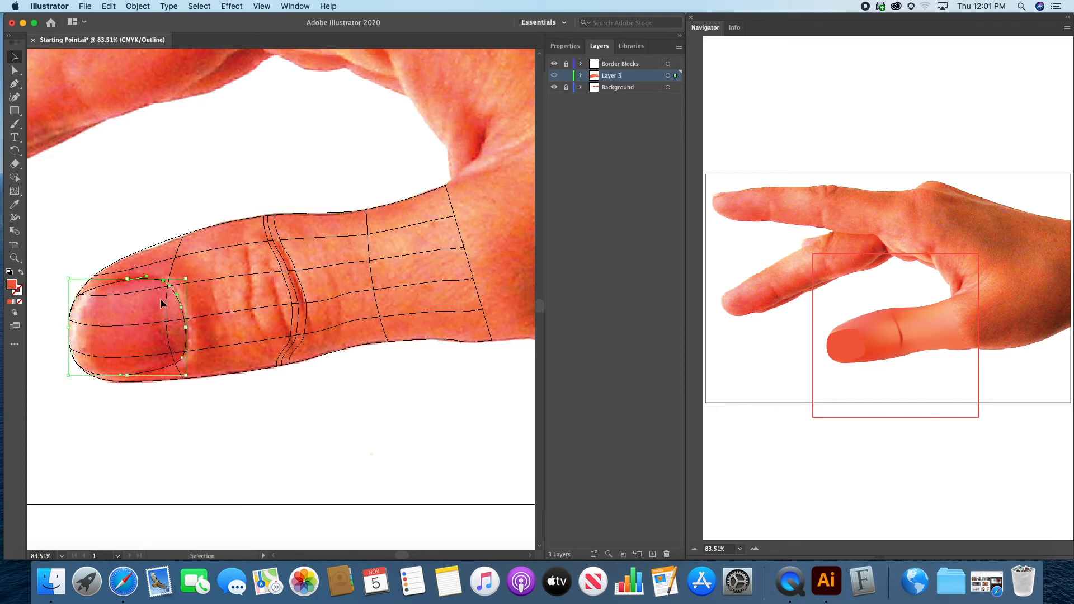
- Convert the nail shape into a flat gradient mesh with 4 rows and 4 columns
left_click(109, 6)
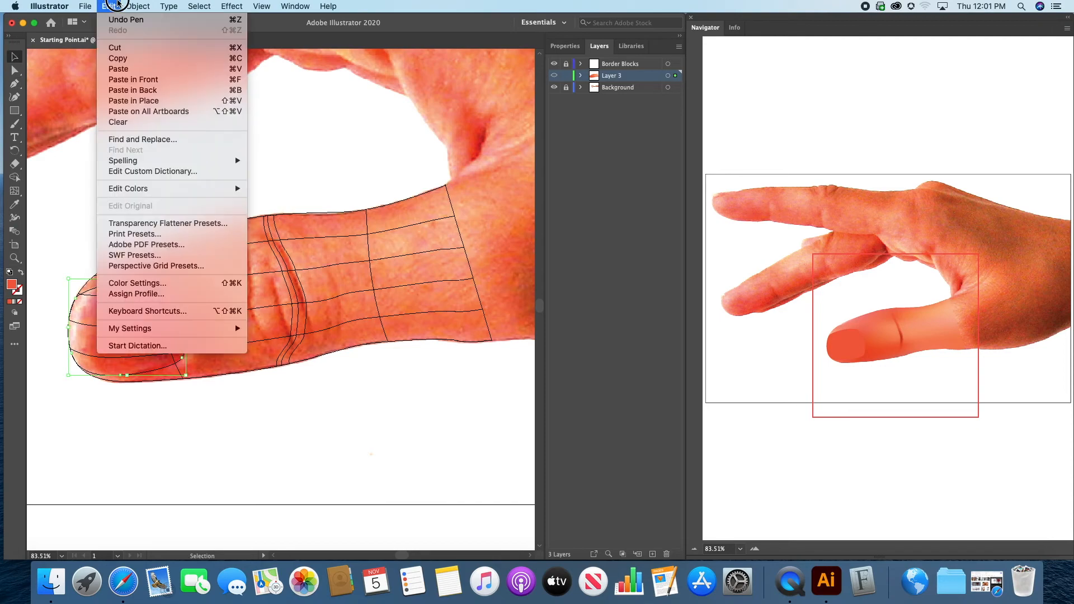
mouse_move(137, 7)
left_click(154, 173)
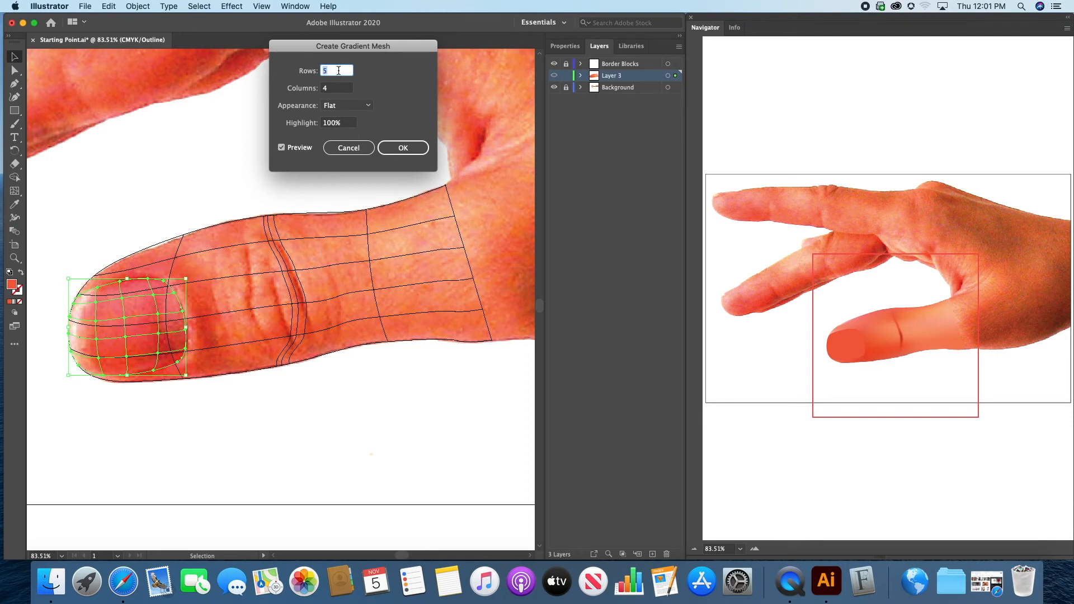
type("4")
key("Return")
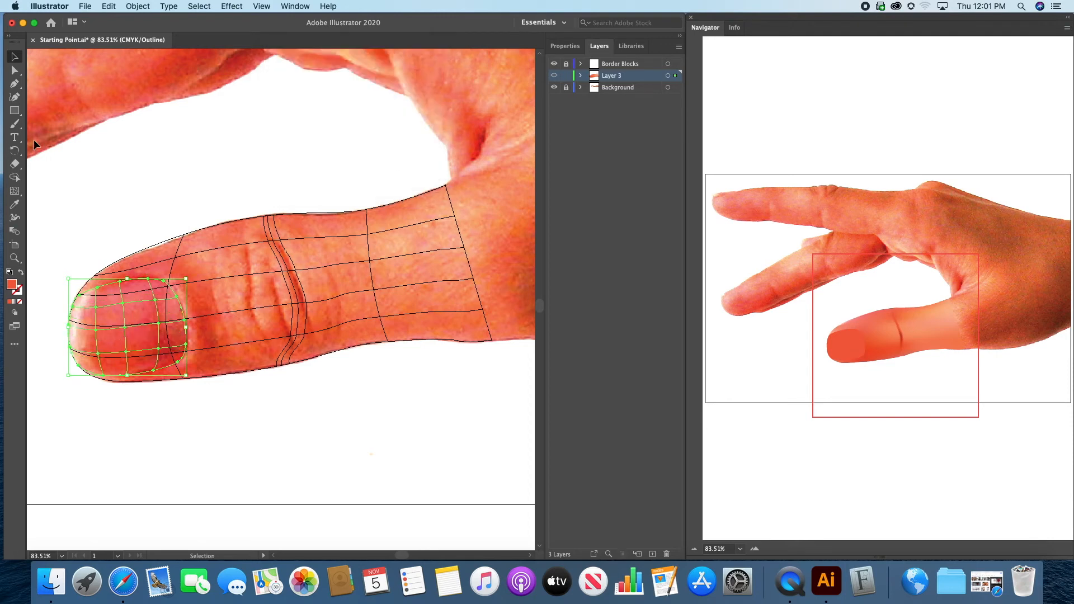
- Spread the nail's outer interior mesh columns, moving one towards the fingertip and the other towards the cuticle
left_click(16, 71)
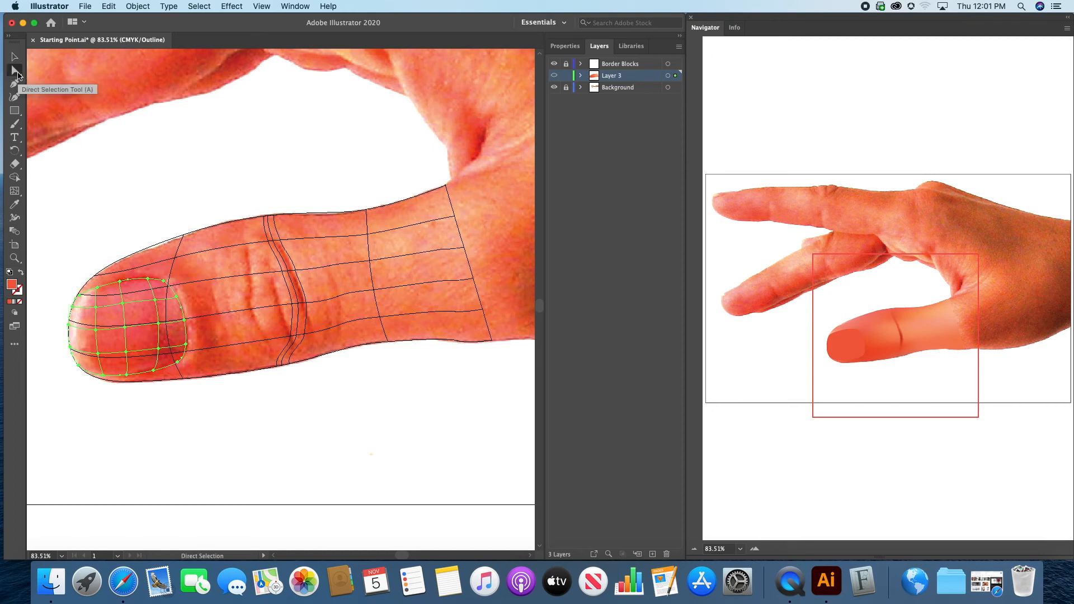
left_click_drag(96, 307, 91, 355)
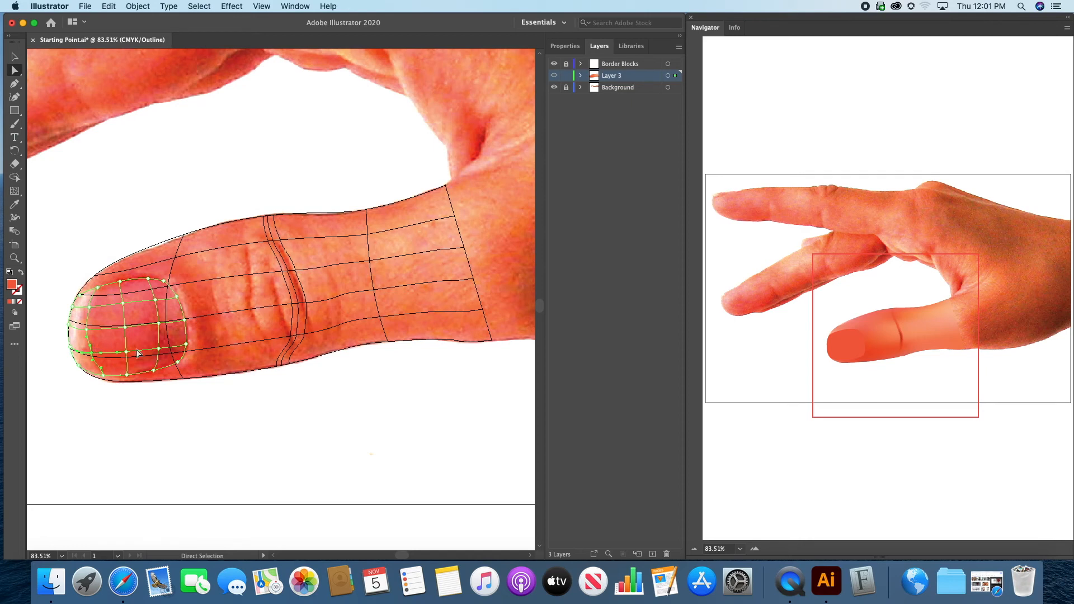
left_click_drag(159, 349, 167, 349)
left_click_drag(155, 302, 161, 300)
left_click_drag(155, 373, 162, 369)
left_click(153, 283)
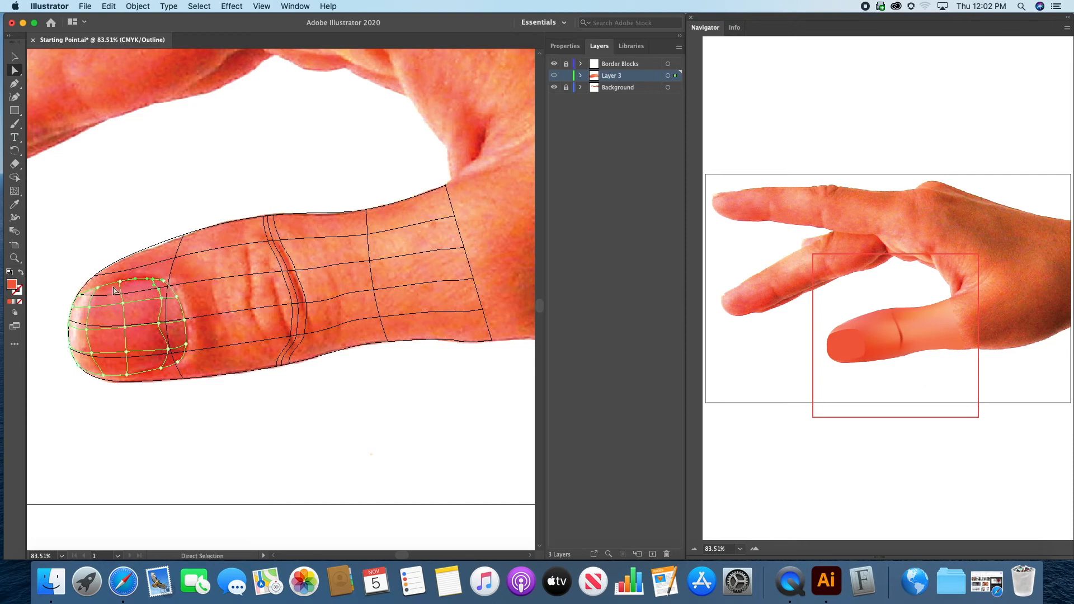
- Add two mesh columns to the nail with the Mesh tool, one beside the fingertip-side column and one beside the cuticle-side column
left_click(20, 192)
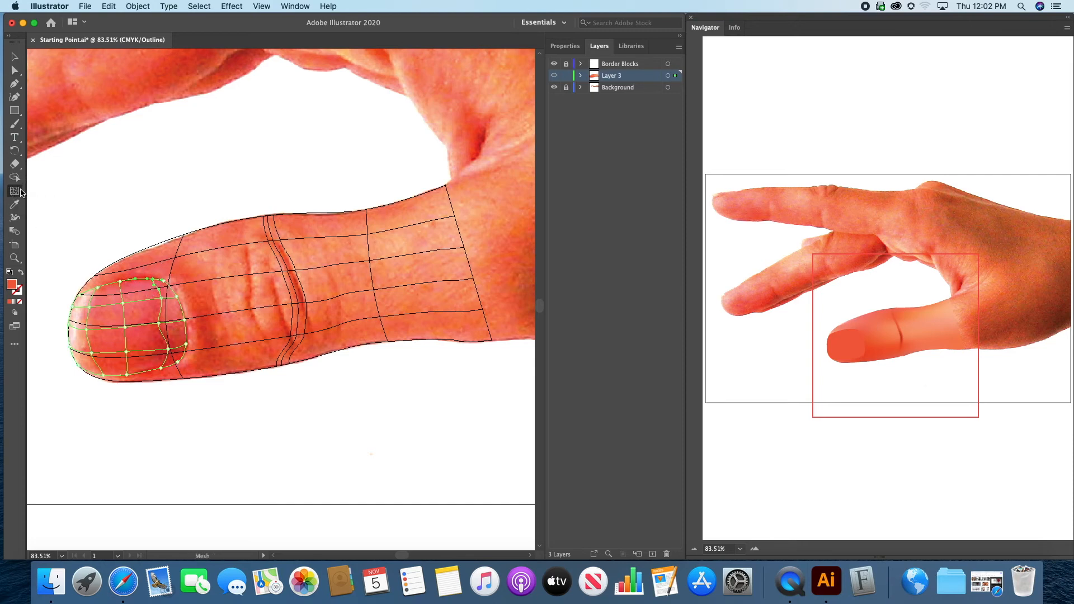
left_click(85, 307)
left_click(161, 289)
left_click(14, 70)
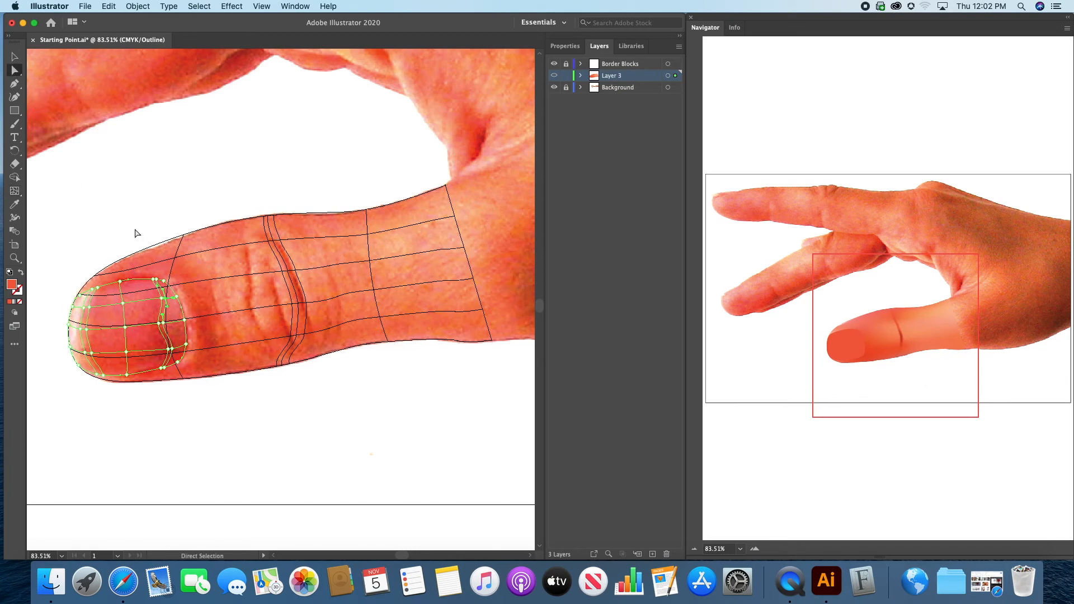
- Colour the upper three mesh points of the nail's central column with tones sampled from the photo beside them
left_click(101, 292)
left_click(98, 289)
key("i")
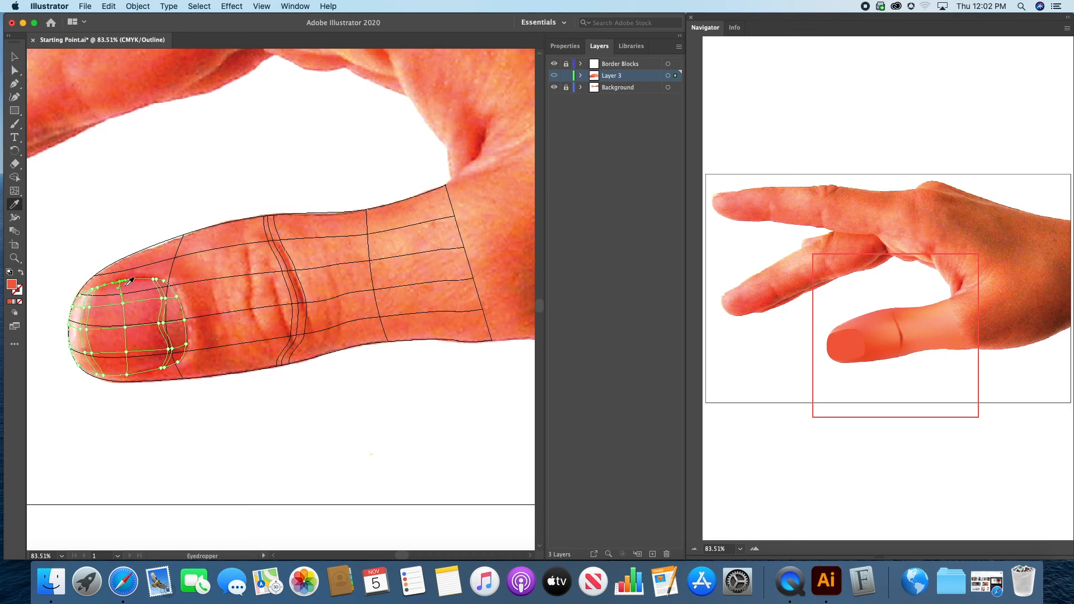
key("a")
key("i")
left_click(131, 295)
key("a")
left_click(125, 329)
key("i")
left_click(136, 321)
- Colour the lower two mesh points of the nail's central column with tones sampled from the photo
key("a")
left_click(127, 353)
key("i")
left_click(134, 346)
key("a")
left_click(126, 373)
key("i")
key("a")
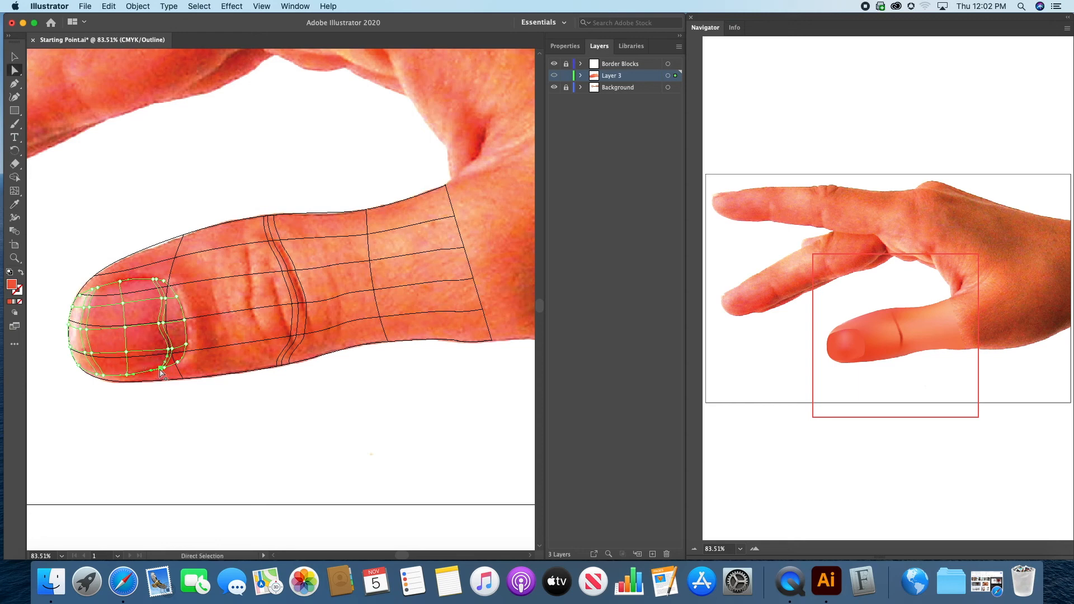
- Colour the lower two mesh points of the inner column in the nail's cuticle-side pair with darker reds sampled from the photo
left_click(161, 369)
key("i")
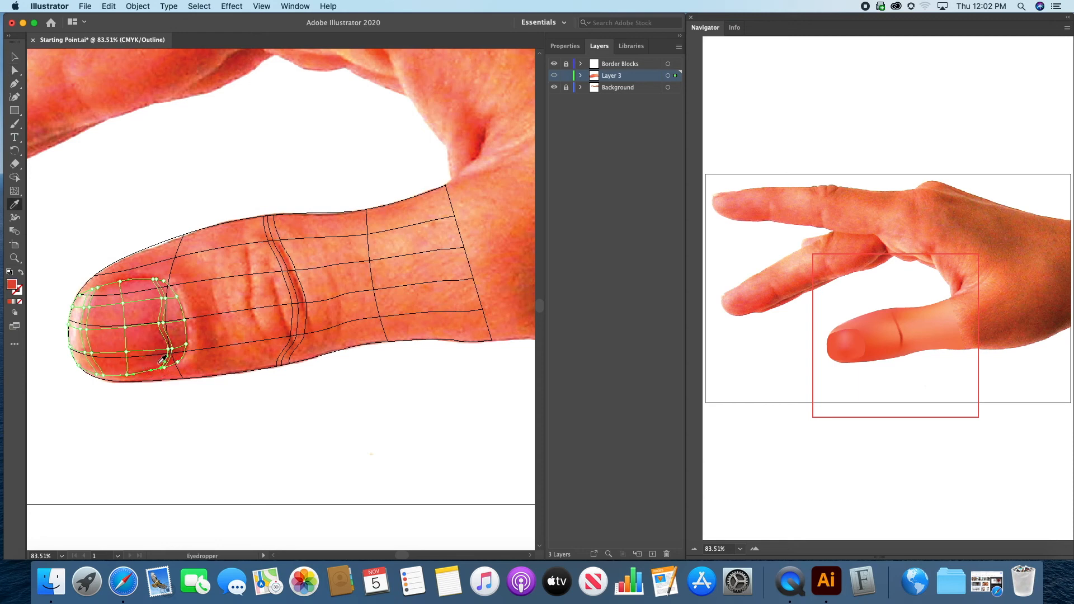
key("a")
left_click(169, 349)
key("i")
left_click(162, 339)
key("a")
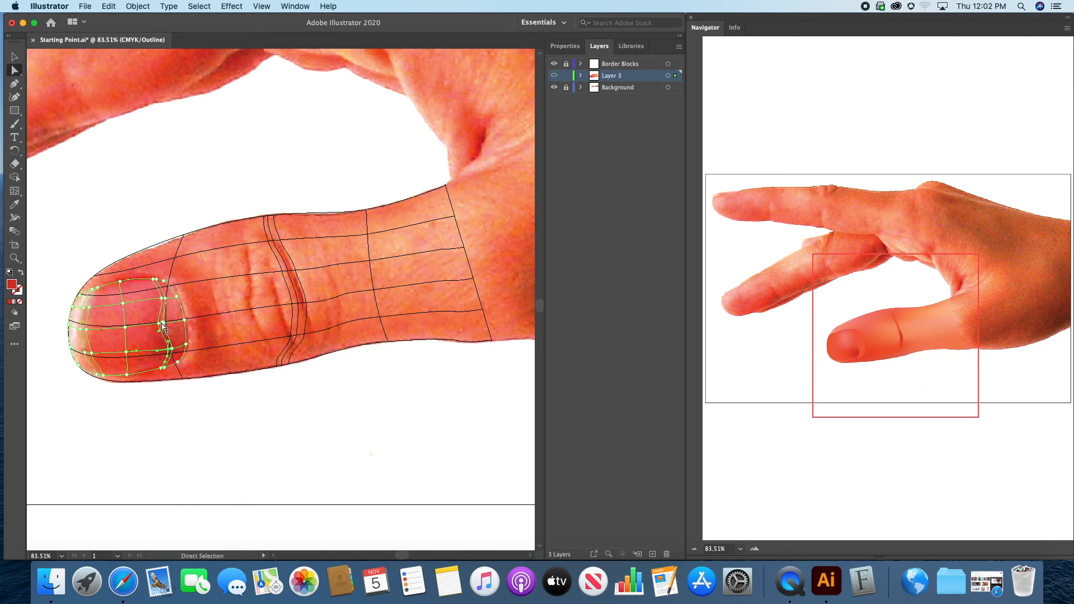
- Colour the upper three mesh points of that inner cuticle-side nail column with pinks sampled from the photo
left_click(159, 324)
key("i")
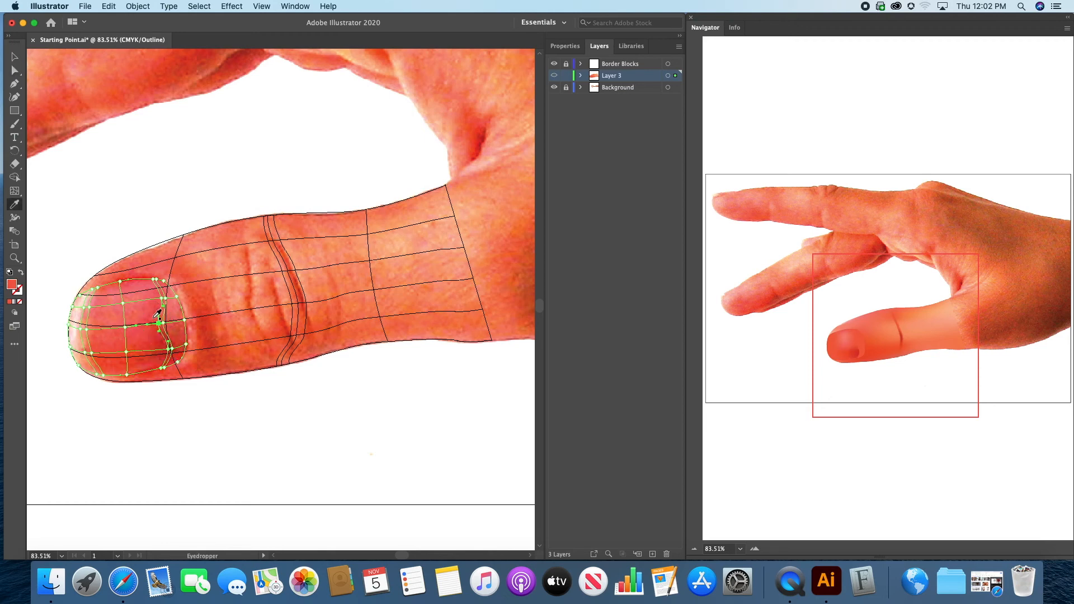
key("a")
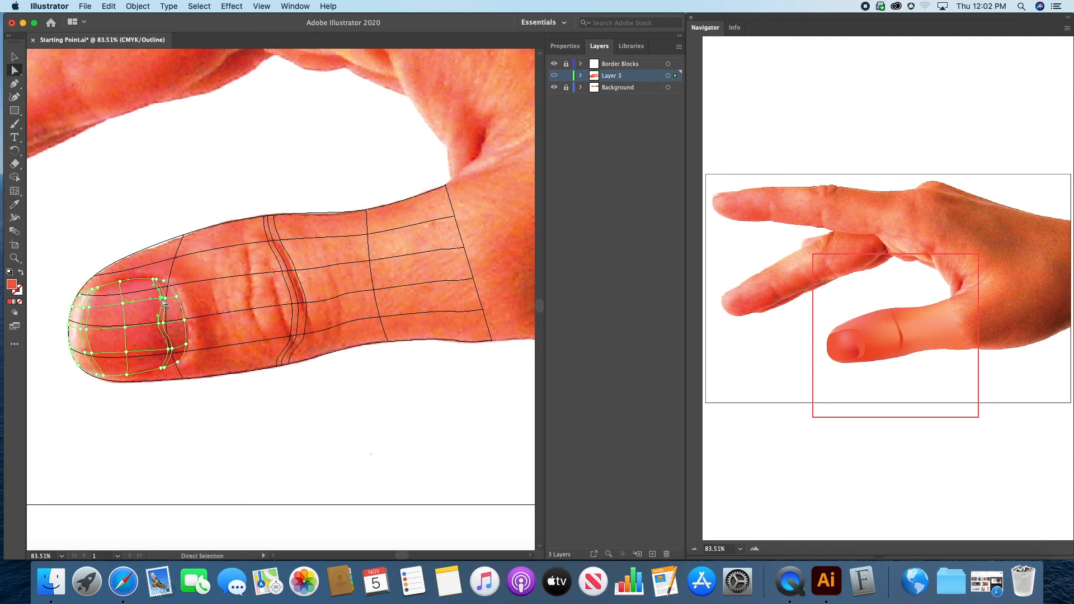
key("i")
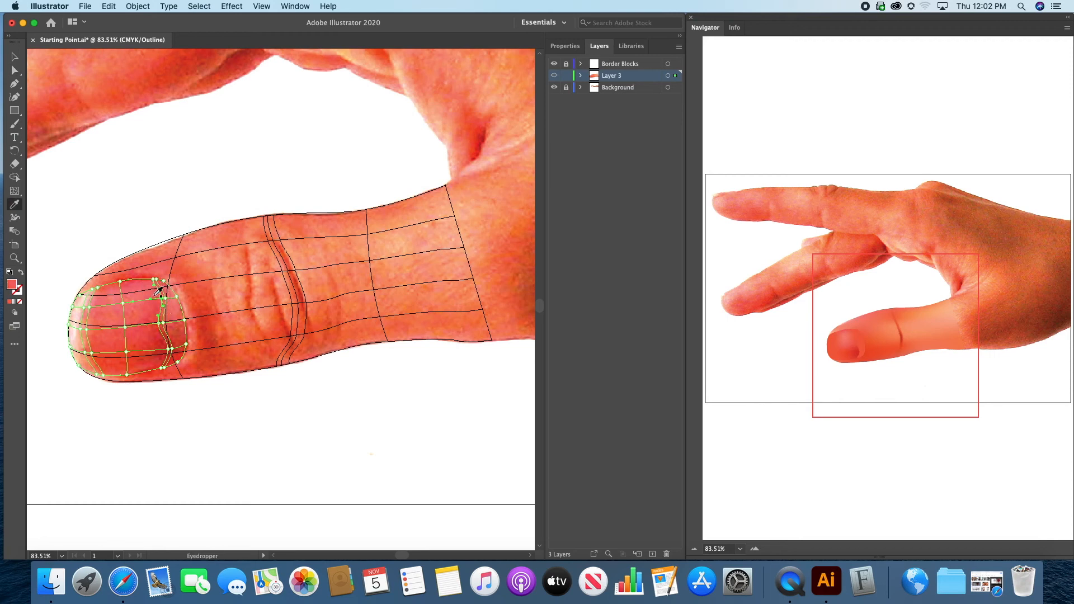
key("a")
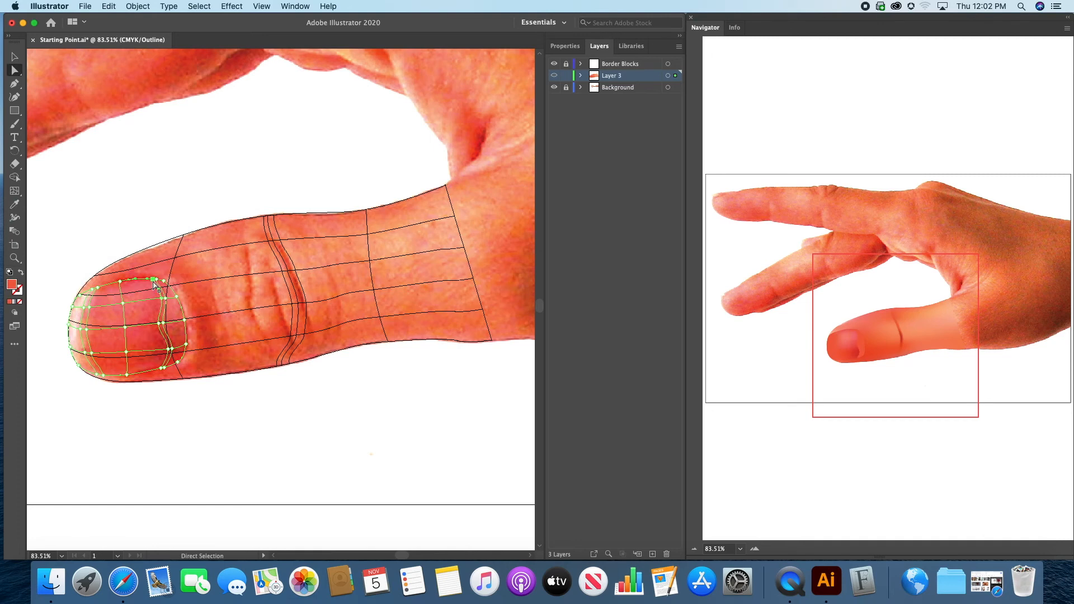
key("i")
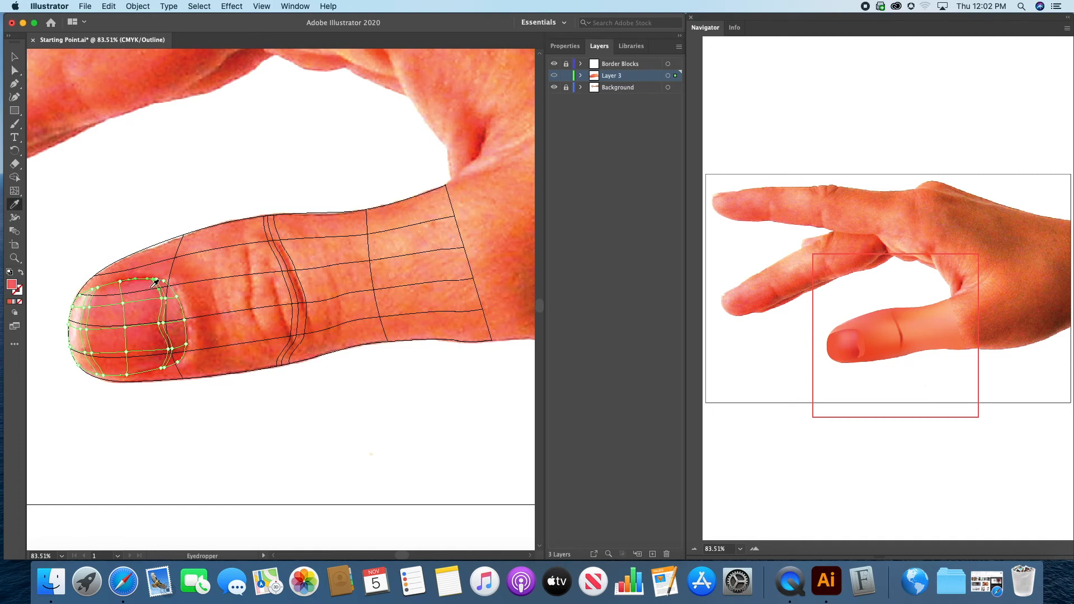
key("a")
- Colour the upper three mesh points of the outer column in the nail's cuticle-side pair with tones sampled near the cuticle
left_click(158, 283)
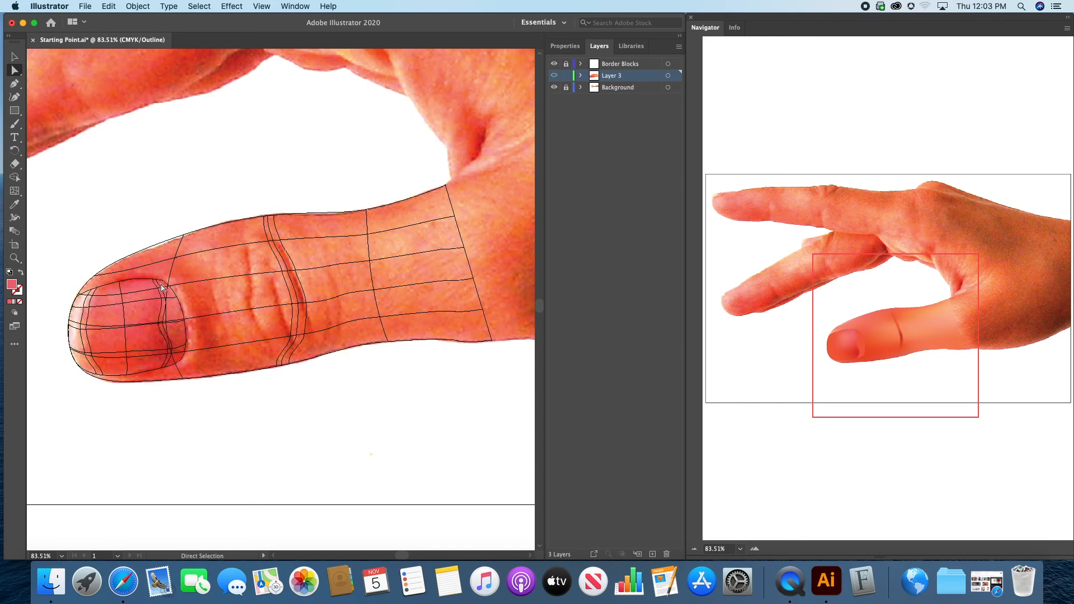
left_click(157, 280)
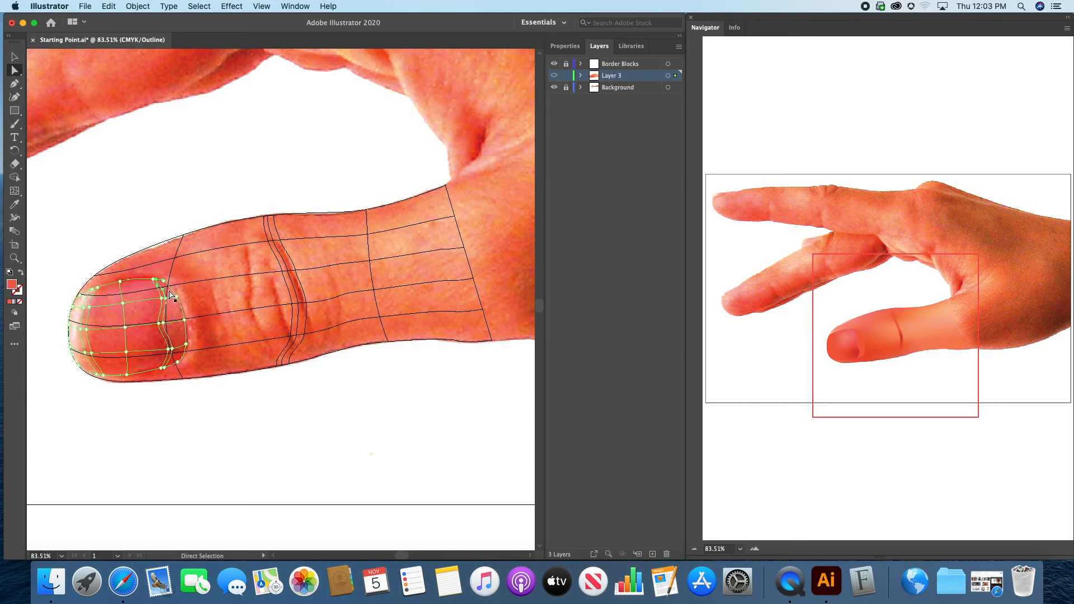
key("i")
key("a")
left_click(166, 302)
key("i")
key("a")
left_click(163, 324)
key("i")
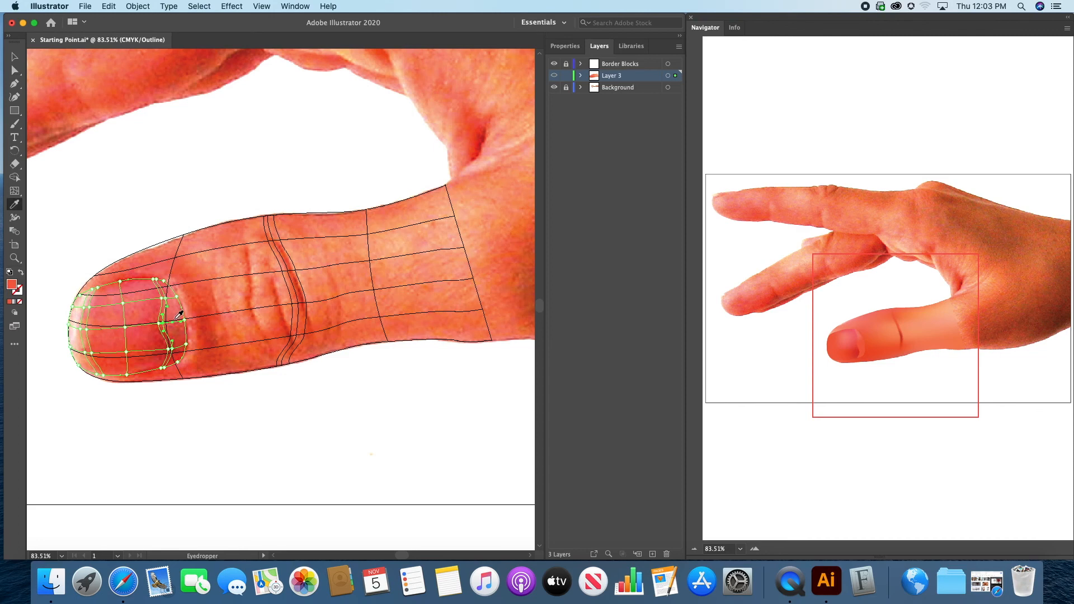
- Colour the lower two mesh points of the outer cuticle-side nail column with tones sampled near the cuticle
key("a")
key("i")
left_click(180, 339)
key("a")
left_click(170, 370)
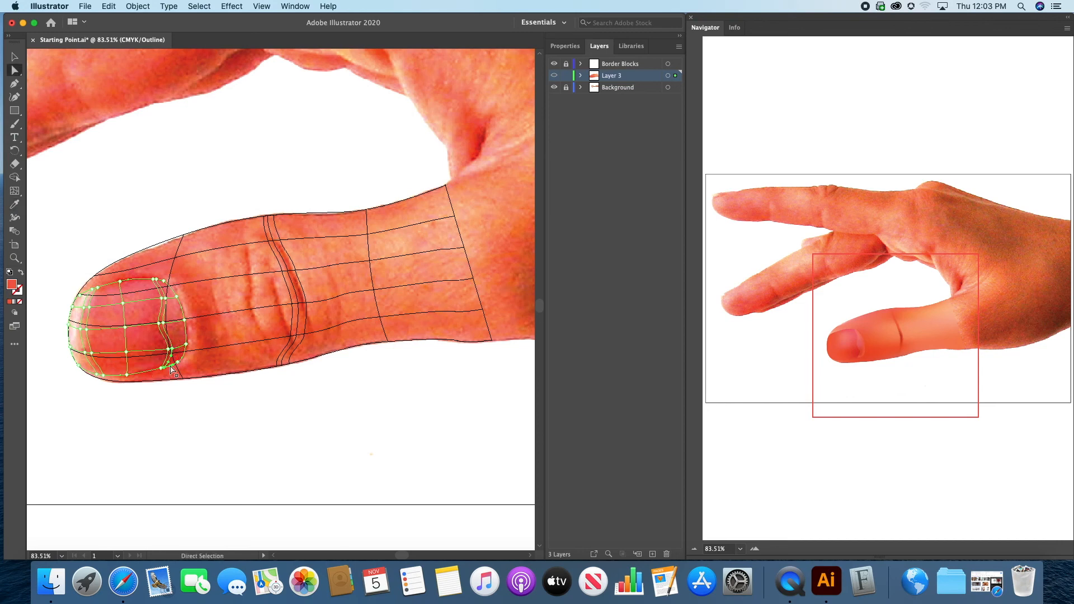
key("i")
left_click(178, 355)
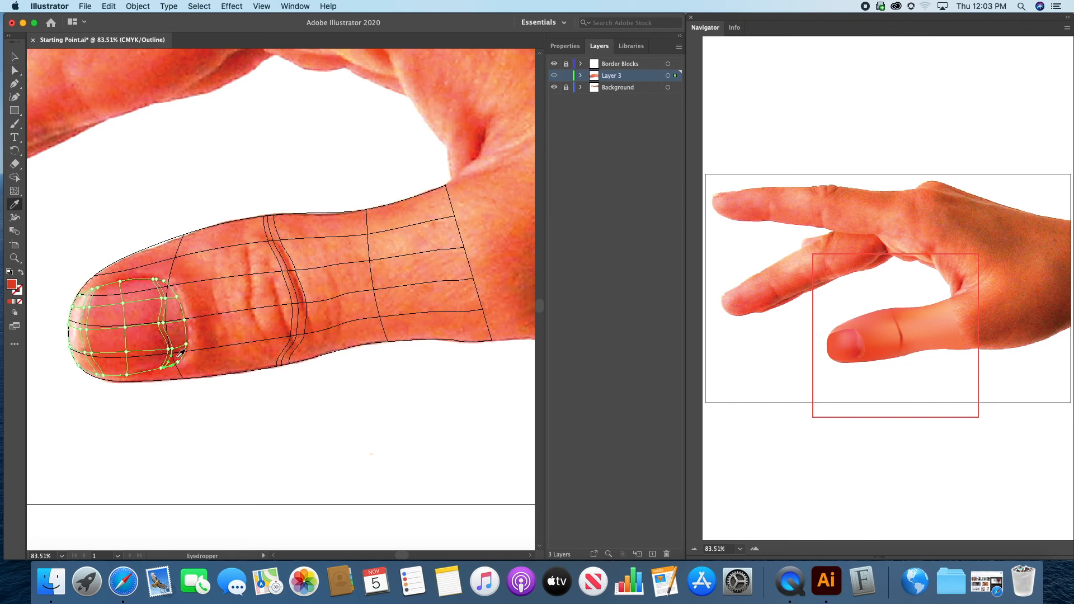
- Colour the lower two mesh points on the nail's cuticle edge with reds sampled along the cuticle
key("a")
left_click(177, 363)
key("i")
left_click(180, 341)
key("a")
left_click(180, 343)
key("i")
left_click(184, 330)
- Colour the upper three mesh points on the nail's cuticle edge with tones sampled along the cuticle
key("a")
left_click(182, 315)
key("i")
left_click(178, 314)
key("a")
left_click(175, 298)
key("i")
left_click(169, 305)
key("a")
left_click(163, 281)
key("i")
left_click(174, 305)
- Colour the upper three mesh points of the inner column in the nail's fingertip-side pair with pinks sampled from the nail bed
key("a")
left_click(97, 288)
key("i")
key("a")
left_click(87, 307)
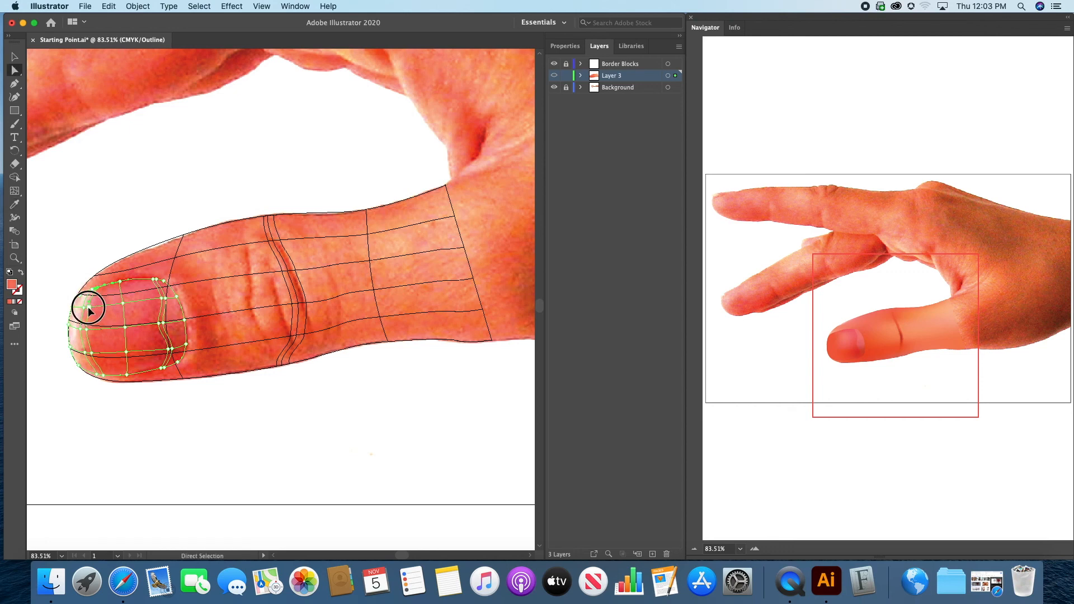
key("i")
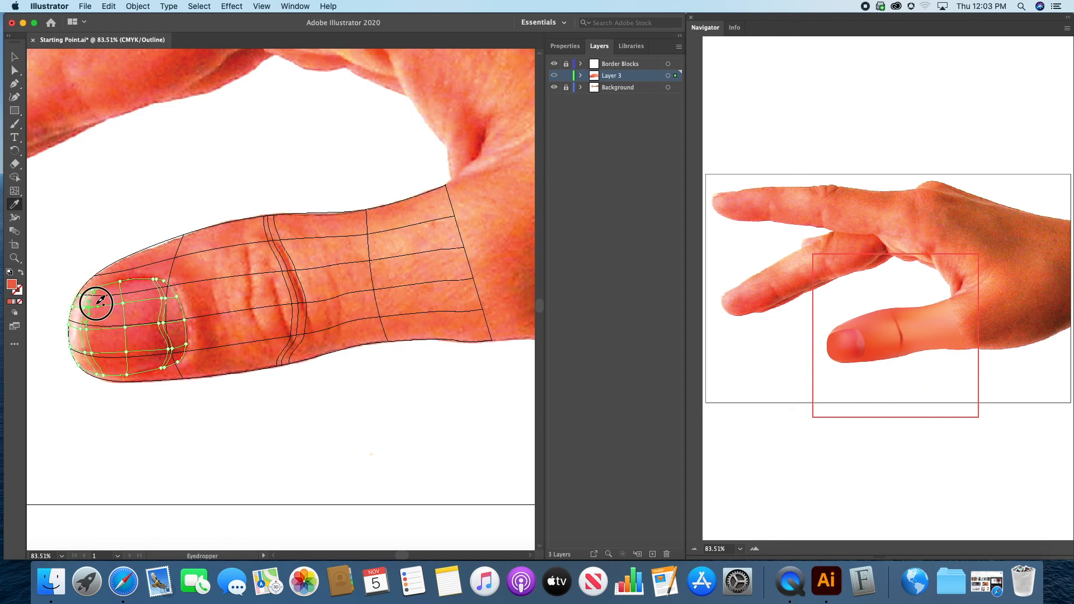
key("a")
left_click(88, 330)
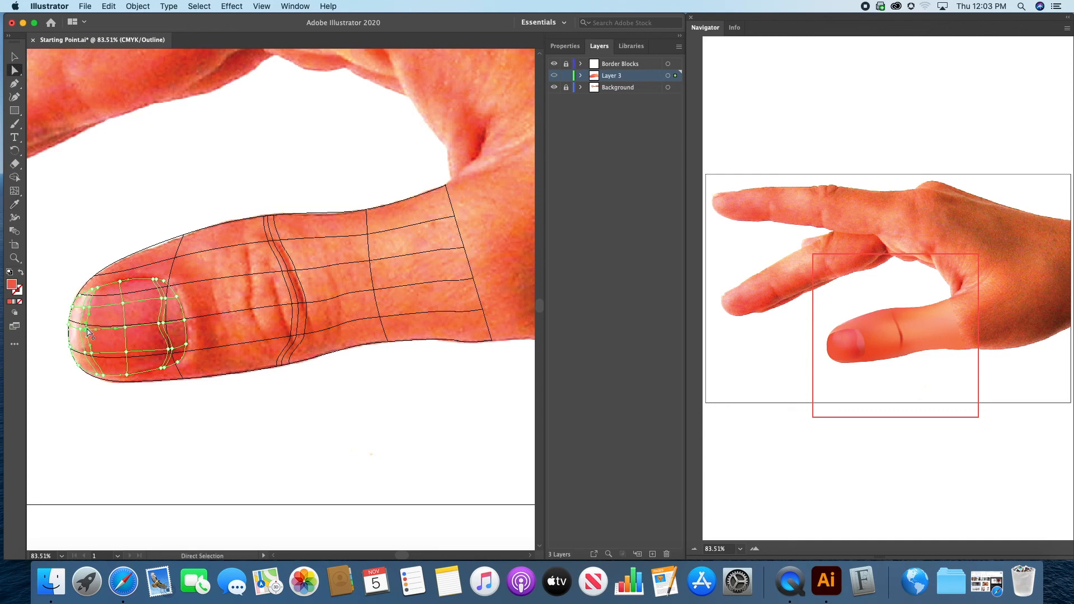
key("i")
- Colour the lower two mesh points of the inner fingertip-side nail column with tones sampled from the nail bed
key("a")
left_click(91, 353)
key("i")
key("a")
key("i")
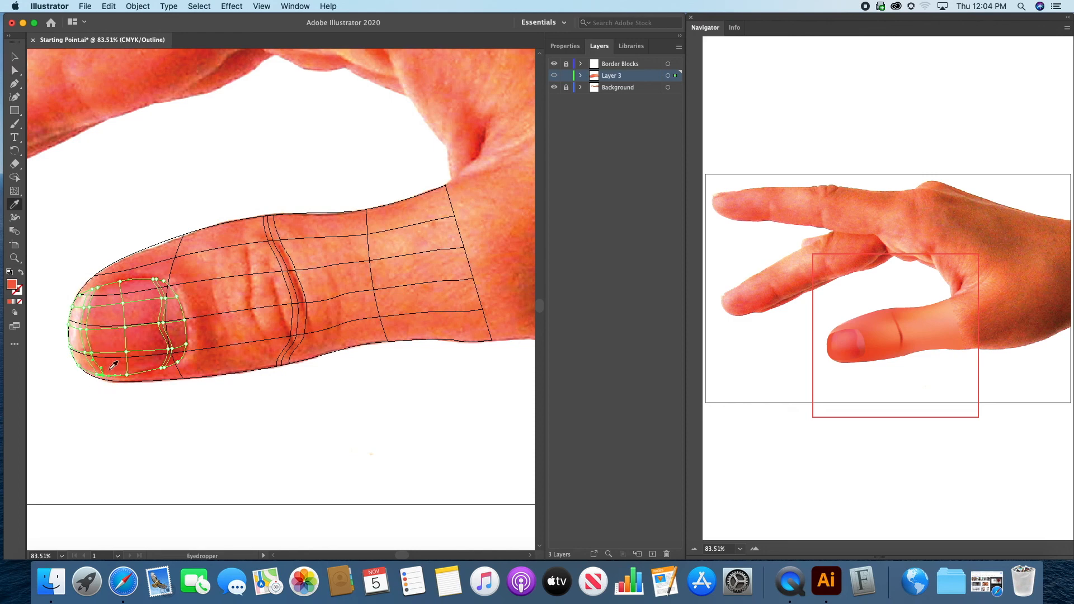
key("a")
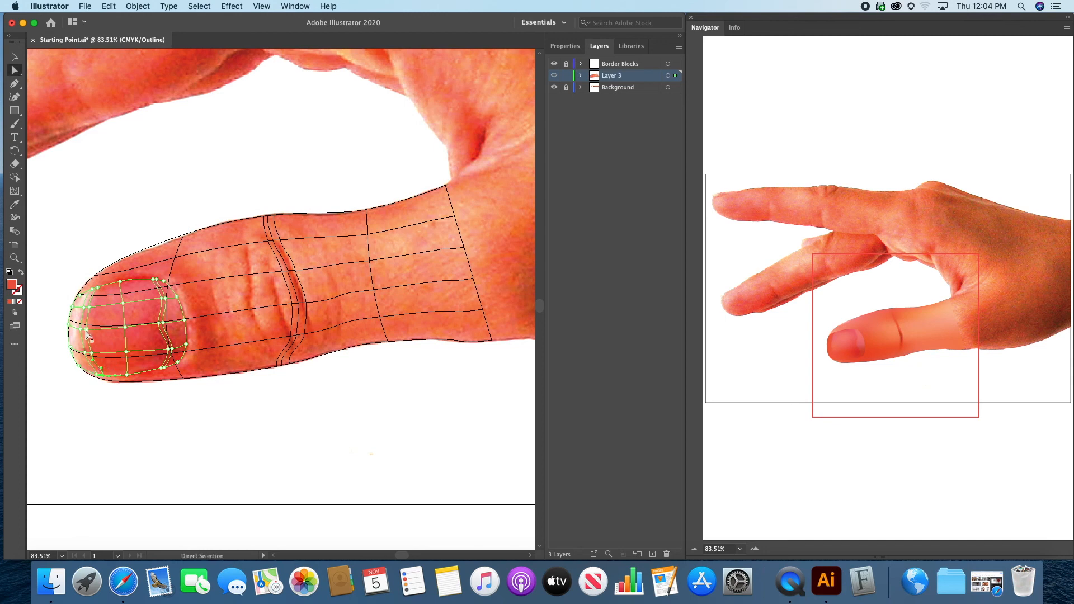
- Colour the upper three mesh points of the outer fingertip-side nail column with light tones sampled from the nail's tip
key("i")
left_click(82, 304)
key("a")
left_click(93, 292)
key("i")
left_click(84, 296)
key("a")
left_click(81, 331)
key("i")
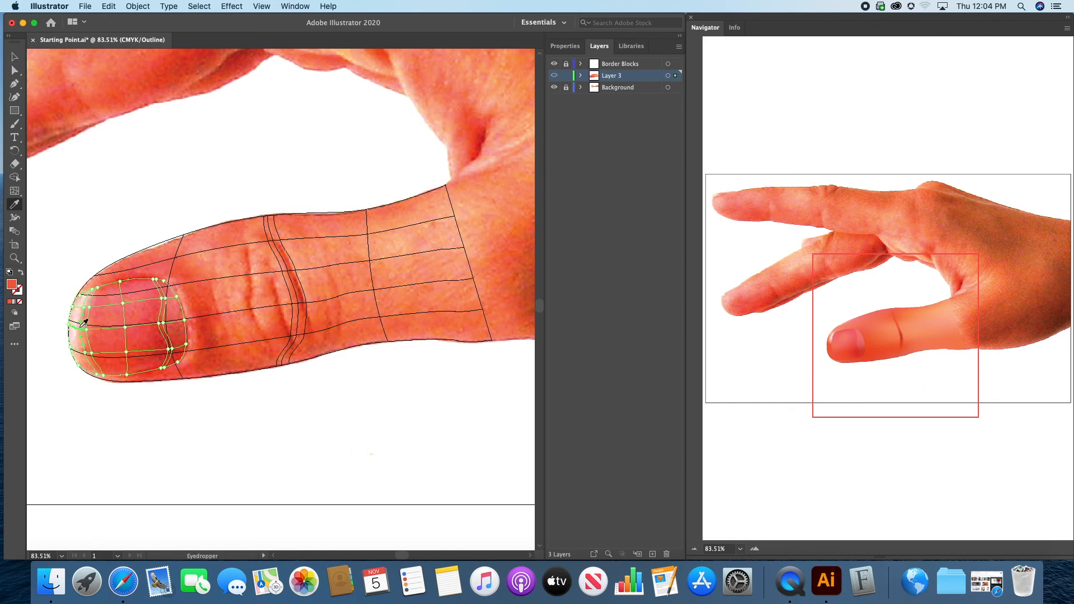
left_click(82, 331)
- Colour the lower two mesh points of the outer fingertip-side nail column with light tones sampled from the nail's tip
key("a")
left_click(86, 354)
key("i")
left_click(82, 343)
key("a")
left_click(97, 374)
key("i")
left_click(90, 366)
- Colour the lower two mesh points on the nail's outermost fingertip edge with light tones sampled from the nail's tip
key("a")
left_click(80, 367)
key("i")
left_click(80, 356)
key("a")
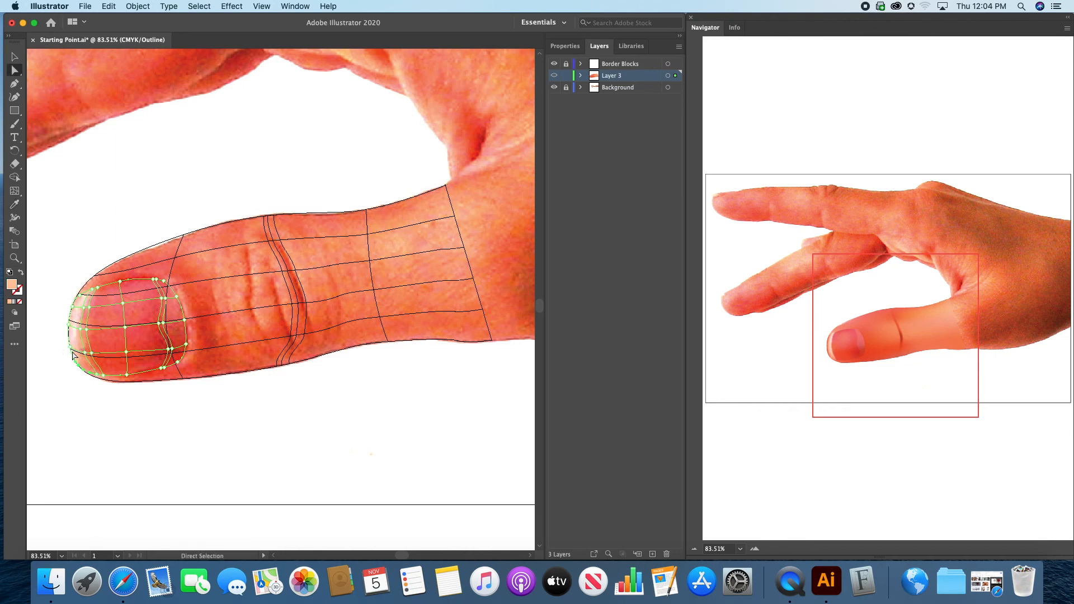
left_click(73, 354)
key("i")
left_click(75, 344)
- Try to colour the middle mesh point of the nail's outermost fingertip edge with a tone sampled from the nail's tip
key("a")
left_click(68, 326)
key("i")
left_click(74, 320)
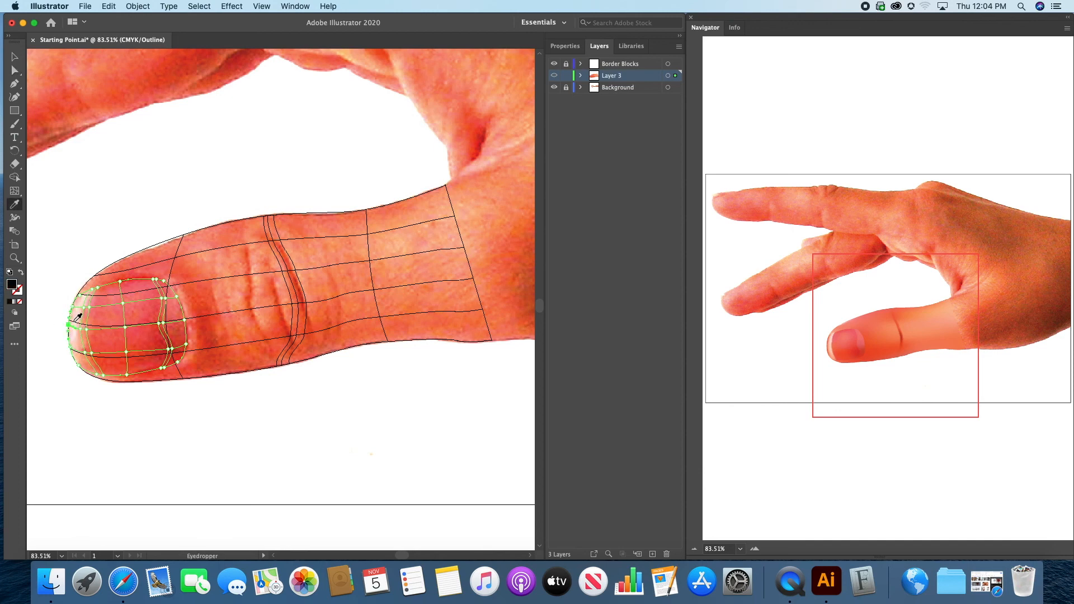
- Colour the mesh points above the middle of the nail's outermost fingertip edge with pale pinks sampled from the nail's tip
key("a")
left_click(74, 311)
key("i")
left_click(80, 301)
key("a")
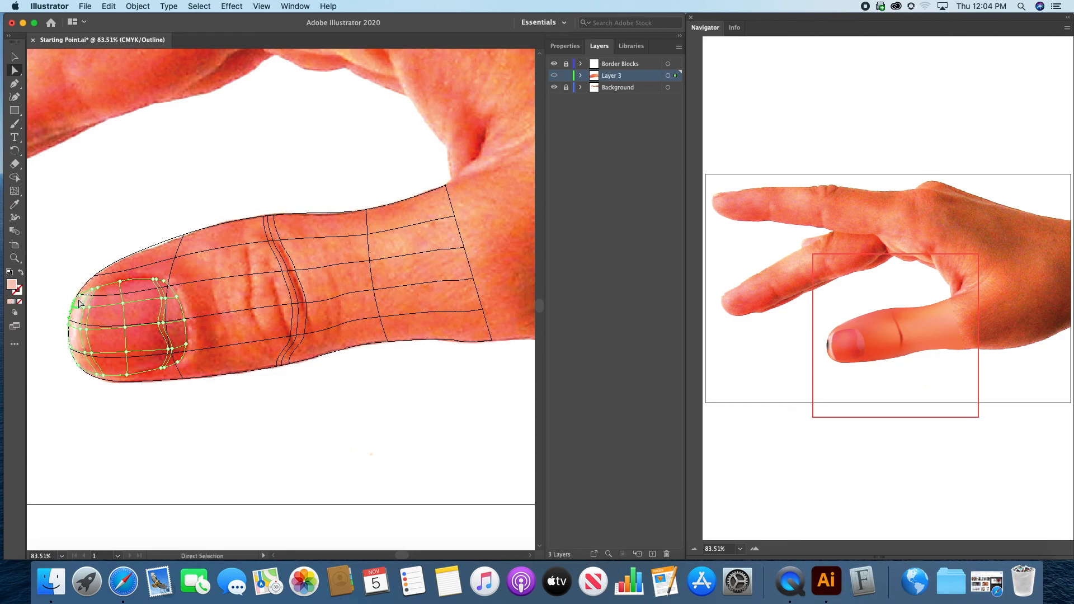
left_click(82, 300)
left_click(79, 306)
left_click(72, 306)
key("i")
left_click(82, 309)
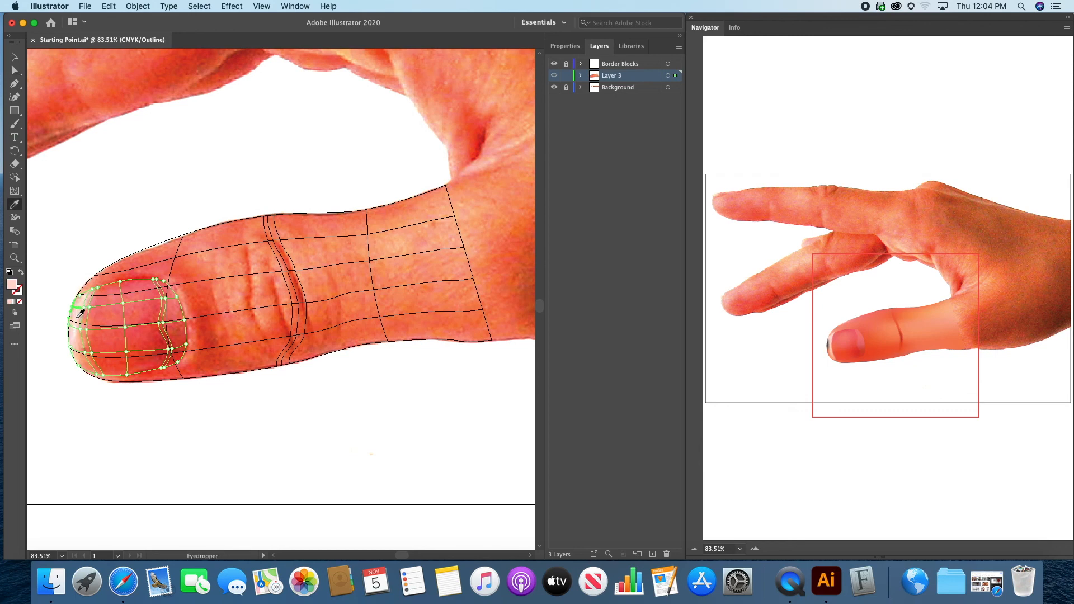
- Recolour the middle mesh point of the nail's outermost fingertip edge with a pale pink sampled from the nail's tip
key("a")
left_click(68, 326)
key("i")
left_click(77, 316)
- Briefly hide the Background layer to check the meshes alone, show it again, and switch Layer 3 from outline to preview mode
left_click(14, 57)
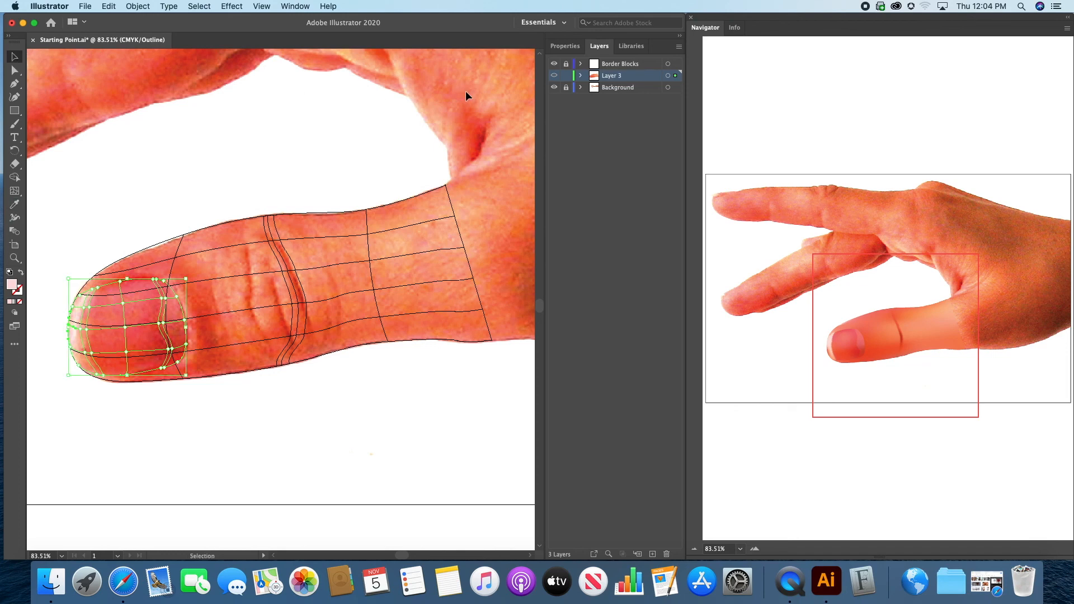
left_click(555, 87)
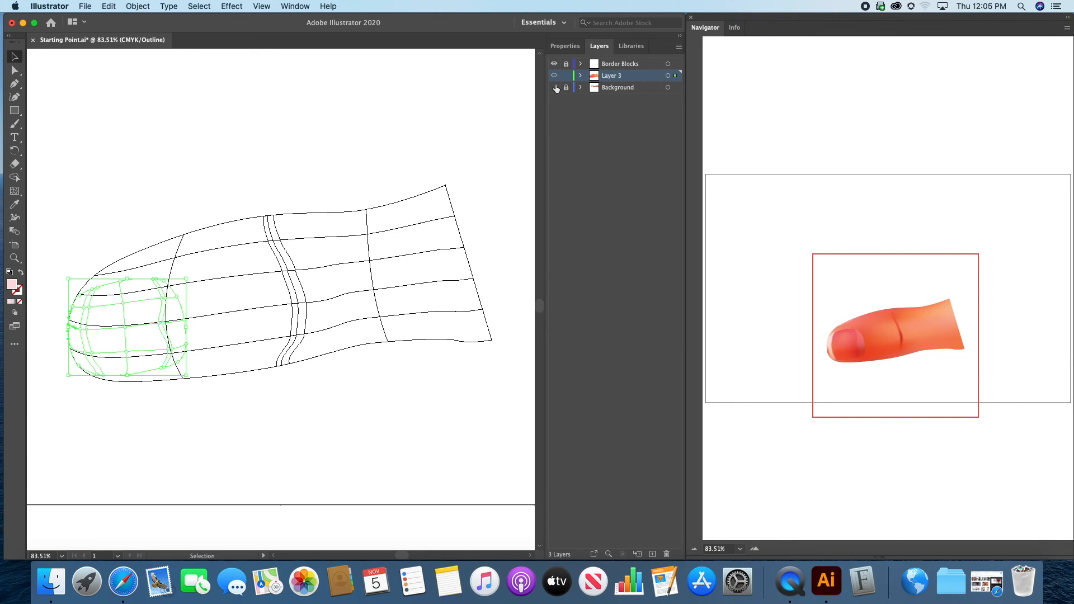
left_click(555, 88)
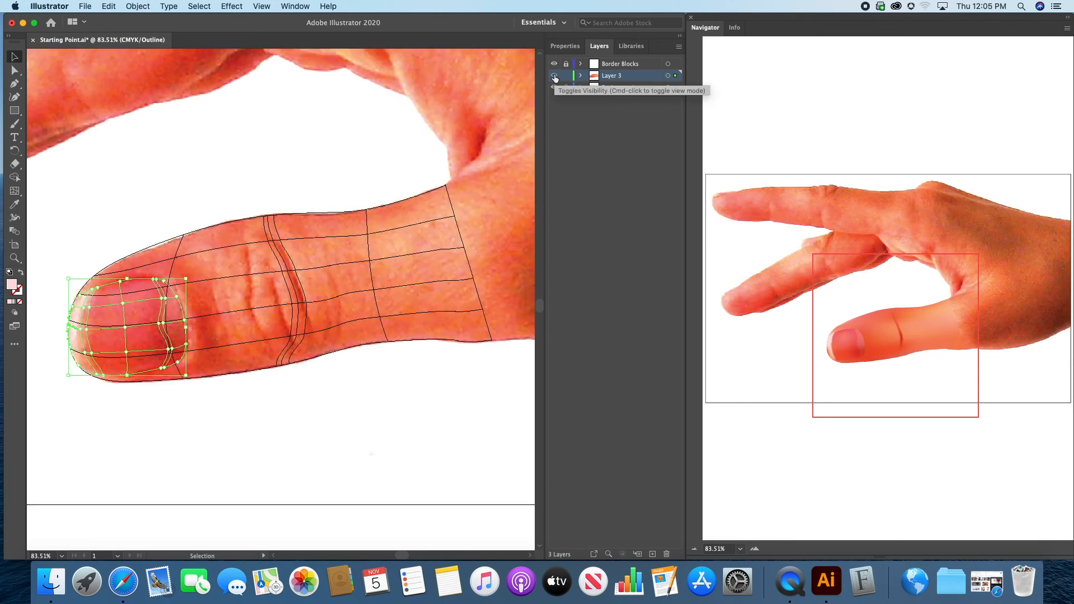
left_click(554, 77, "super")
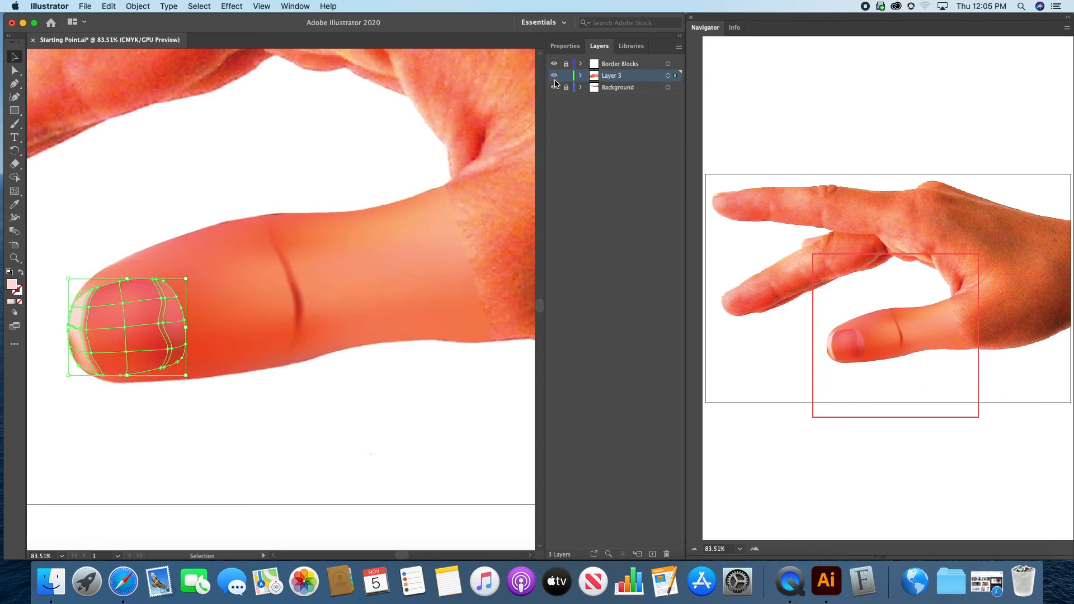
- Deselect the nail mesh and toggle the Background layer's visibility to compare the coloured thumb with the photo
left_click(555, 88)
left_click(555, 87)
left_click(166, 160)
left_click(555, 88)
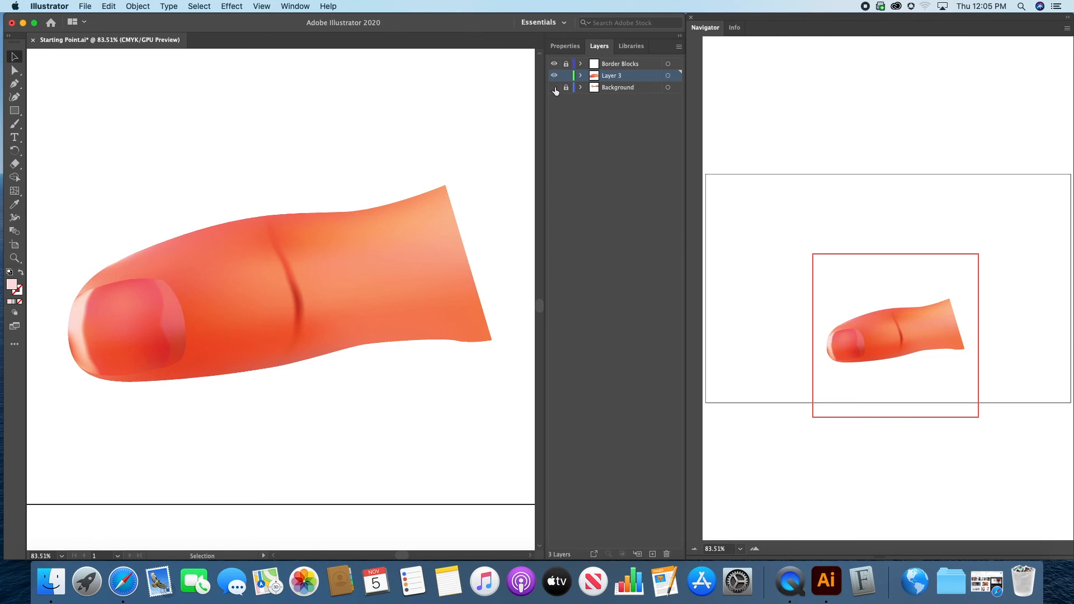
left_click(555, 88)
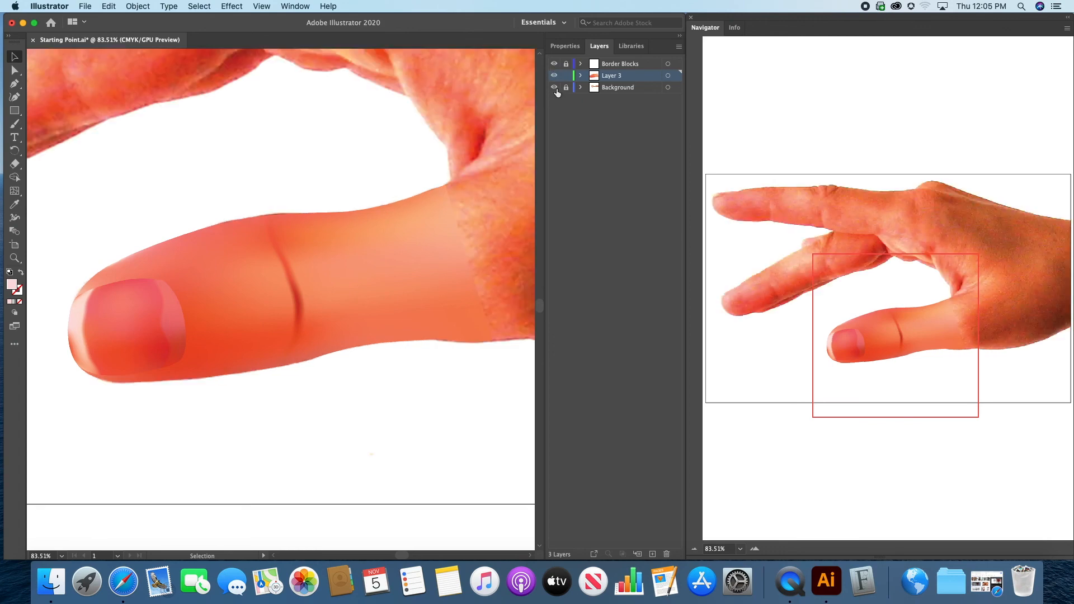
- Select the thumbnail mesh and activate Direct Selection to edit its individual points
left_click(93, 346)
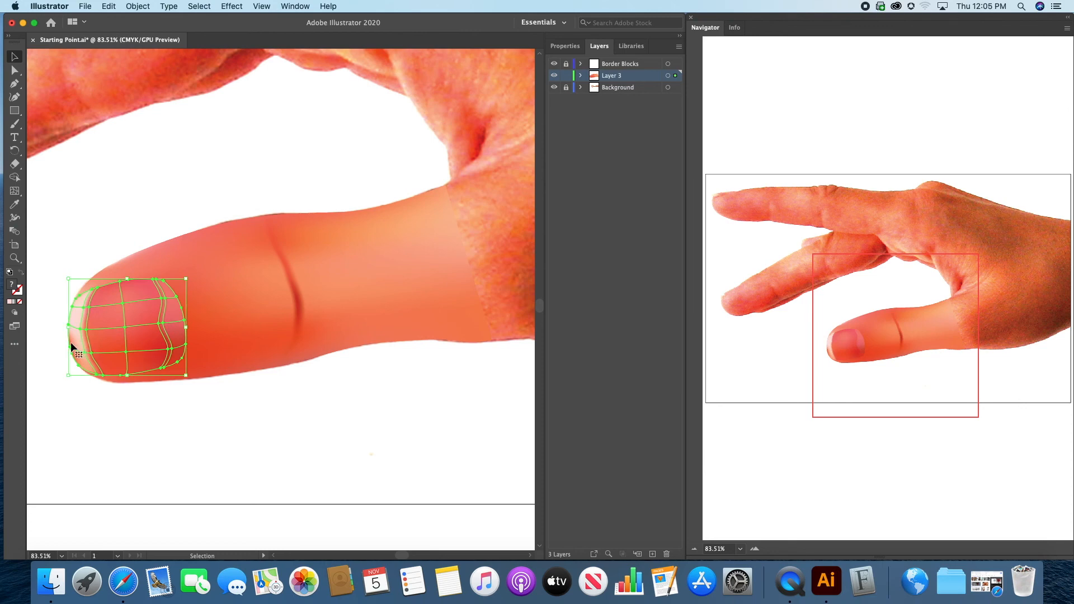
key("a")
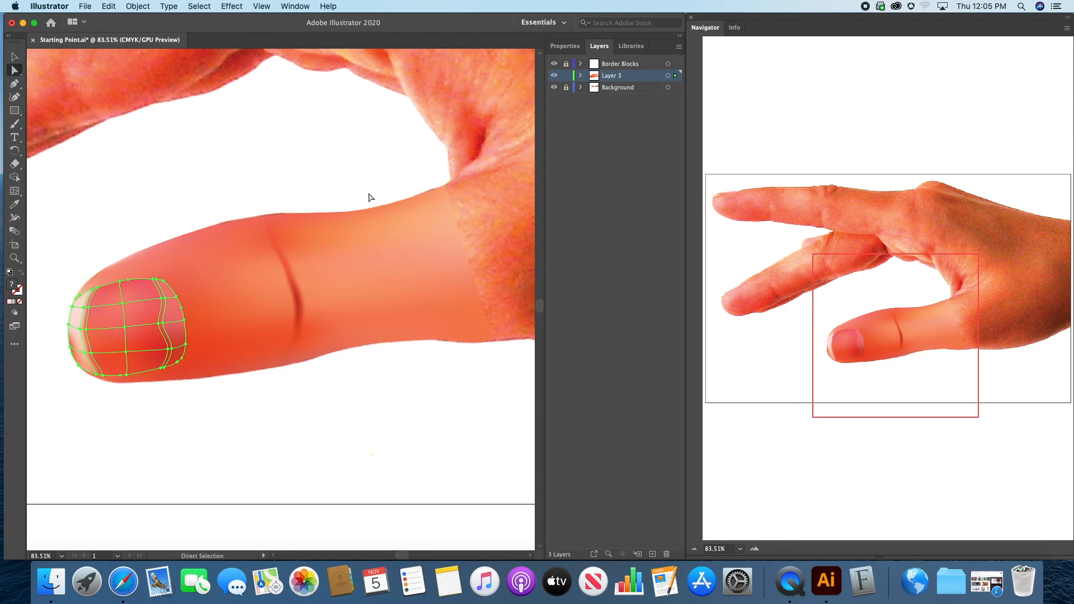